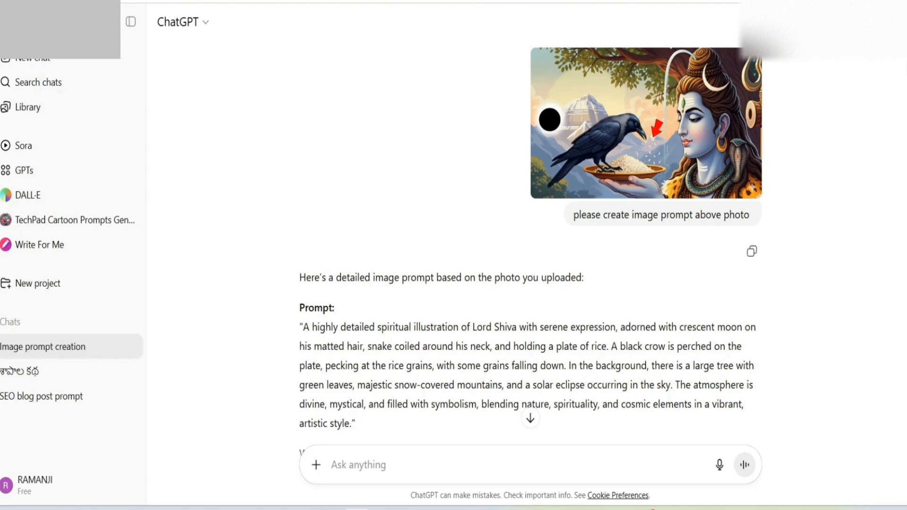
scroll(529, 255, down, 1)
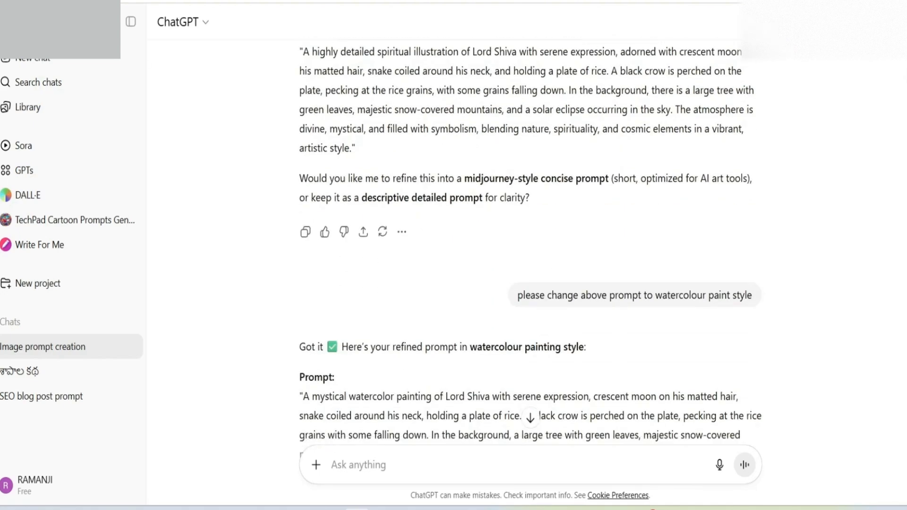
scroll(529, 236, up, 2)
scroll(529, 236, down, 4)
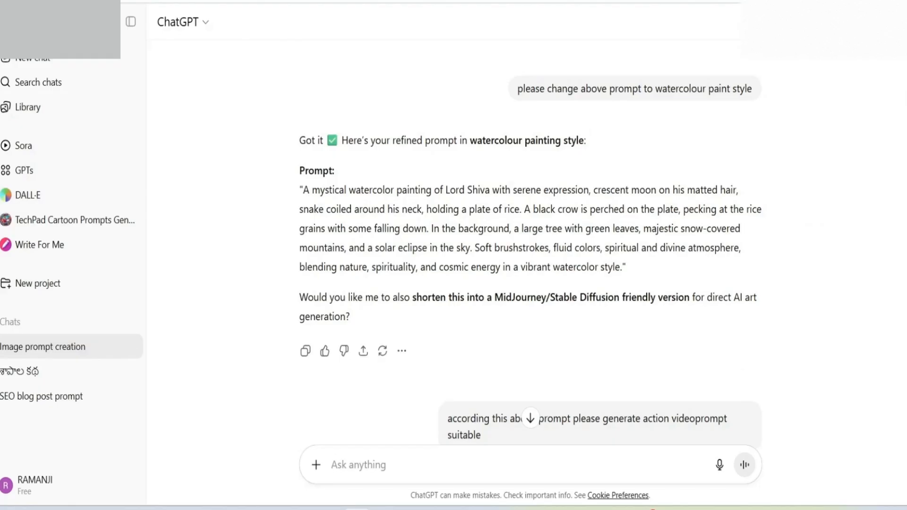
scroll(529, 255, up, 10)
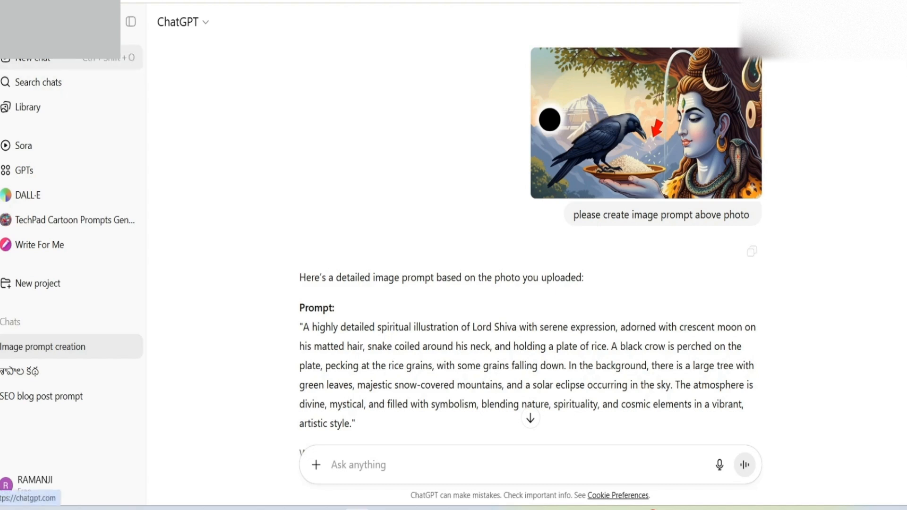
Step: Start a new chat and attach the Lord Shiva and crow image Gemini_Generated_Image_4vxadb4vxadb4vxa from the Downloads folder
click(95, 66)
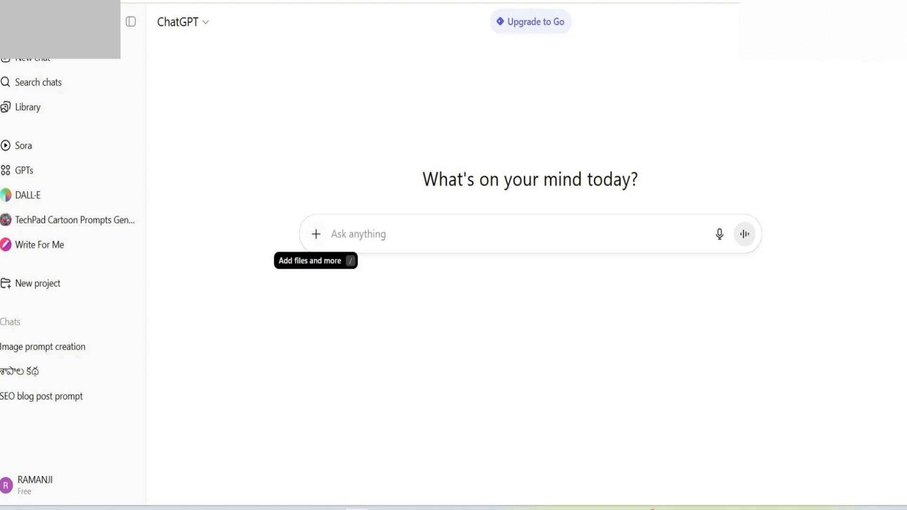
click(316, 233)
click(361, 266)
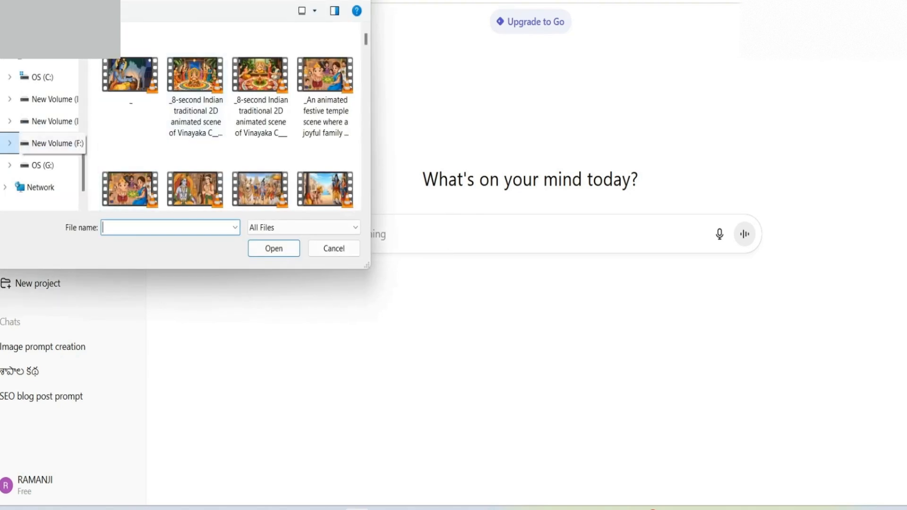
scroll(45, 99, up, 5)
click(45, 99)
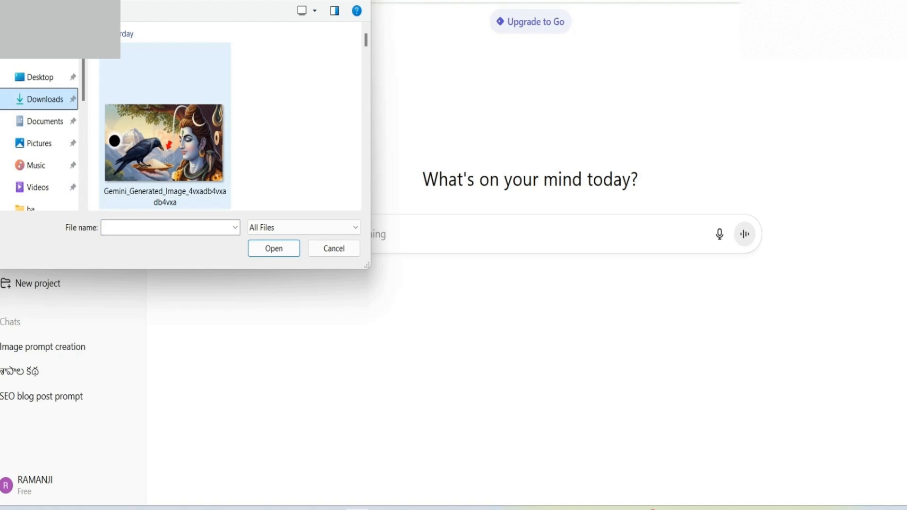
click(164, 142)
click(274, 248)
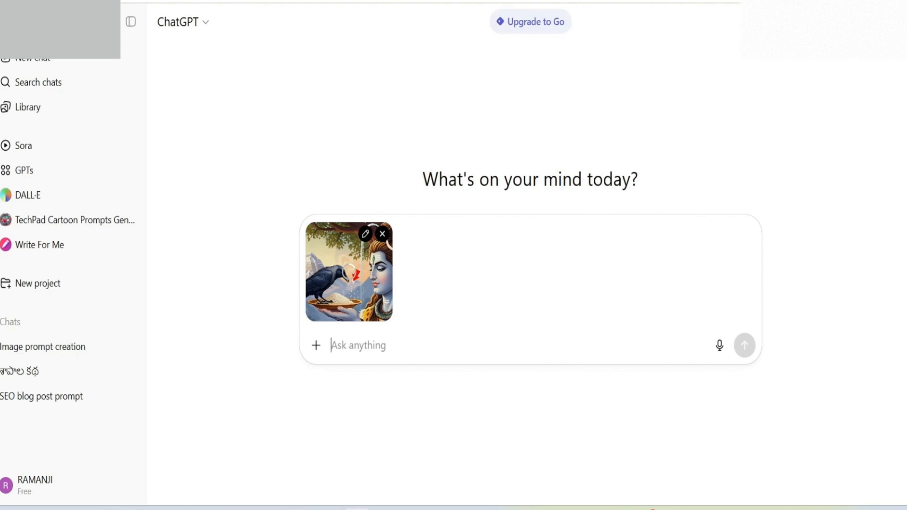
Step: Reopen the "Image prompt creation" chat and copy the full detailed Lord Shiva prompt from the first reply
click(47, 347)
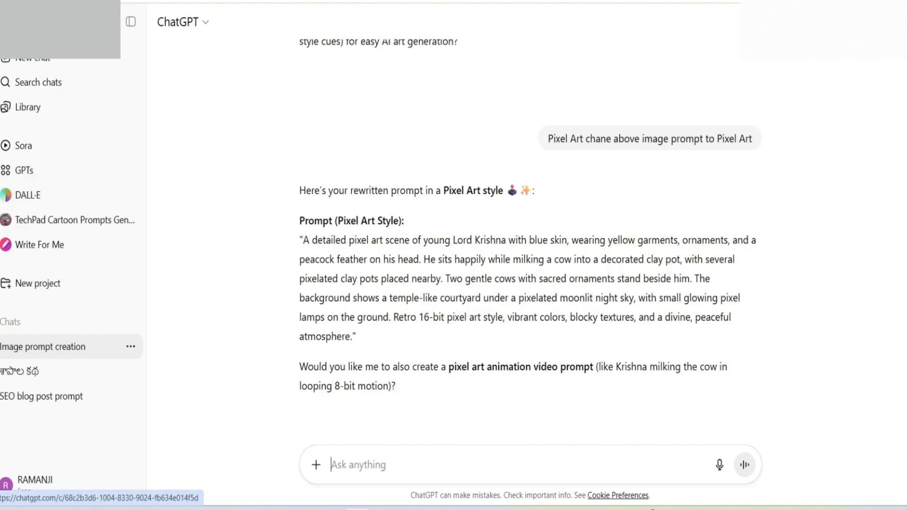
scroll(529, 237, up, 5)
scroll(529, 236, up, 20)
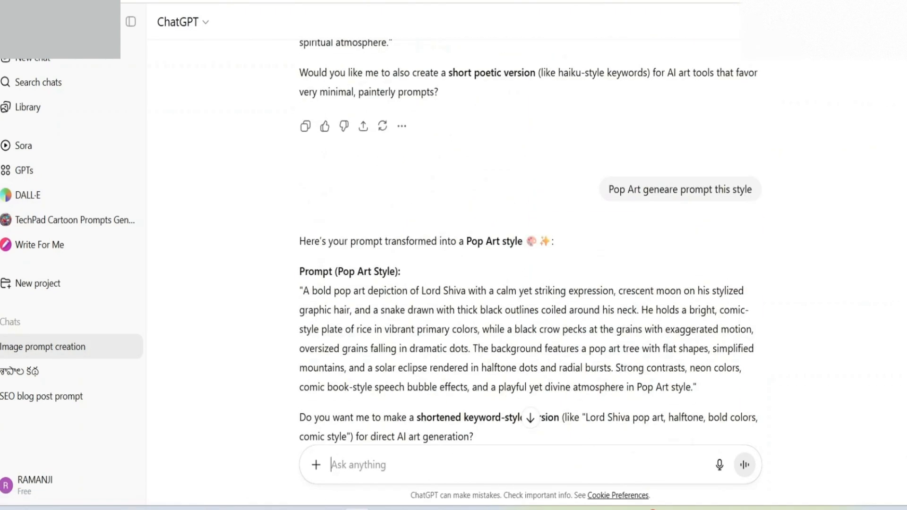
scroll(529, 236, up, 10)
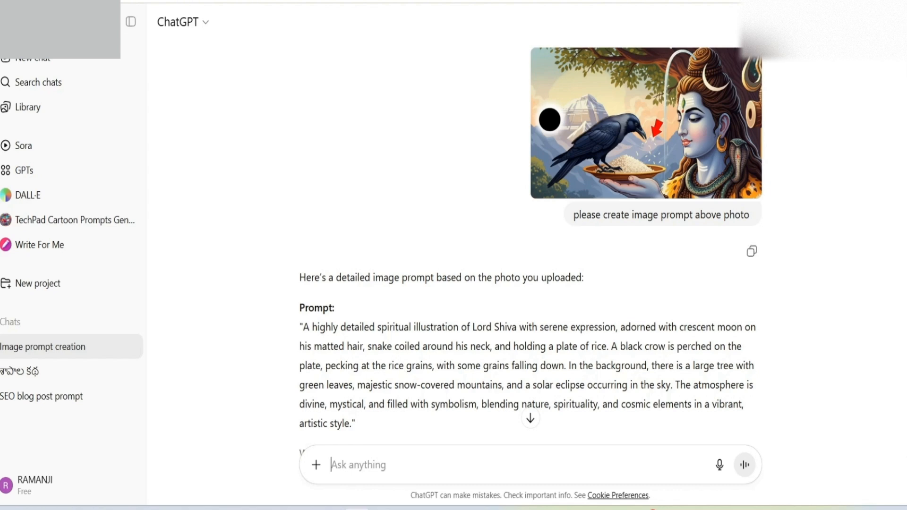
scroll(530, 236, down, 1)
scroll(530, 237, down, 1)
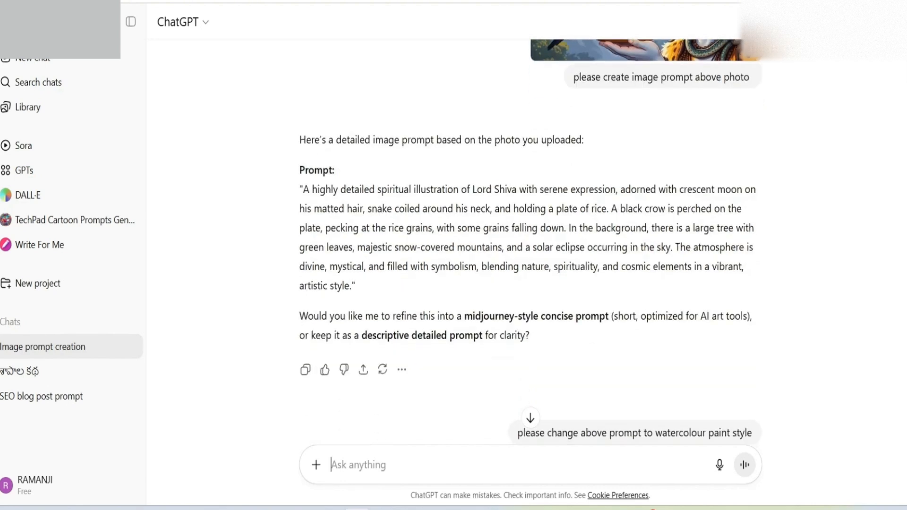
drag(300, 189, 355, 285)
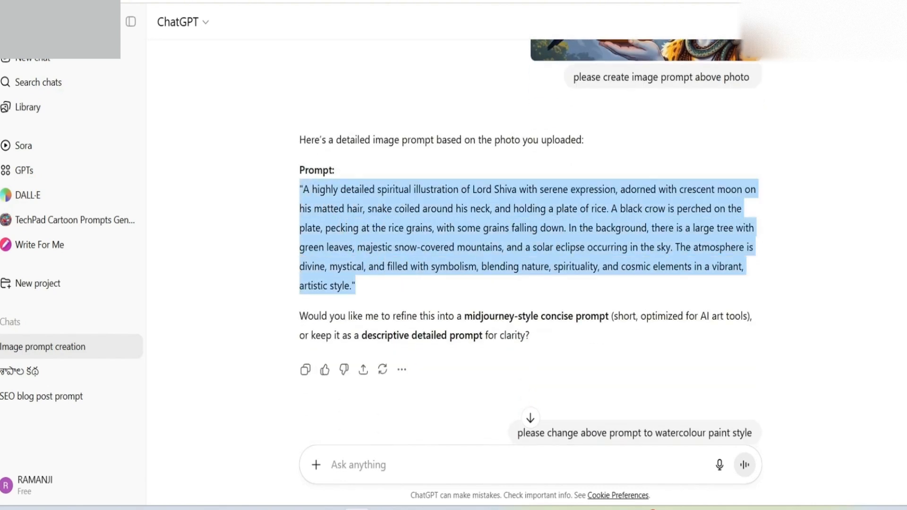
right_click(413, 223)
click(437, 241)
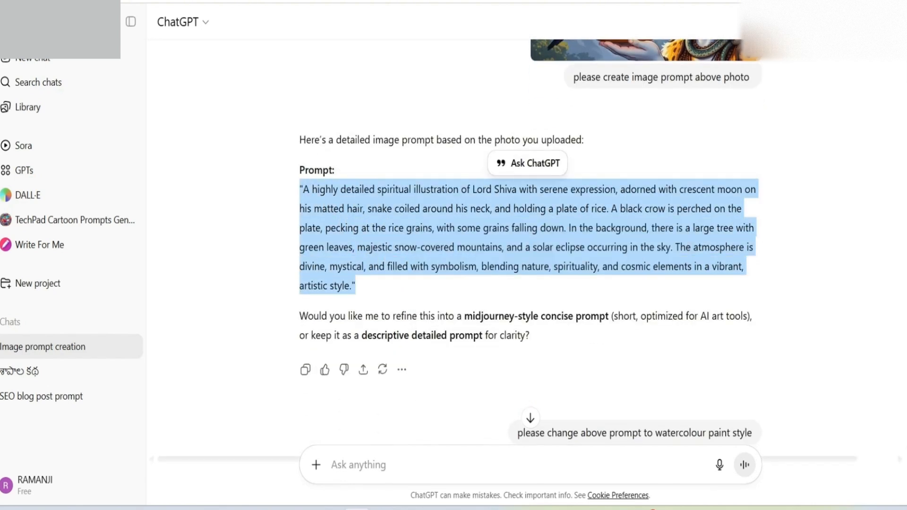
click(548, 333)
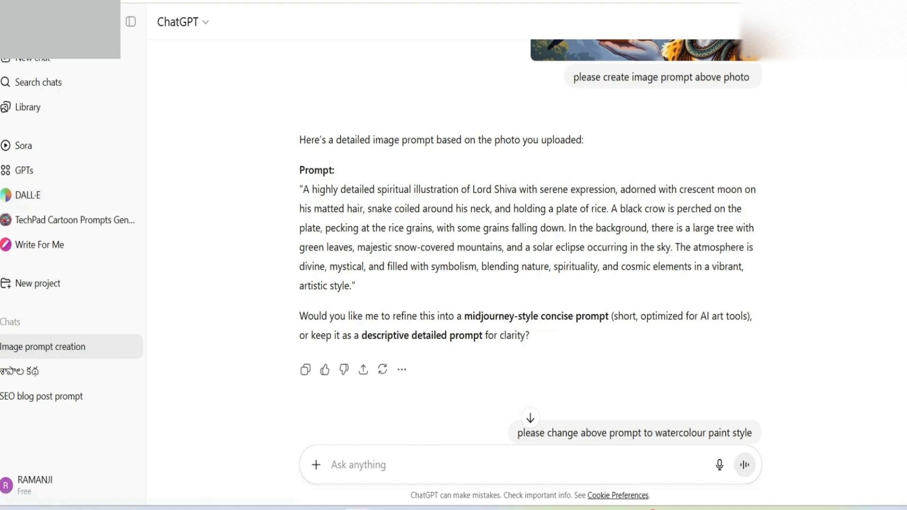
scroll(543, 240, up, 3)
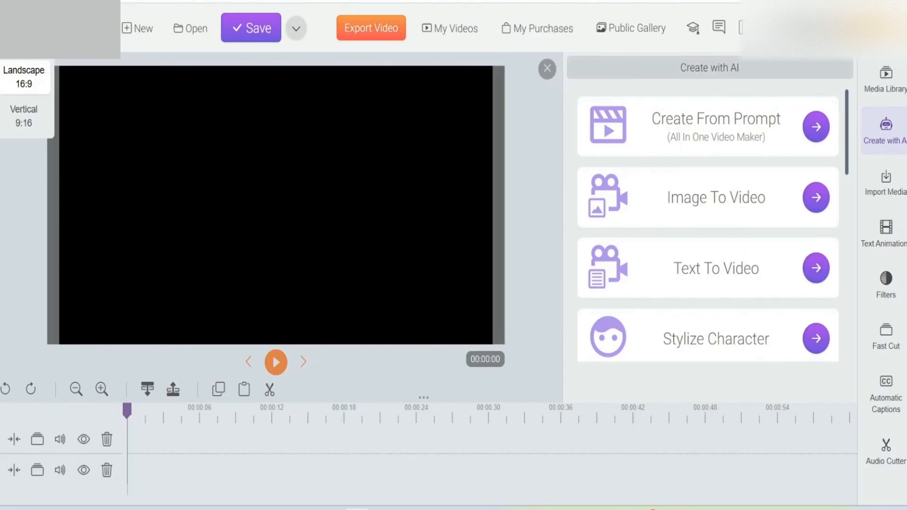
Step: Switch to the video editor and review the available AI creation tools, from Create From Prompt through AI Sound Maker
scroll(707, 226, down, 6)
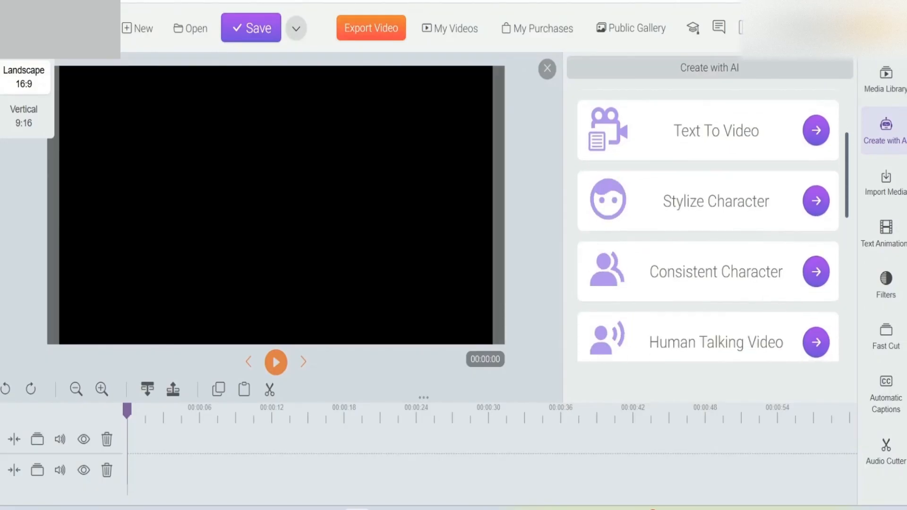
scroll(708, 226, down, 5)
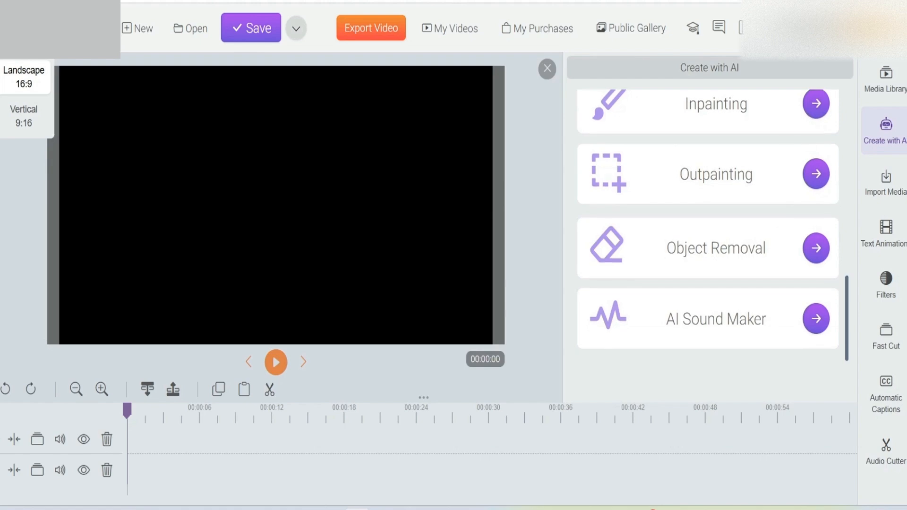
scroll(707, 225, up, 10)
scroll(708, 225, up, 1)
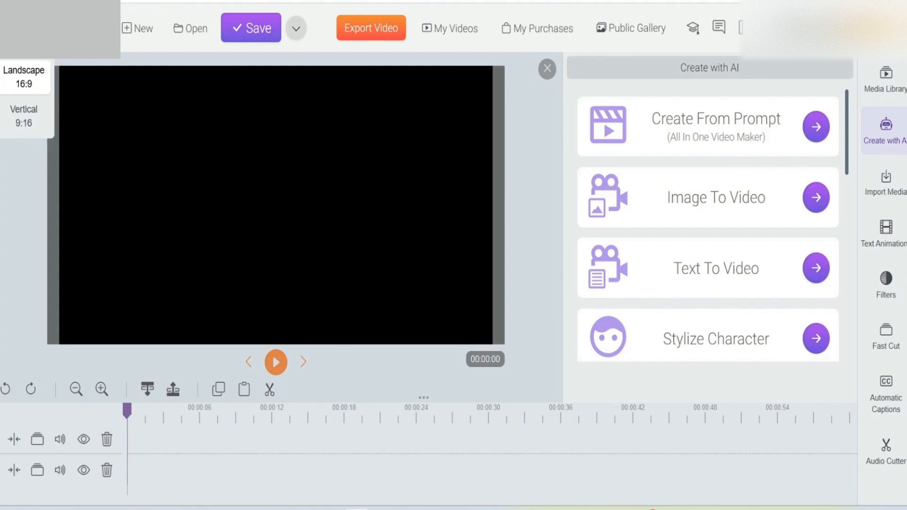
scroll(707, 229, down, 2)
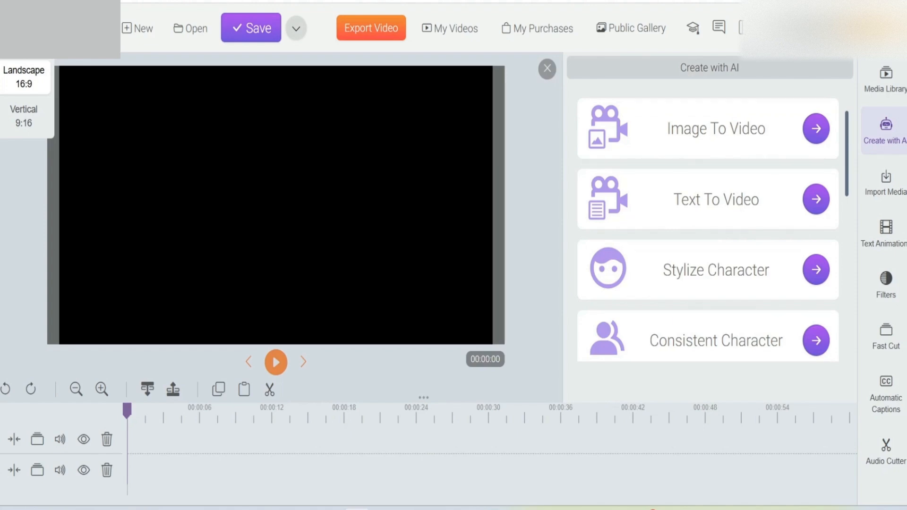
scroll(707, 229, down, 2)
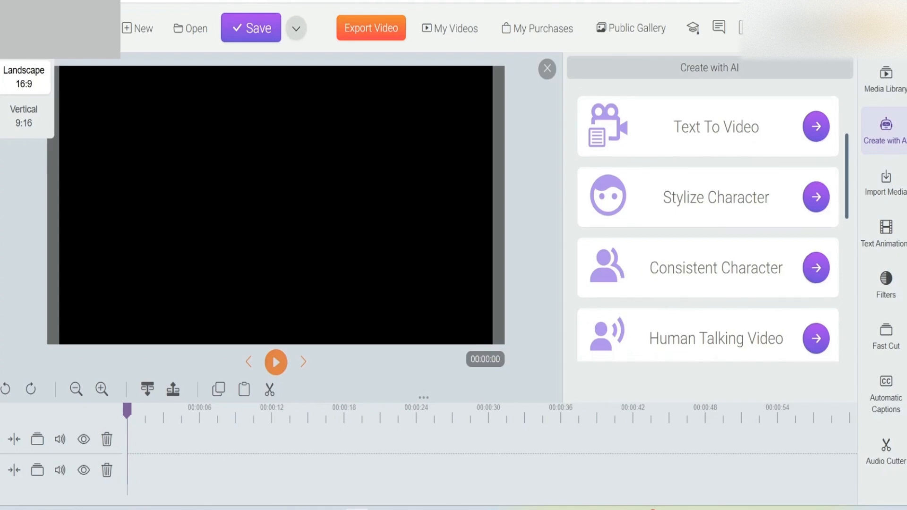
scroll(708, 229, down, 2)
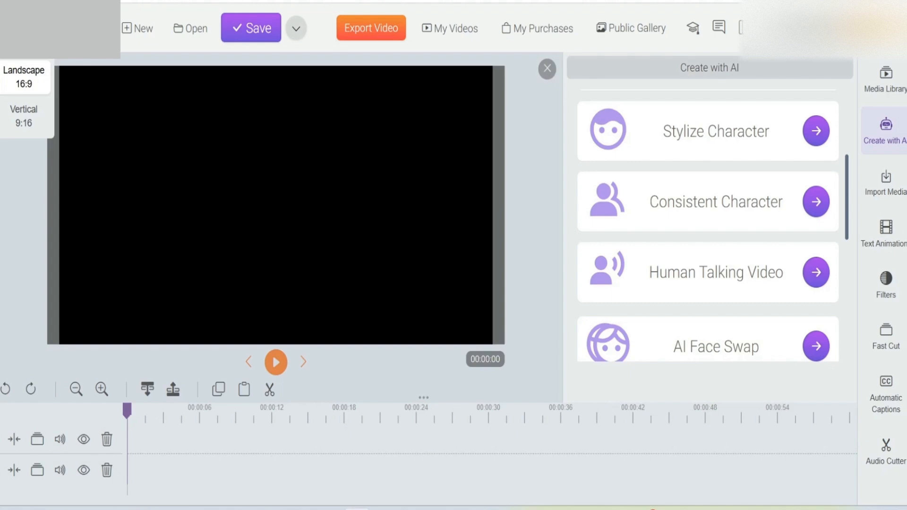
scroll(707, 229, down, 2)
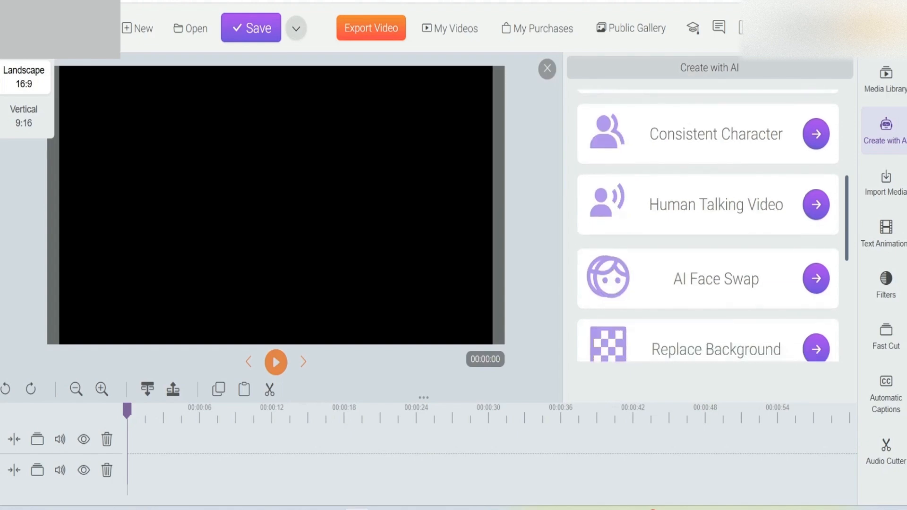
scroll(707, 229, down, 3)
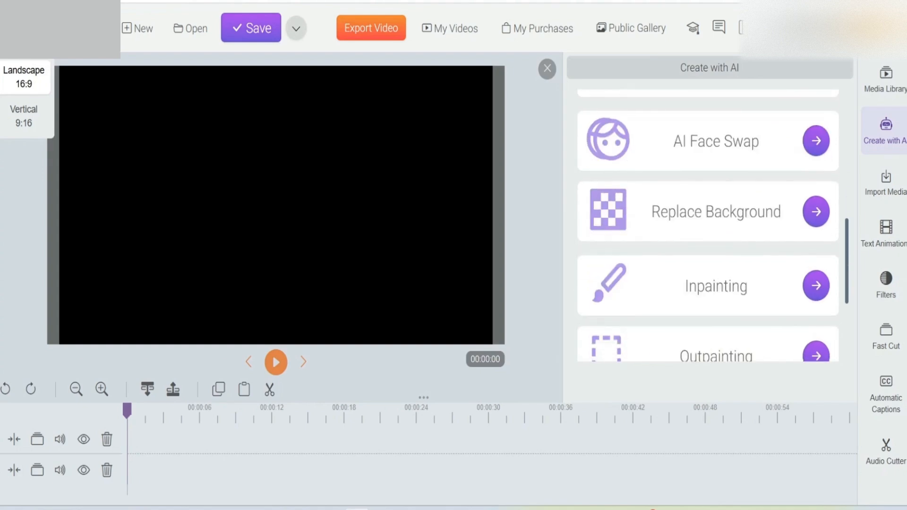
scroll(707, 229, up, 2)
scroll(707, 229, down, 1)
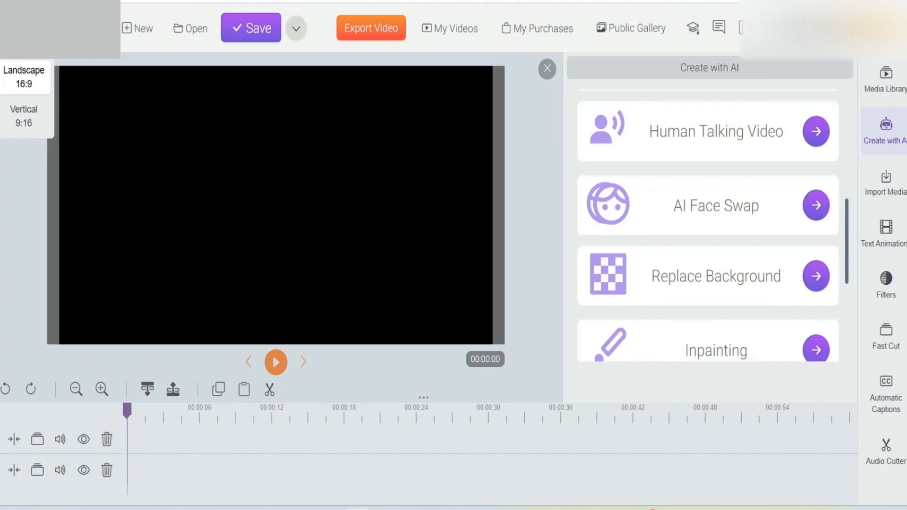
scroll(708, 229, down, 1)
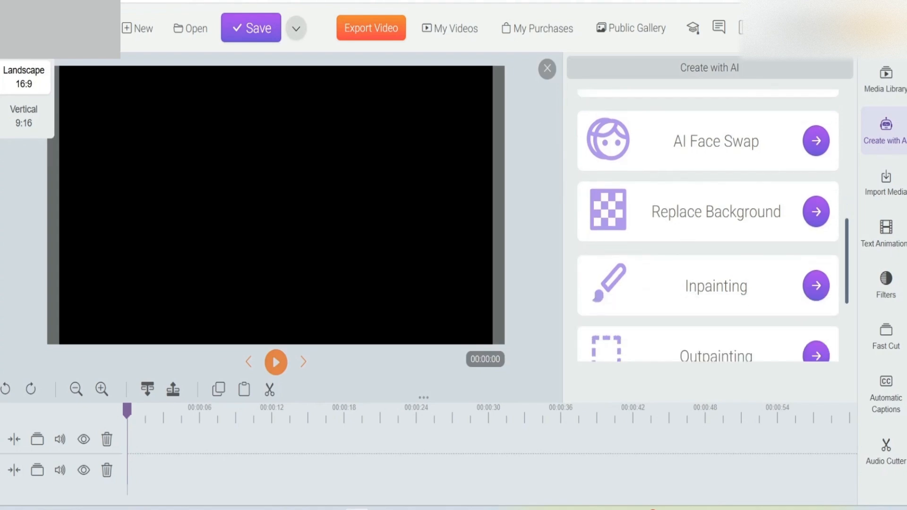
scroll(707, 229, down, 1)
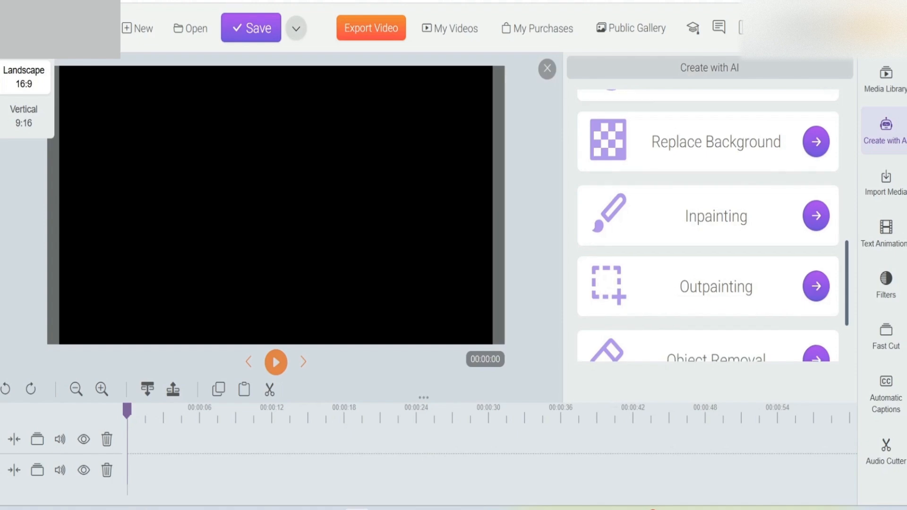
scroll(708, 229, down, 1)
scroll(708, 229, down, 1)
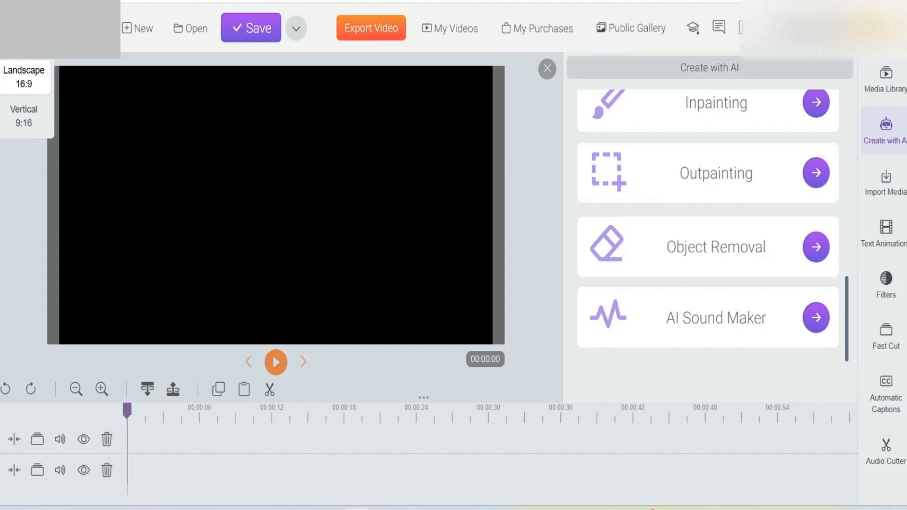
drag(666, 317, 767, 318)
click(767, 318)
drag(665, 317, 766, 317)
click(766, 317)
scroll(766, 317, up, 4)
scroll(707, 227, up, 6)
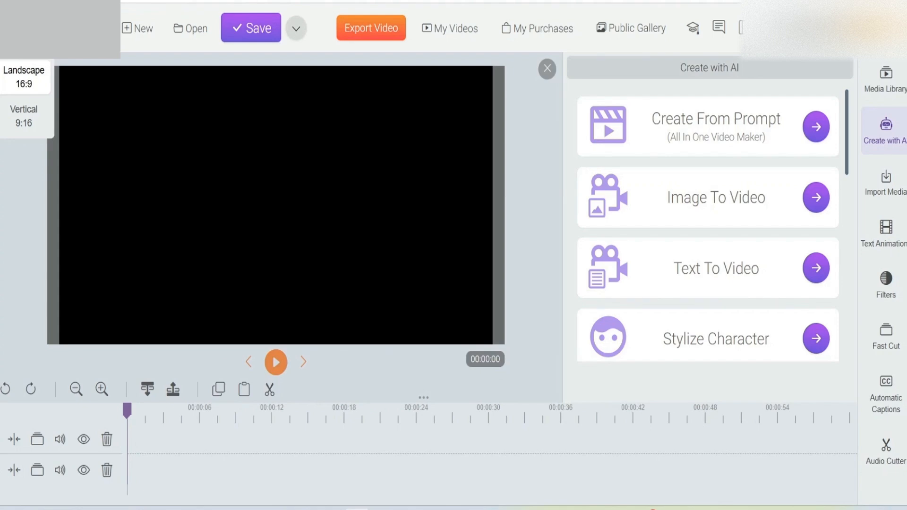
Step: Open the Create From Prompt tool and paste the copied Lord Shiva prompt as the Image Scene Prompt
click(816, 126)
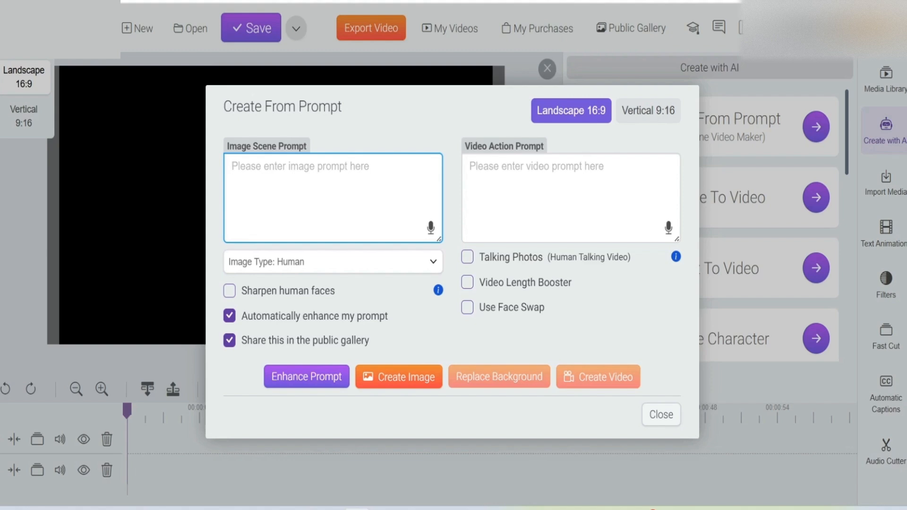
right_click(263, 176)
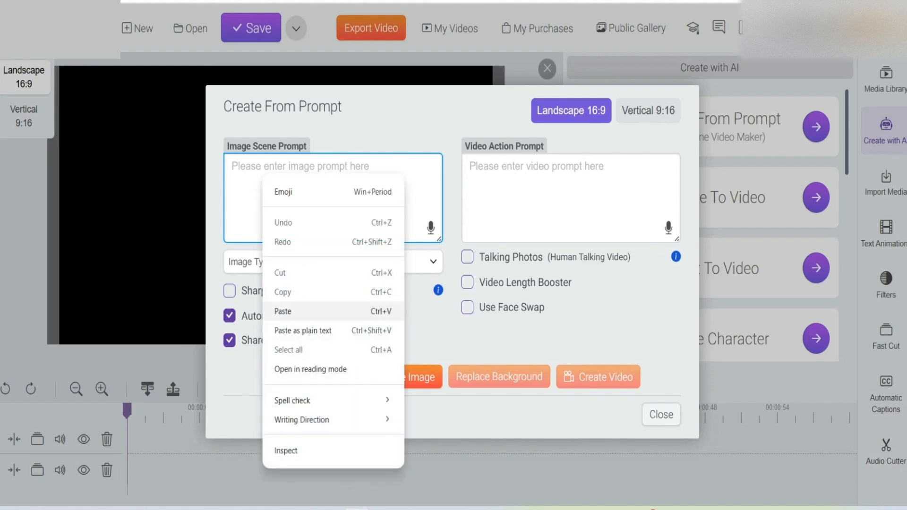
click(303, 311)
scroll(333, 198, up, 3)
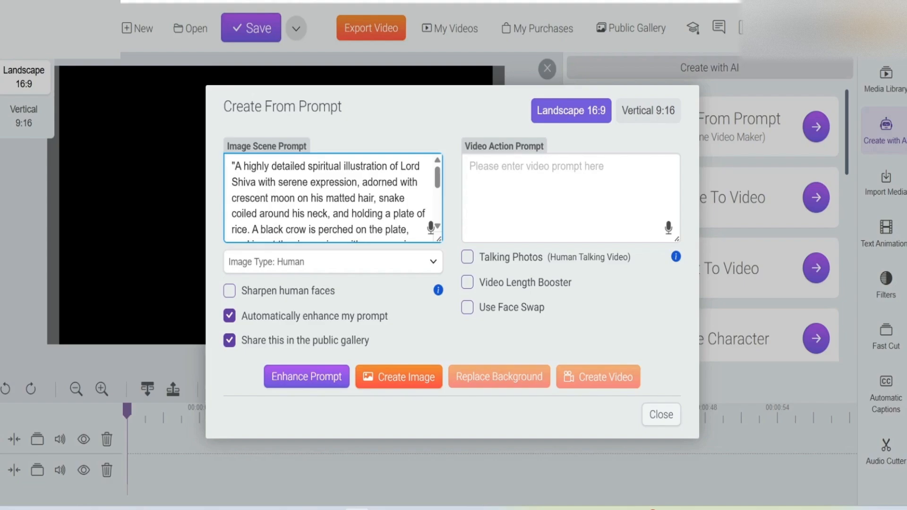
Step: Switch to ChatGPT and review the original detailed prompt in the reply below the uploaded Lord Shiva photo
key(ctrl+Tab)
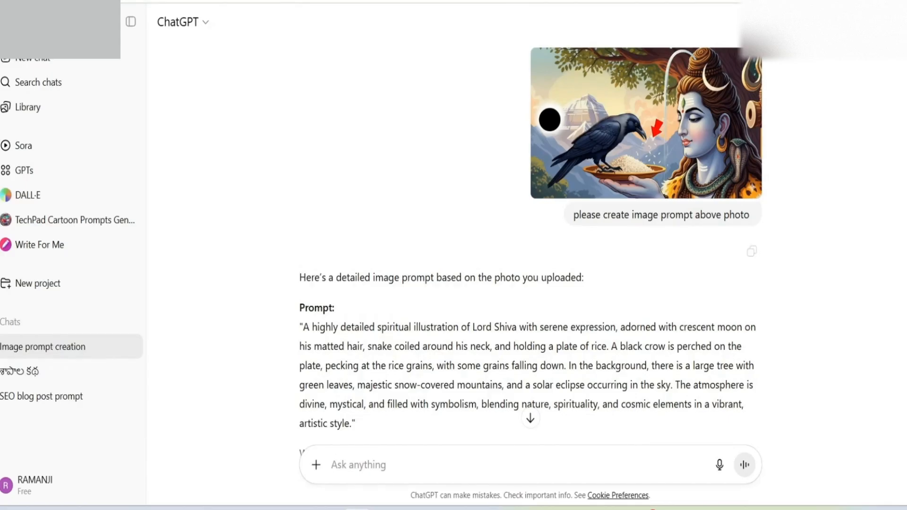
scroll(534, 239, down, 2)
drag(300, 258, 355, 354)
click(472, 213)
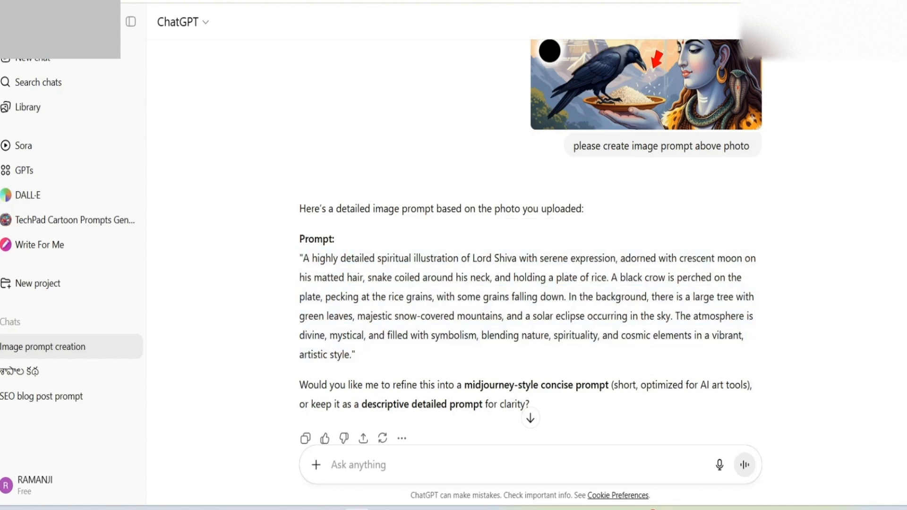
scroll(472, 213, up, 1)
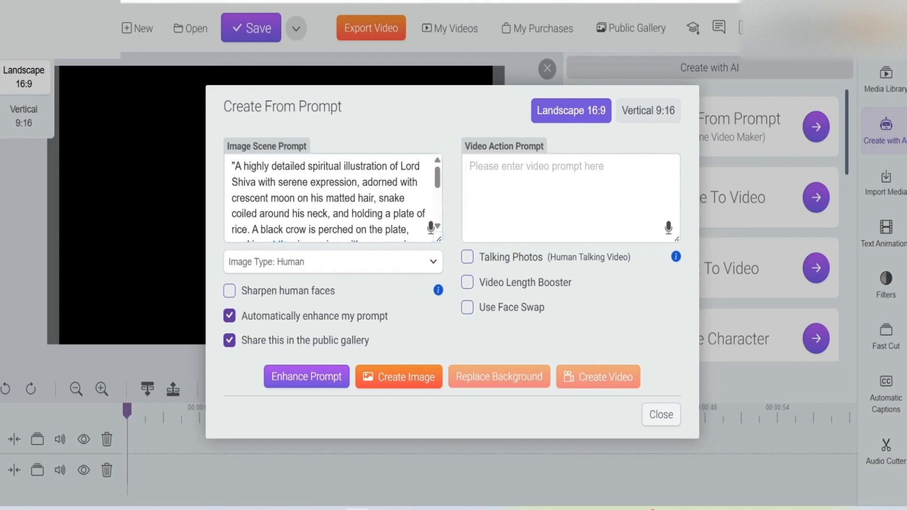
Step: Back in the video editor, turn off automatic prompt enhancement and sharing in the public gallery
click(230, 316)
click(230, 340)
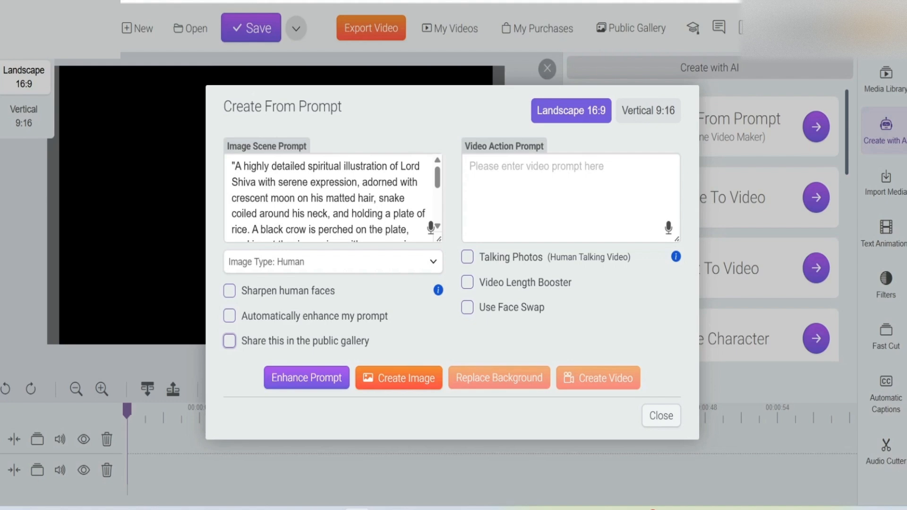
Step: Generate an image from the Lord Shiva scene prompt and inspect the result in the enlarged image preview
click(399, 378)
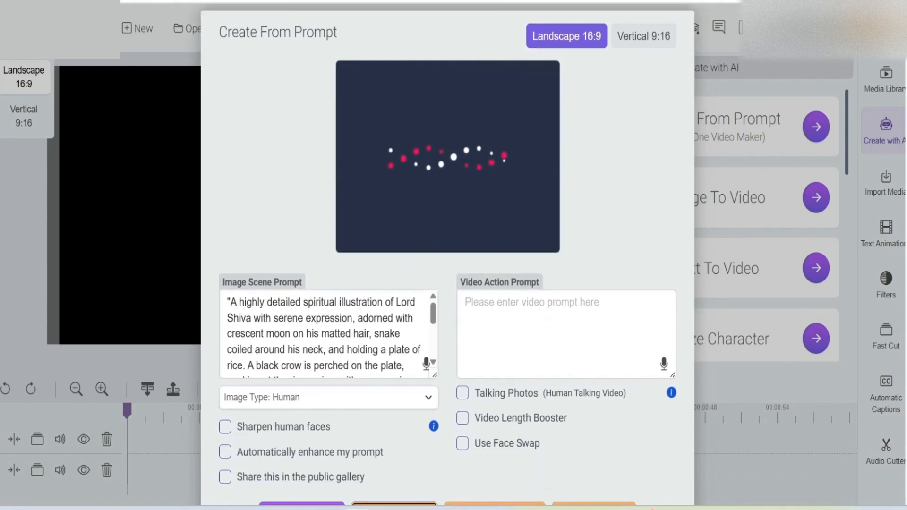
scroll(447, 255, down, 2)
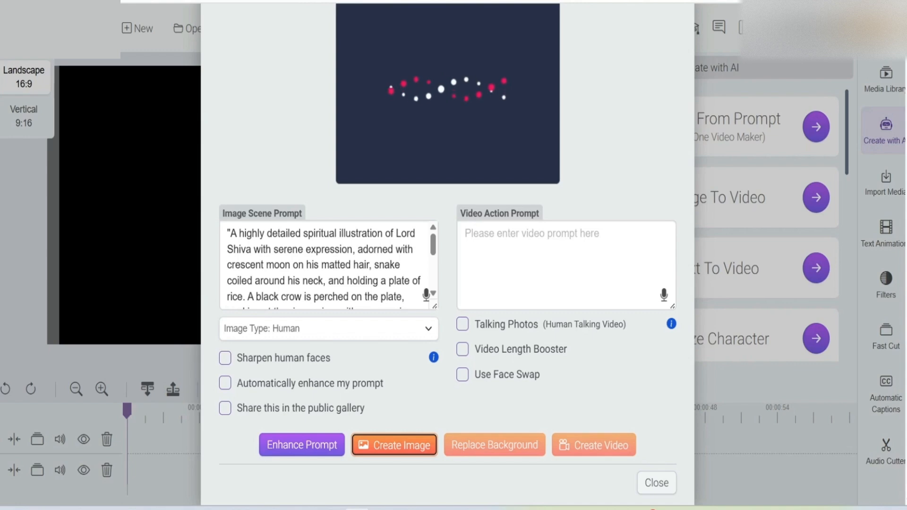
scroll(448, 255, up, 2)
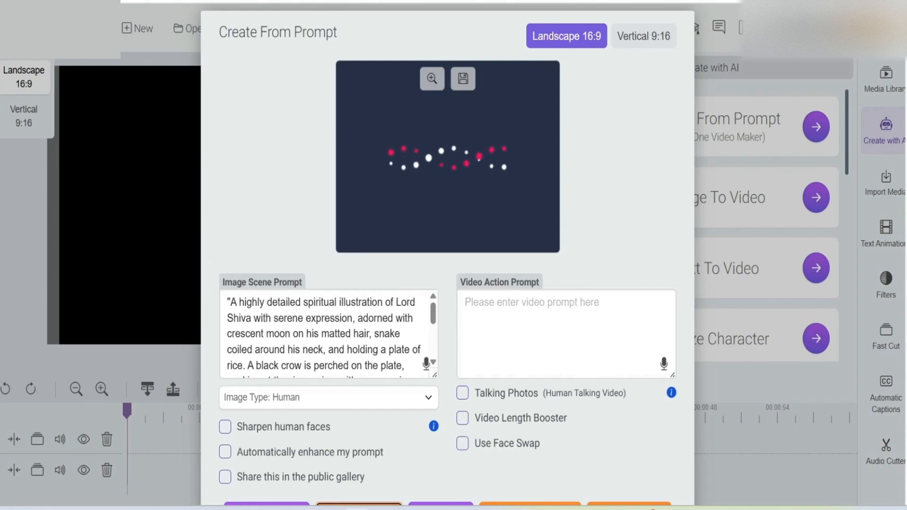
scroll(448, 218, down, 2)
scroll(448, 217, up, 2)
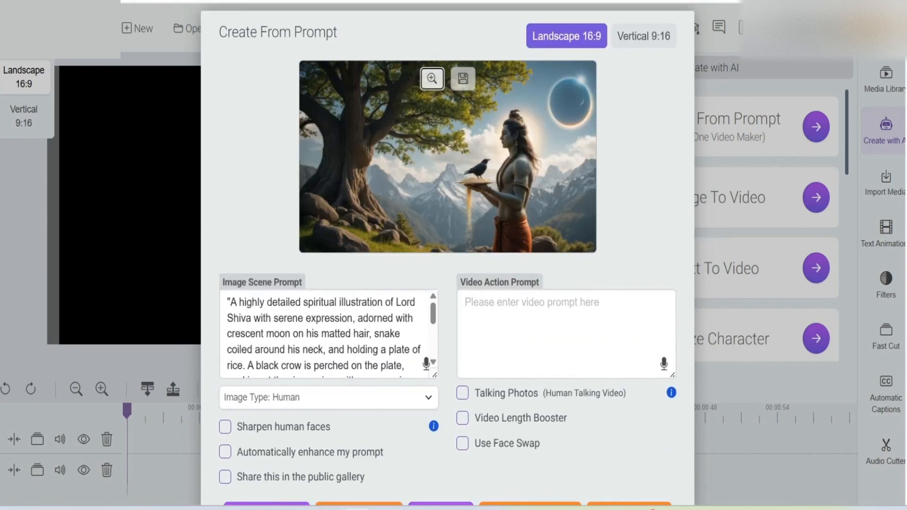
click(431, 78)
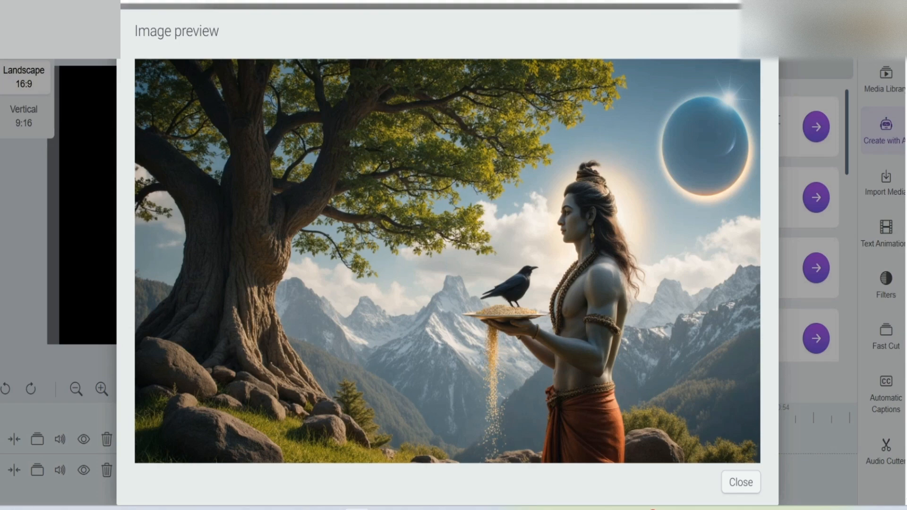
click(740, 482)
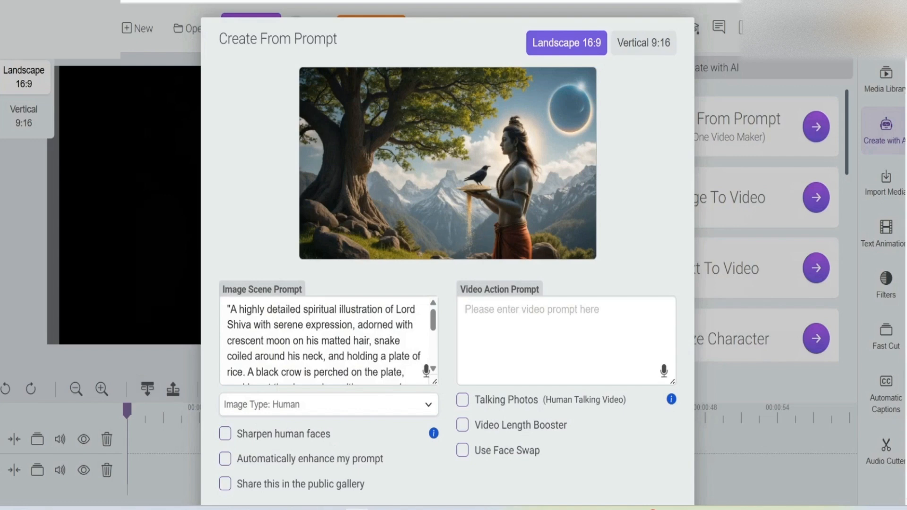
Step: Generate a second image from the same scene prompt and inspect it in the enlarged image preview
mouse_move(447, 163)
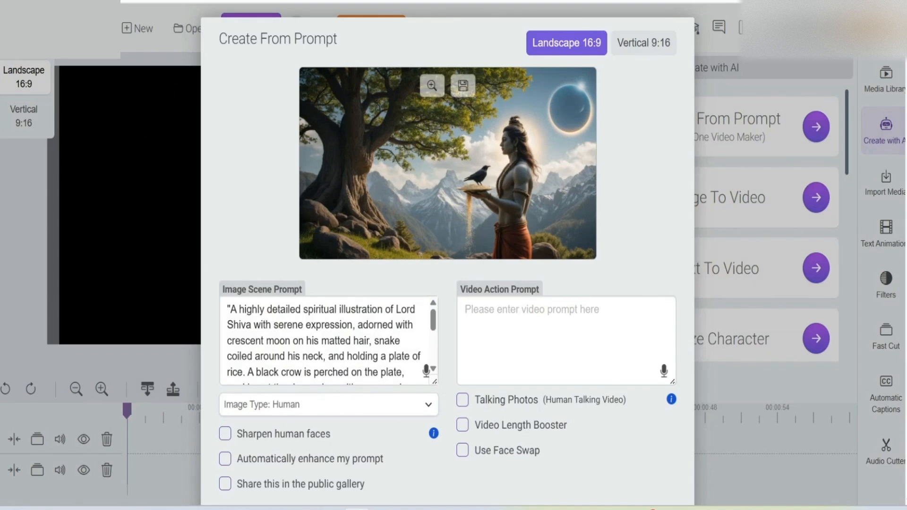
scroll(448, 163, down, 2)
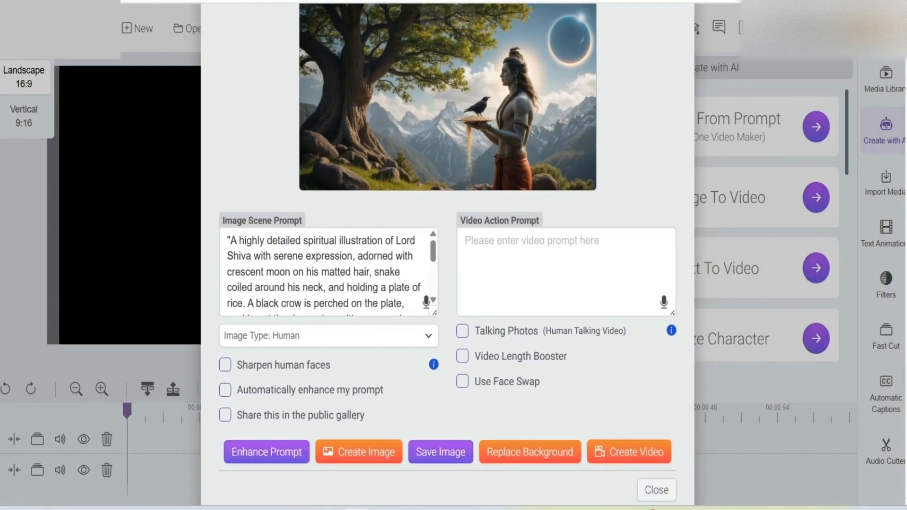
scroll(447, 163, up, 2)
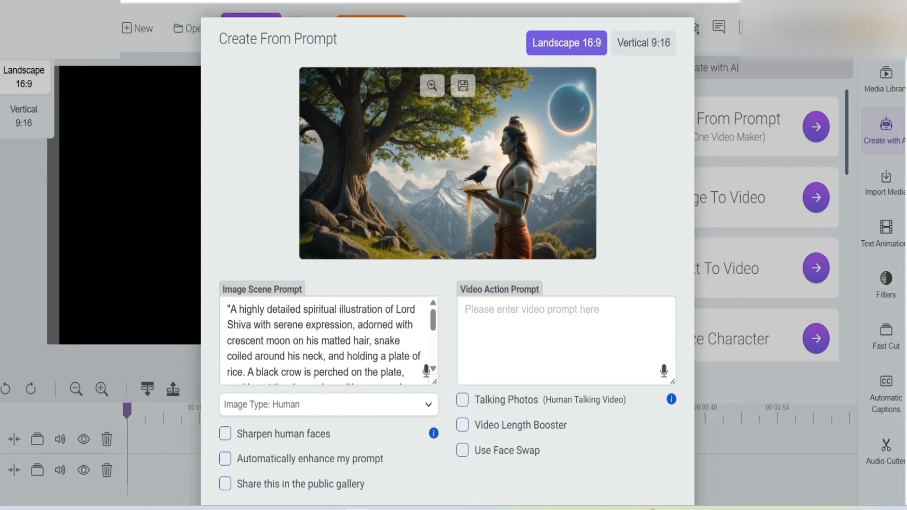
scroll(448, 163, down, 2)
click(359, 452)
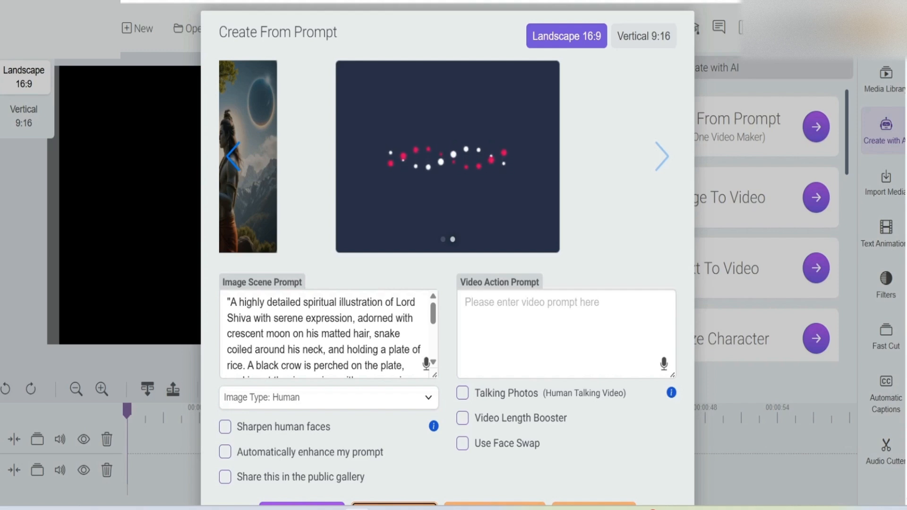
click(565, 334)
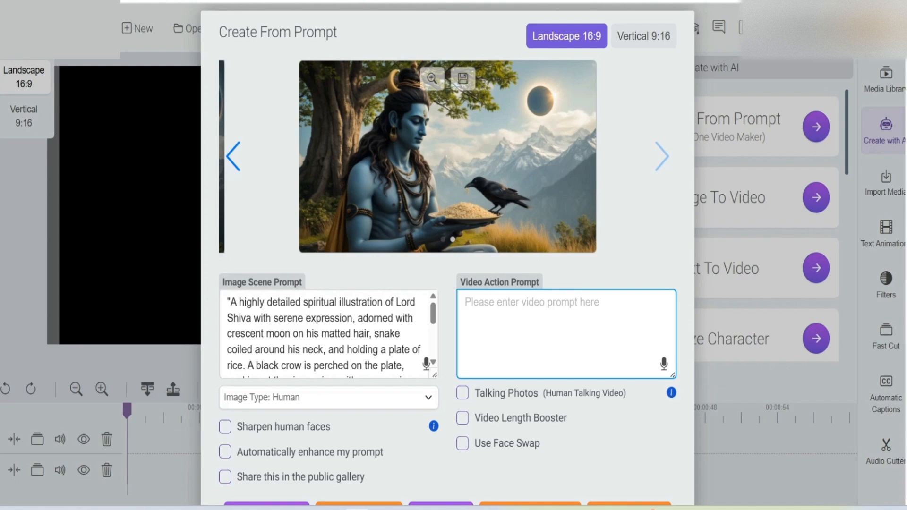
click(432, 78)
scroll(448, 279, down, 1)
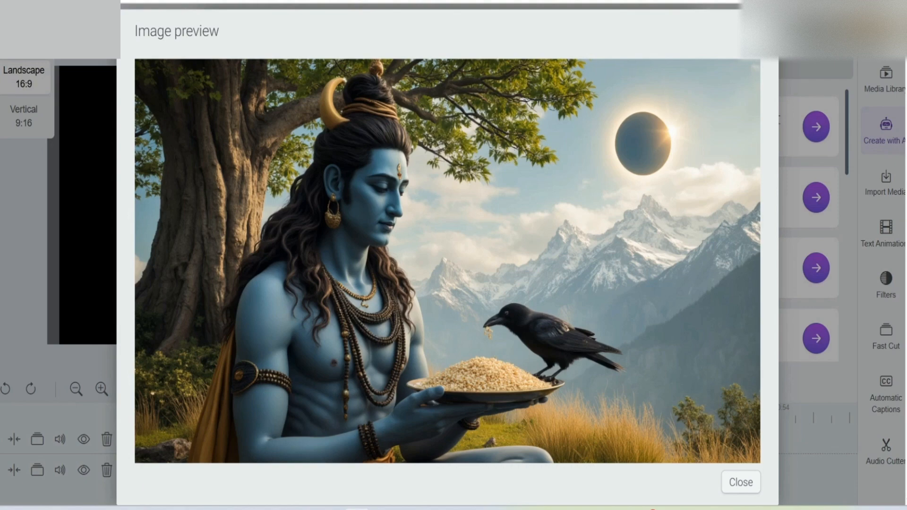
click(740, 481)
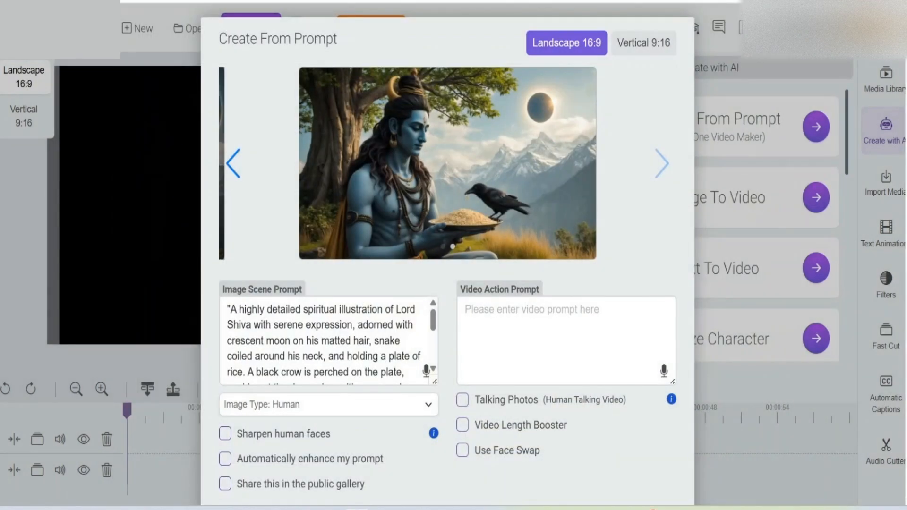
Step: Enter "." as the Video Action Prompt and create a video from the second Lord Shiva image, closing the dialog once submitted
click(543, 331)
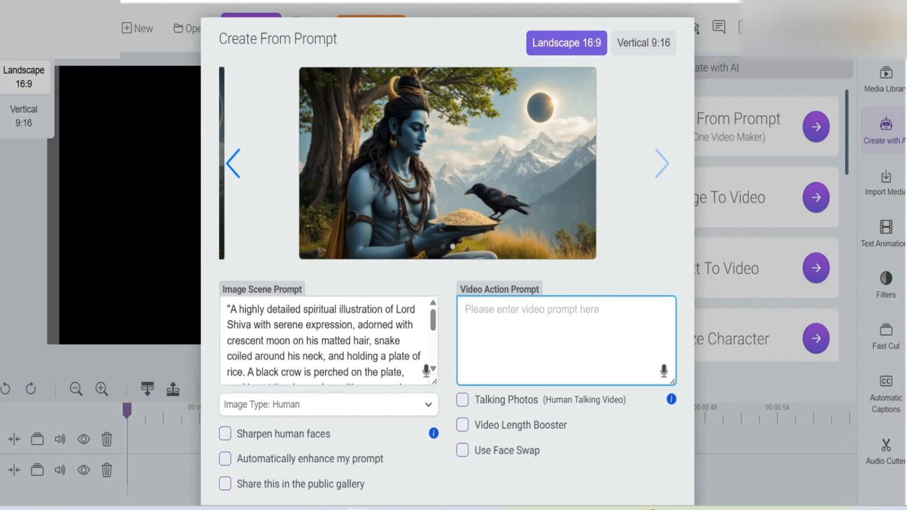
scroll(447, 283, down, 2)
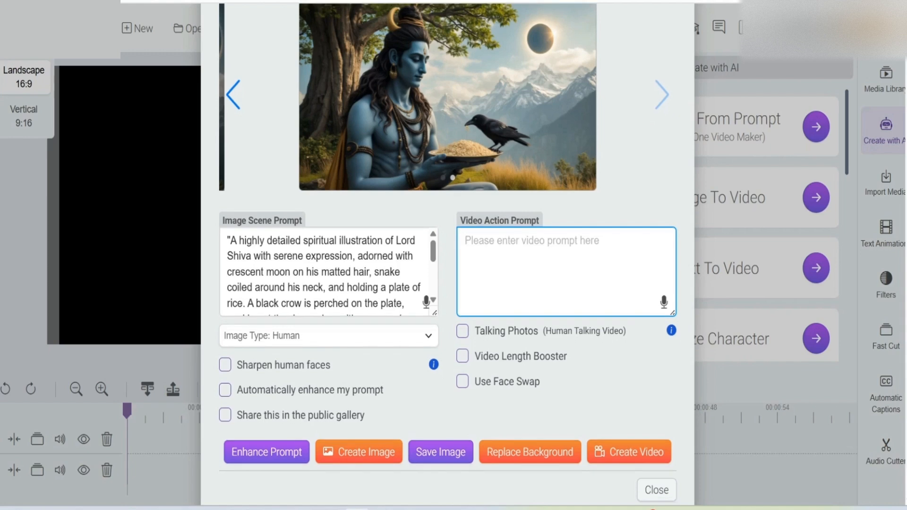
scroll(447, 283, up, 2)
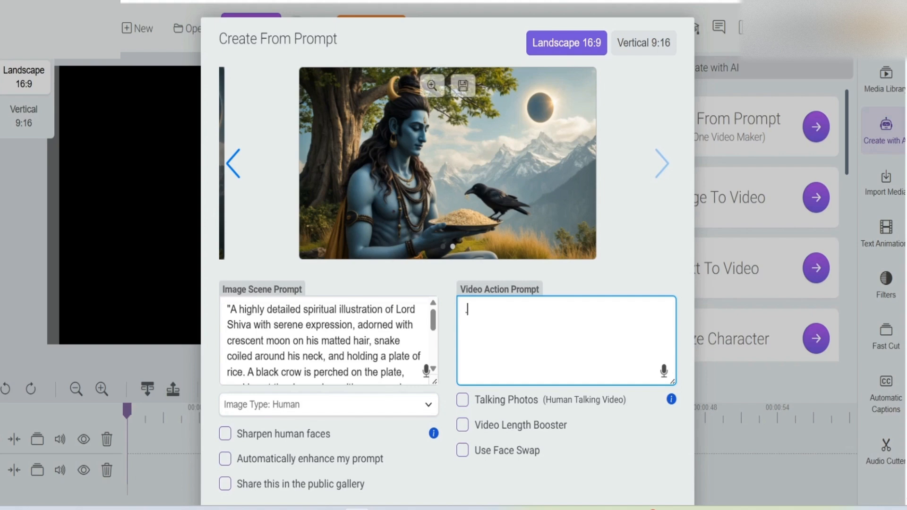
scroll(447, 189, down, 3)
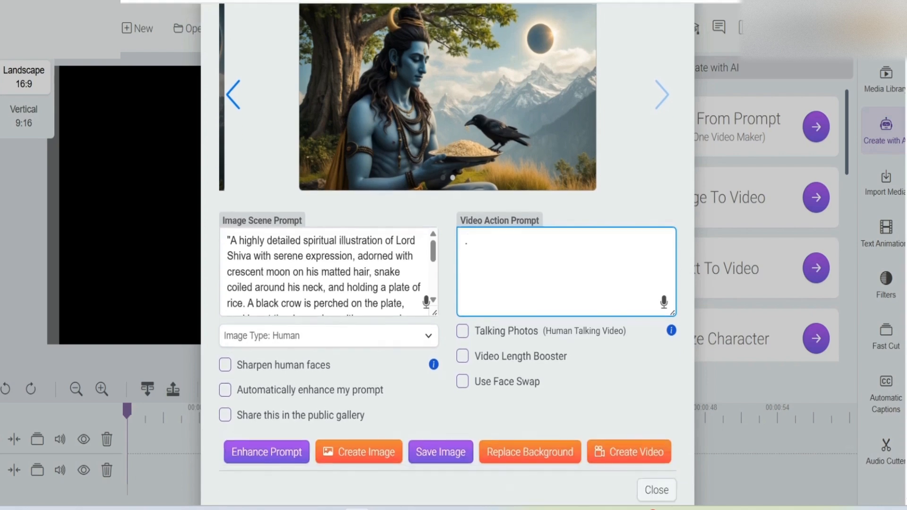
scroll(447, 189, up, 3)
scroll(448, 188, down, 2)
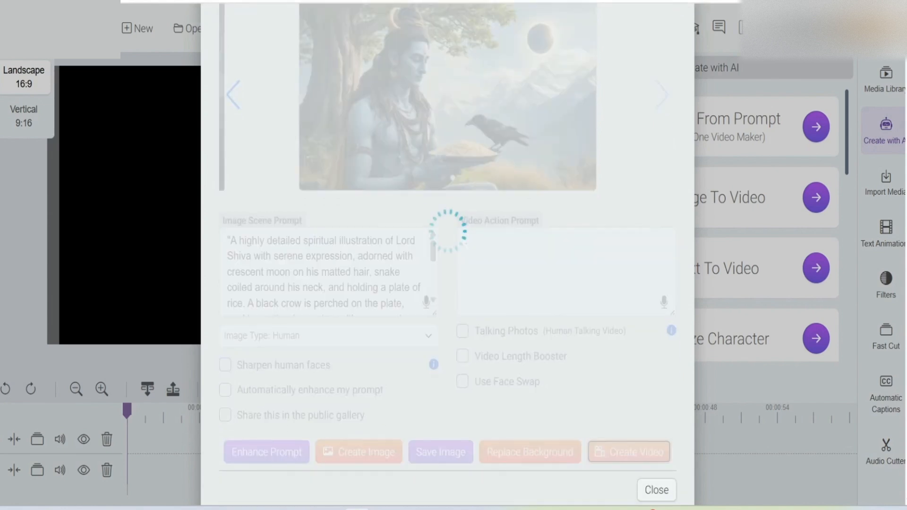
scroll(447, 255, up, 2)
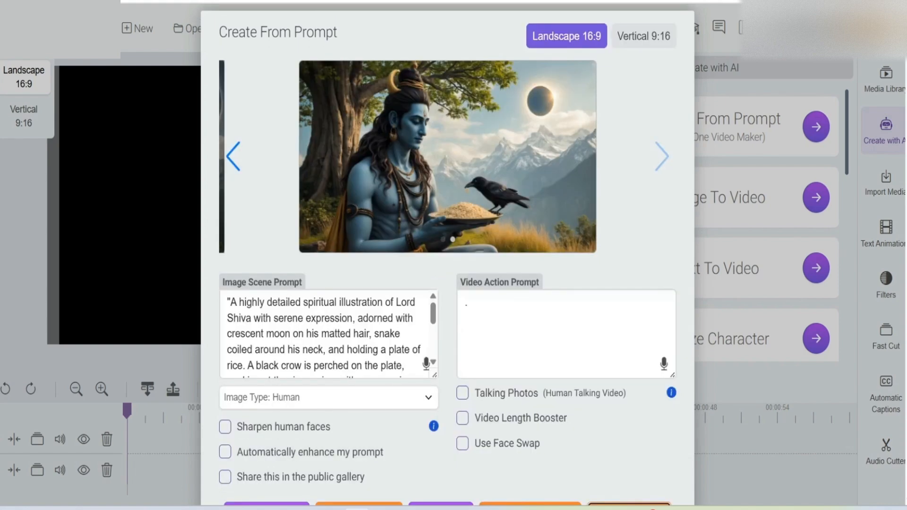
scroll(447, 255, down, 2)
scroll(447, 255, up, 2)
scroll(448, 255, down, 1)
scroll(448, 255, down, 2)
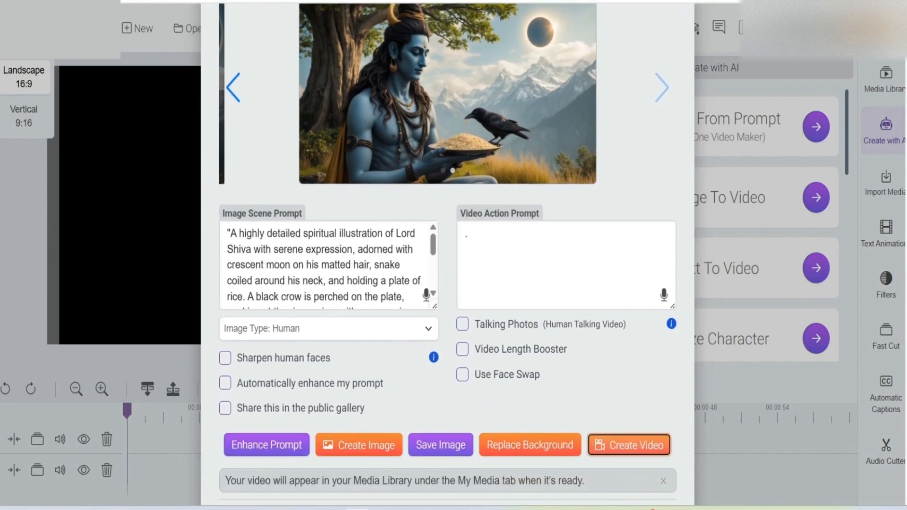
scroll(448, 255, up, 2)
scroll(447, 255, down, 4)
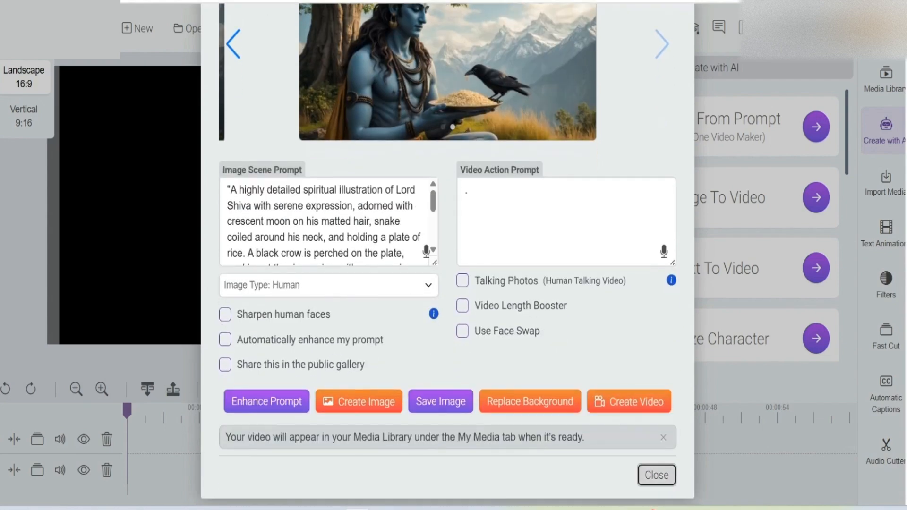
click(656, 475)
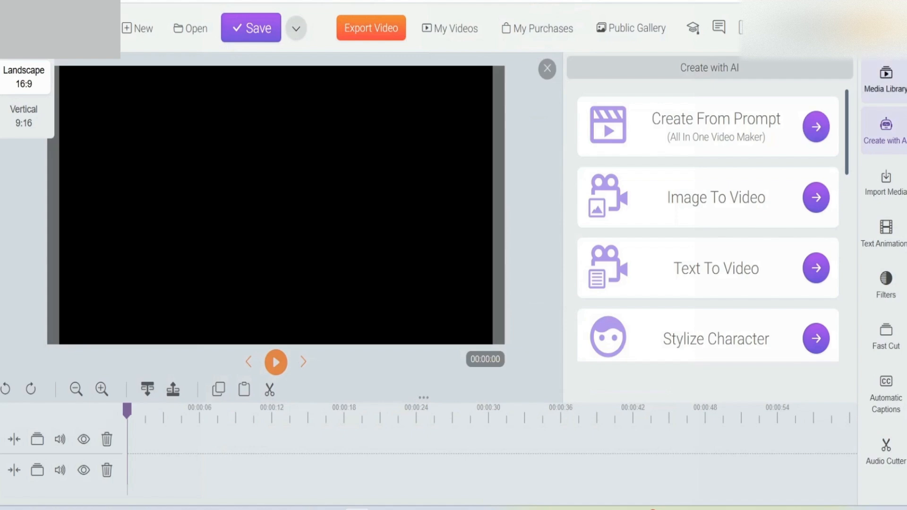
Step: Open the My AI Videos folder in the media library to check on the video being generated
click(886, 78)
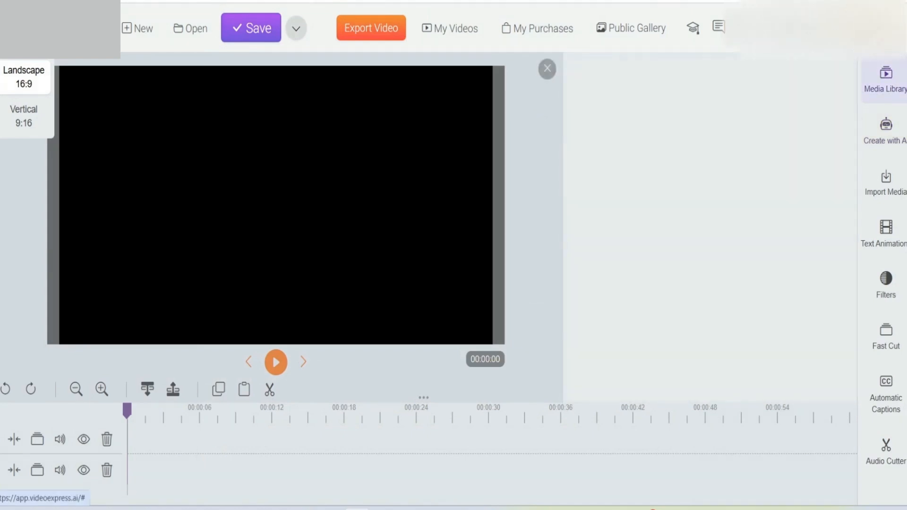
scroll(709, 219, down, 2)
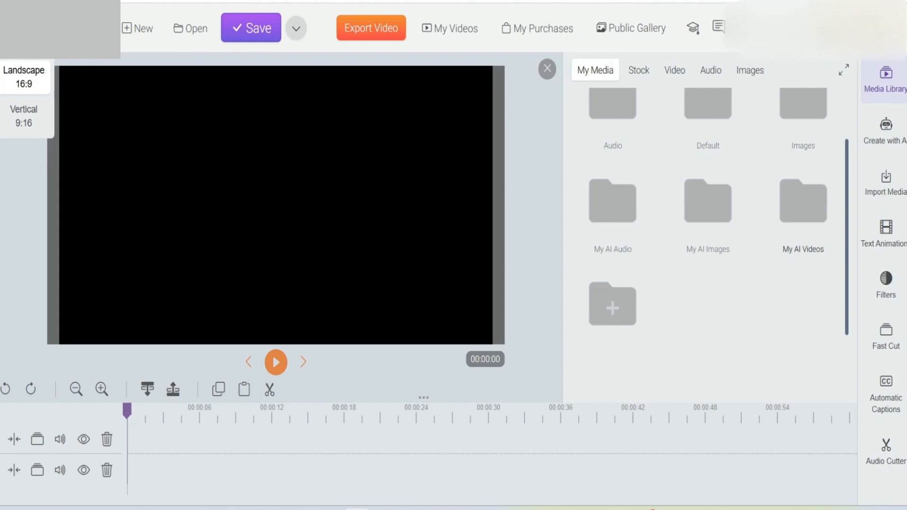
click(803, 217)
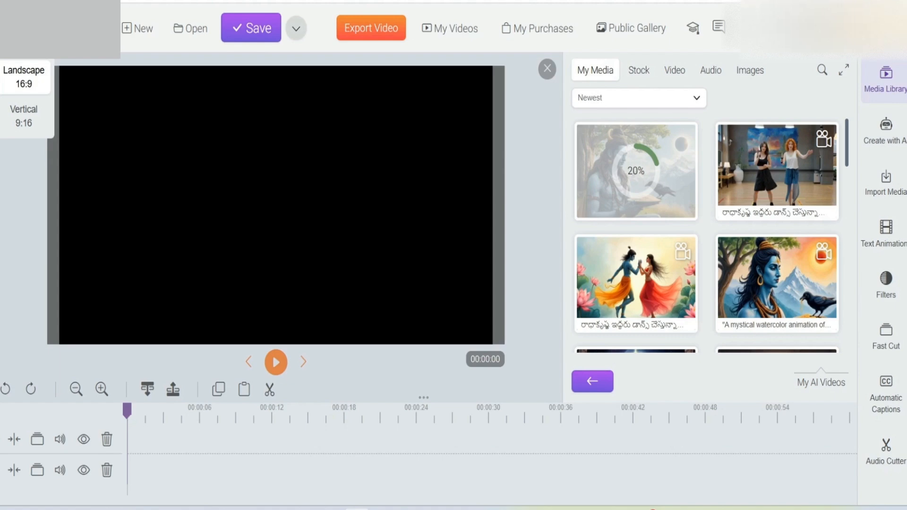
scroll(777, 255, down, 5)
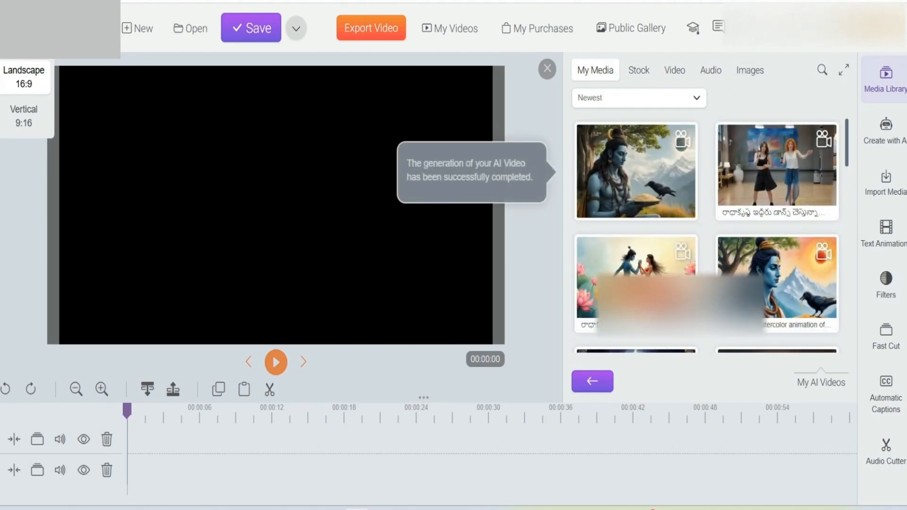
Step: Play the newly generated Lord Shiva video in full screen, and close the player when it ends
click(681, 142)
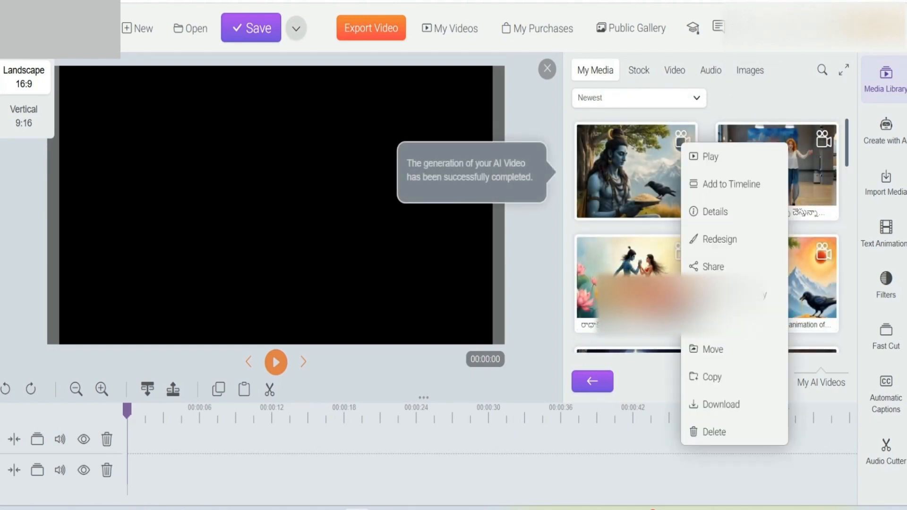
click(709, 156)
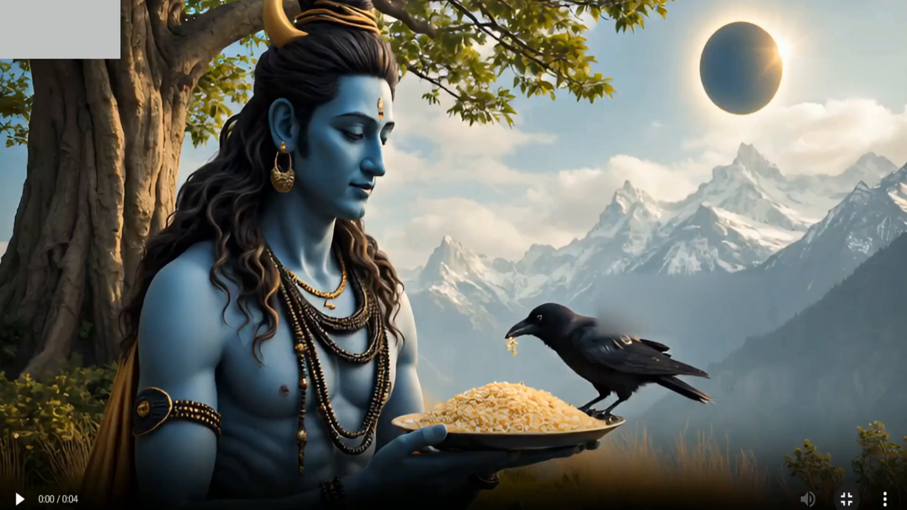
click(612, 358)
click(19, 499)
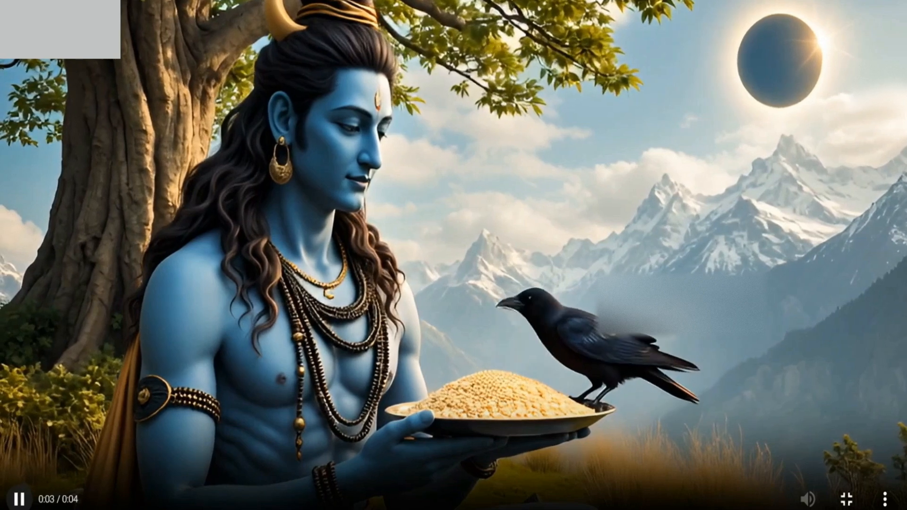
key(space)
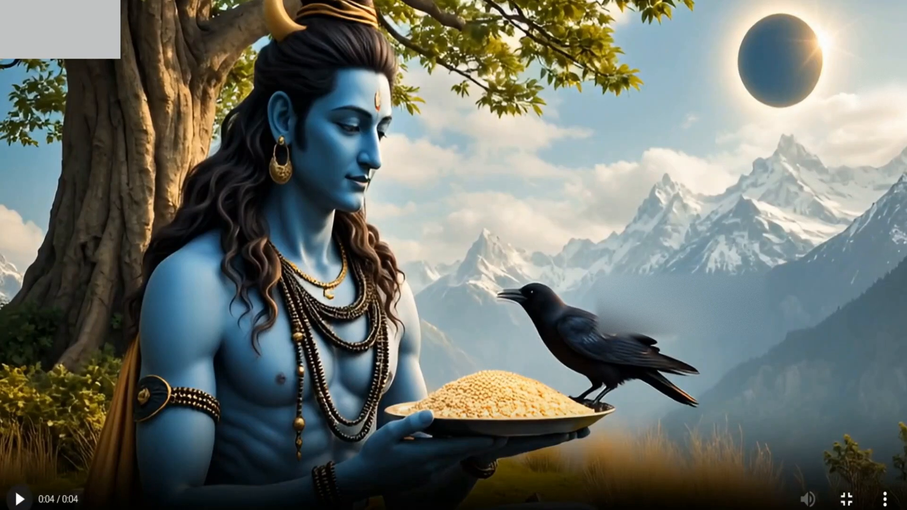
key(Escape)
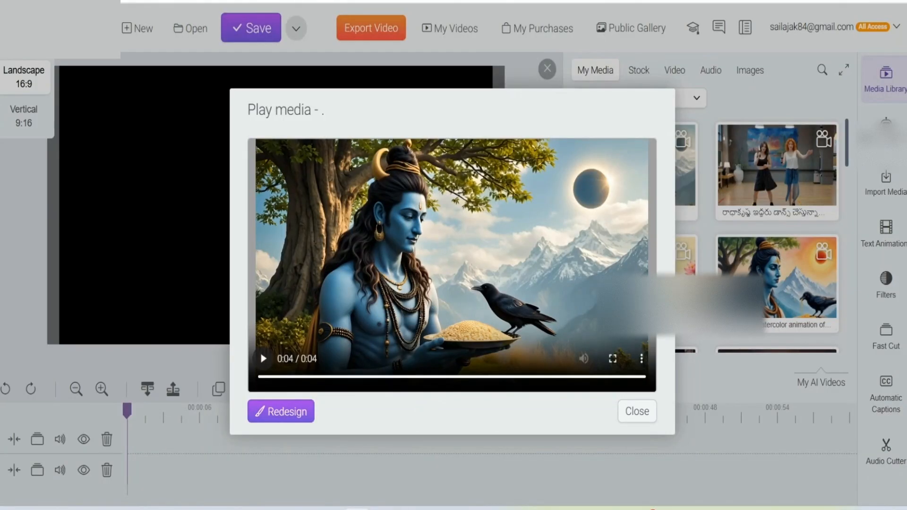
click(636, 412)
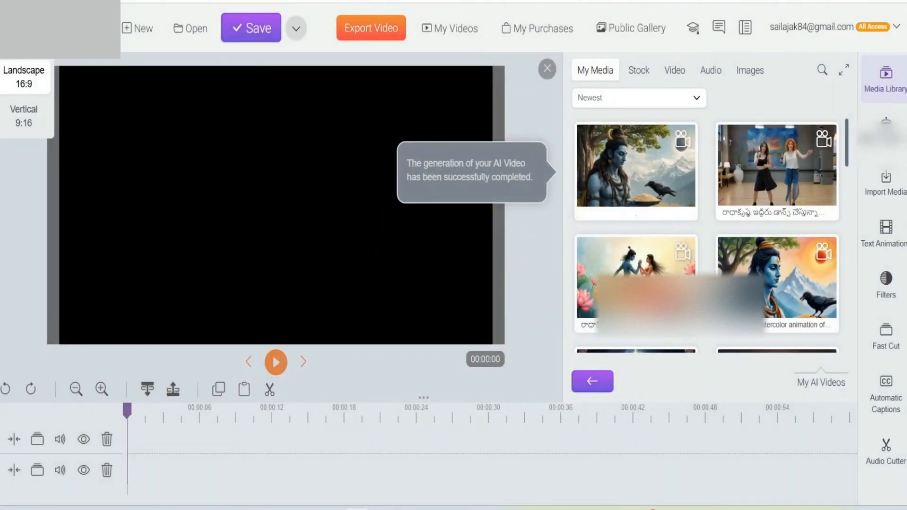
Step: Reopen Create From Prompt with automatic prompt enhancement and public gallery sharing turned off, ready for a new Image Scene Prompt
click(885, 130)
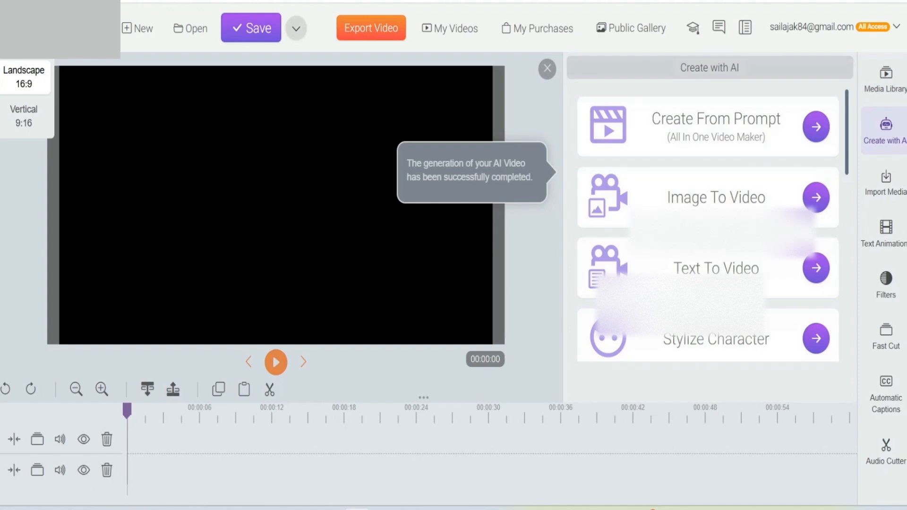
click(815, 127)
click(230, 316)
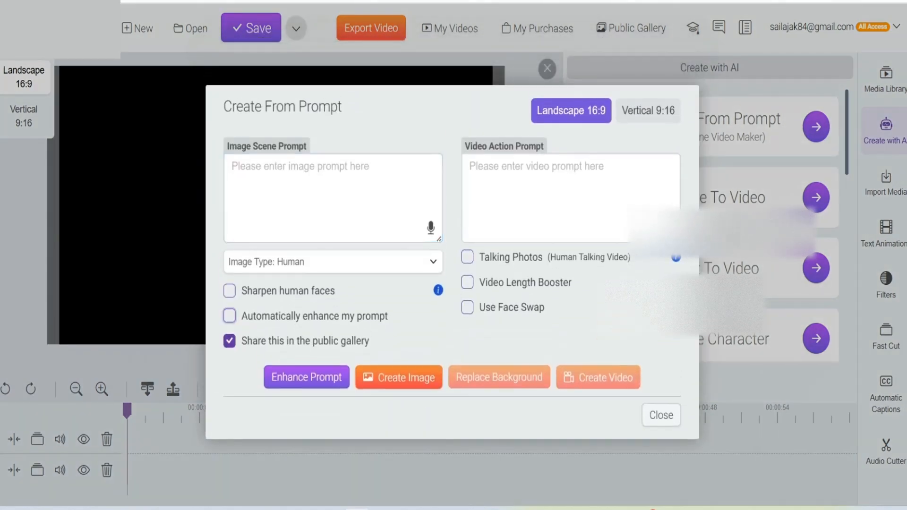
click(229, 341)
click(332, 198)
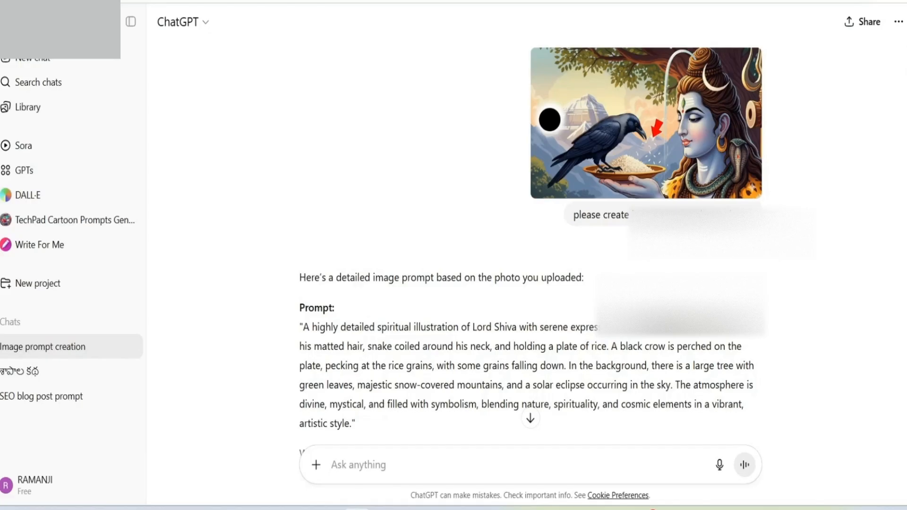
Step: Copy the watercolour-style Lord Shiva prompt from the ChatGPT conversation and paste it as the Image Scene Prompt in Create From Prompt
scroll(529, 236, down, 10)
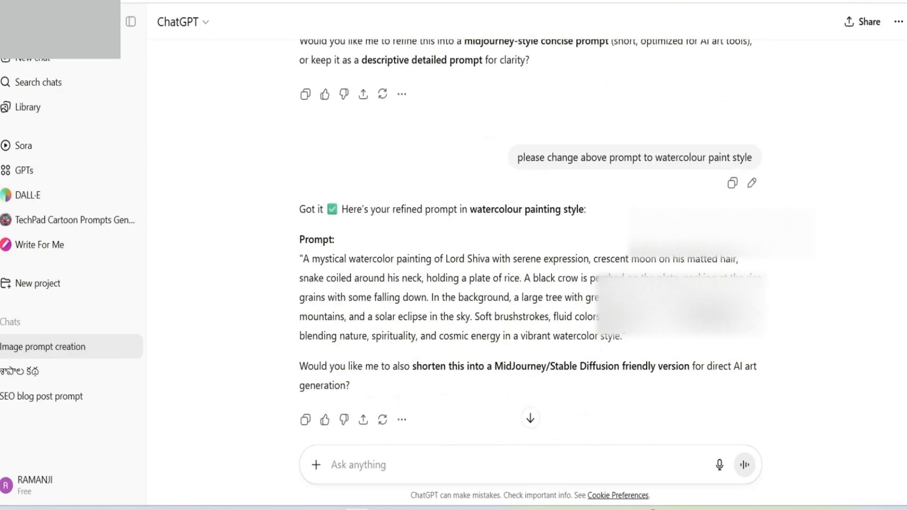
scroll(529, 236, down, 3)
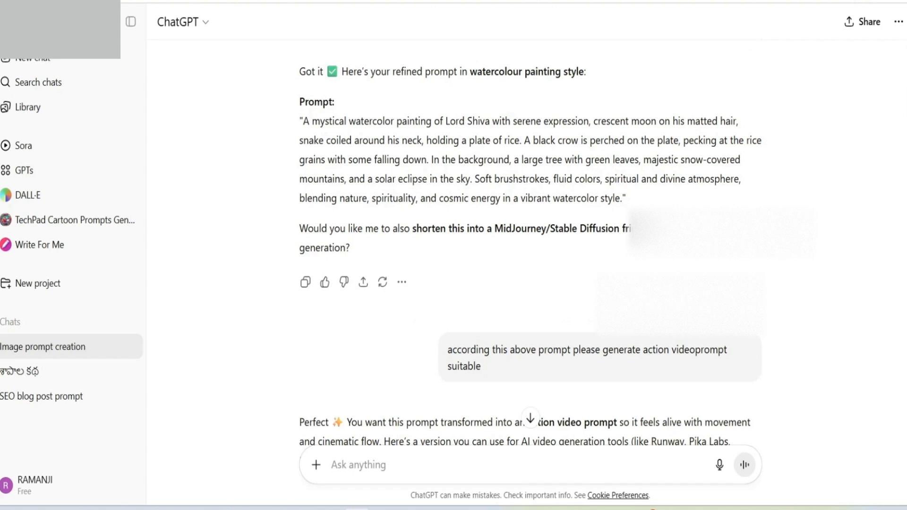
drag(300, 121, 626, 199)
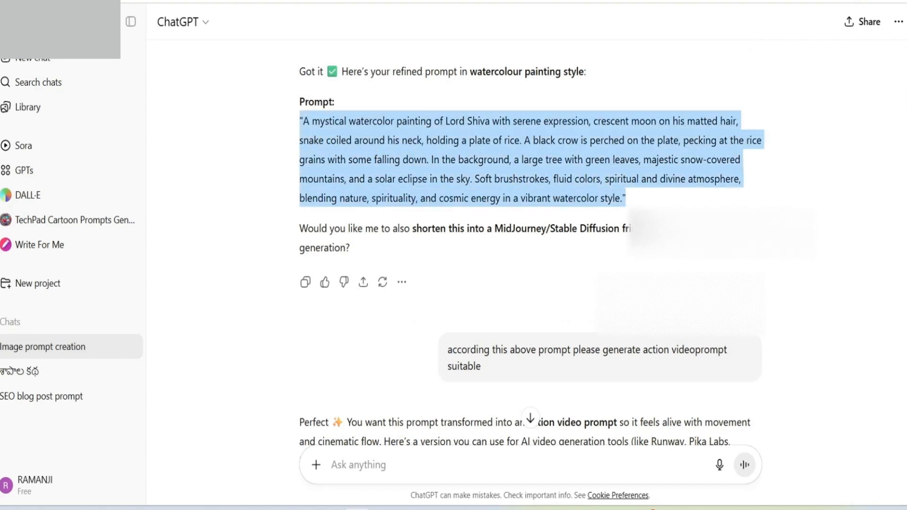
right_click(493, 148)
click(514, 164)
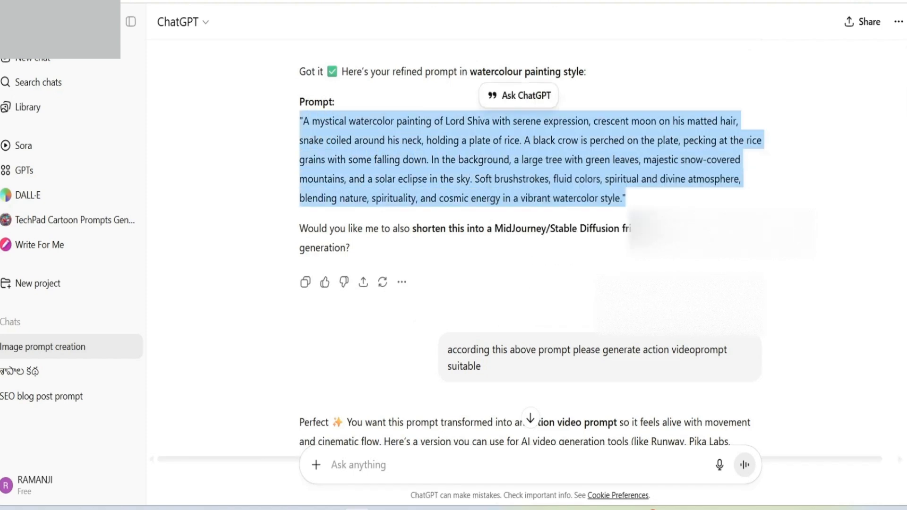
key(ctrl+Tab)
right_click(276, 182)
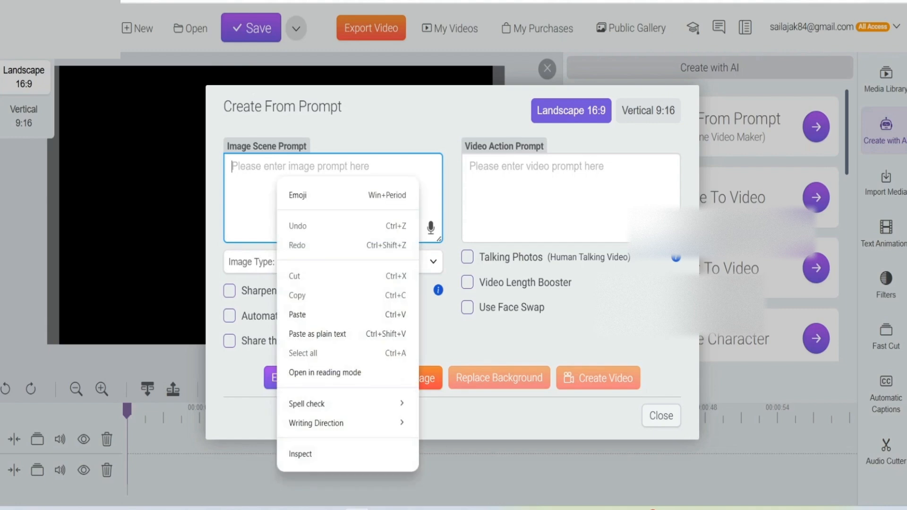
click(303, 314)
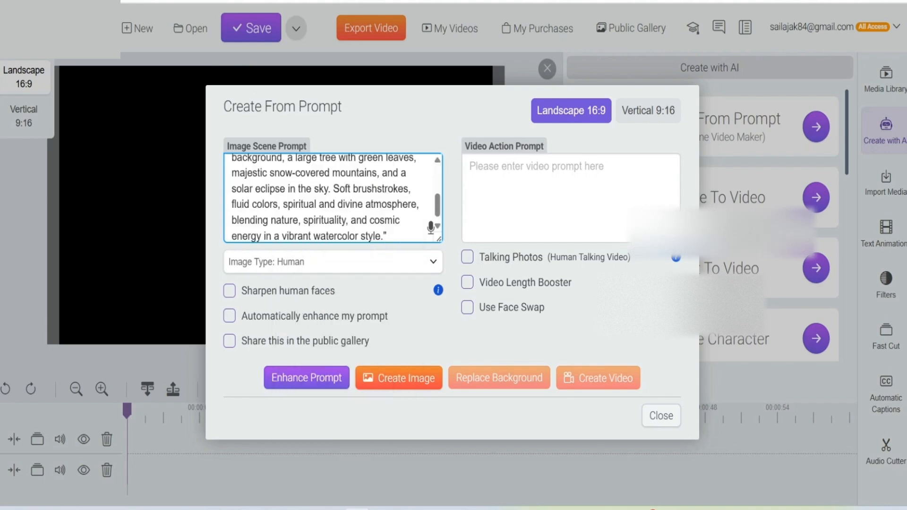
Step: Set the Image Type for the watercolour prompt to Other
click(432, 261)
key(Down)
key(Down)
key(Down)
key(Down)
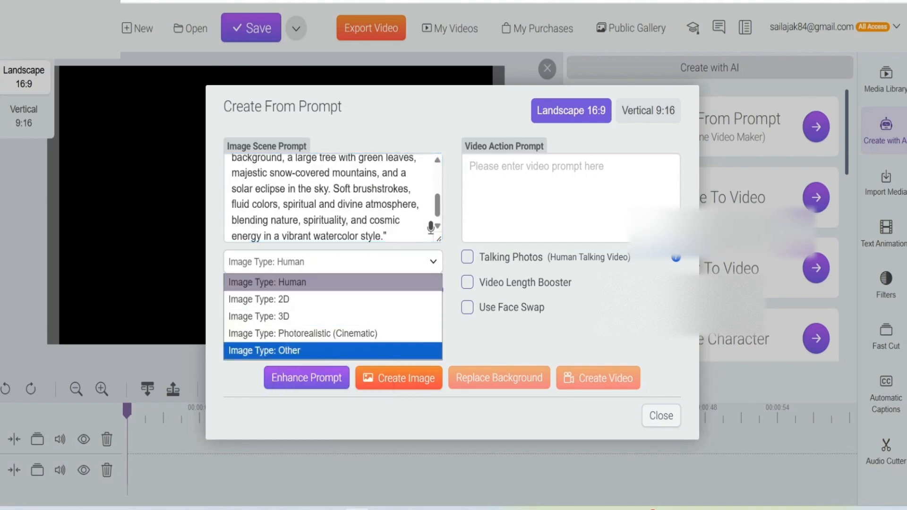
key(Return)
scroll(333, 210, up, 2)
scroll(333, 210, down, 3)
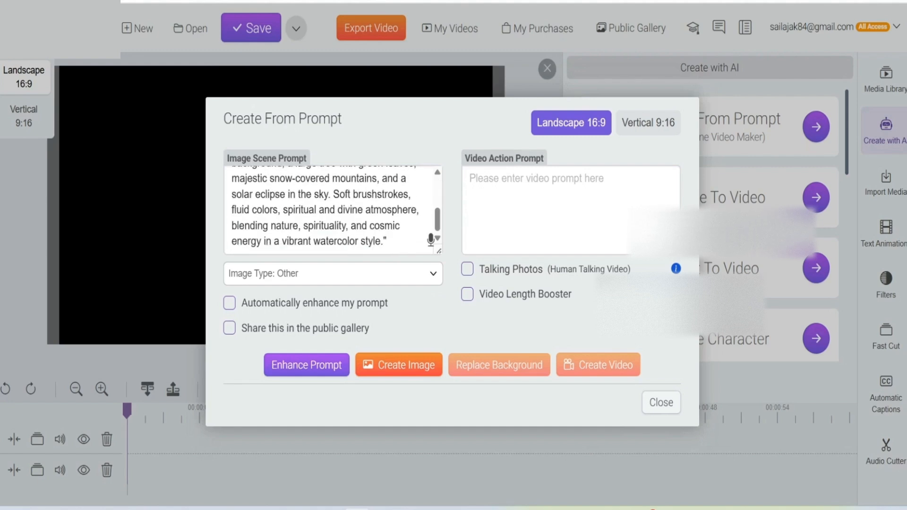
click(432, 273)
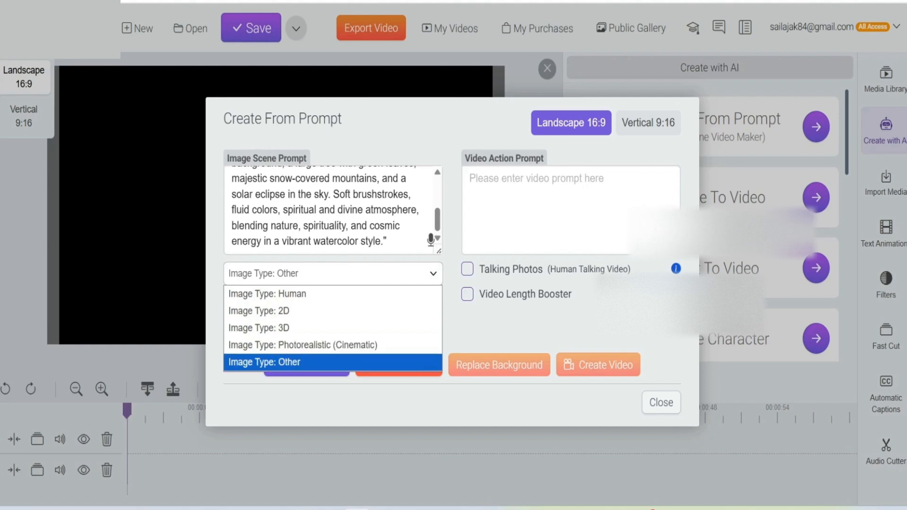
click(284, 362)
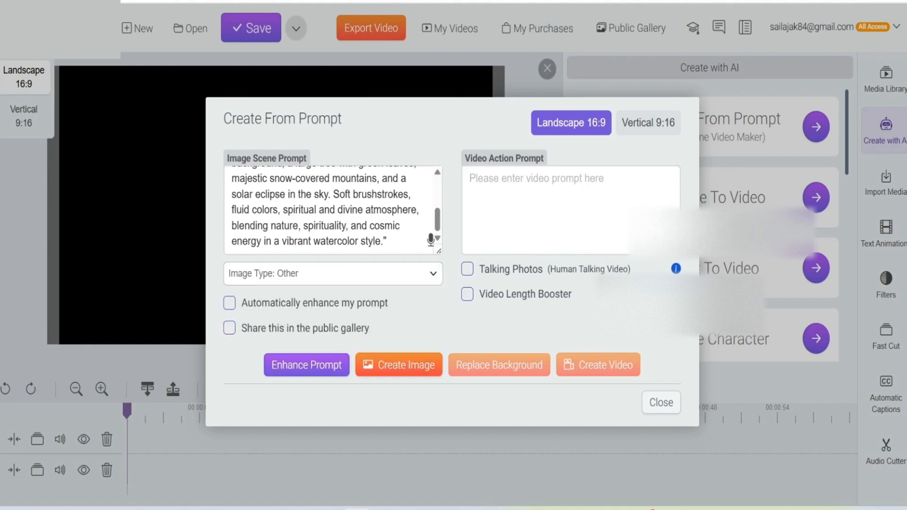
Step: Create an image from the watercolour Lord Shiva prompt and view it in the enlarged preview, closing the preview when done
scroll(330, 211, up, 3)
scroll(330, 211, down, 3)
click(399, 364)
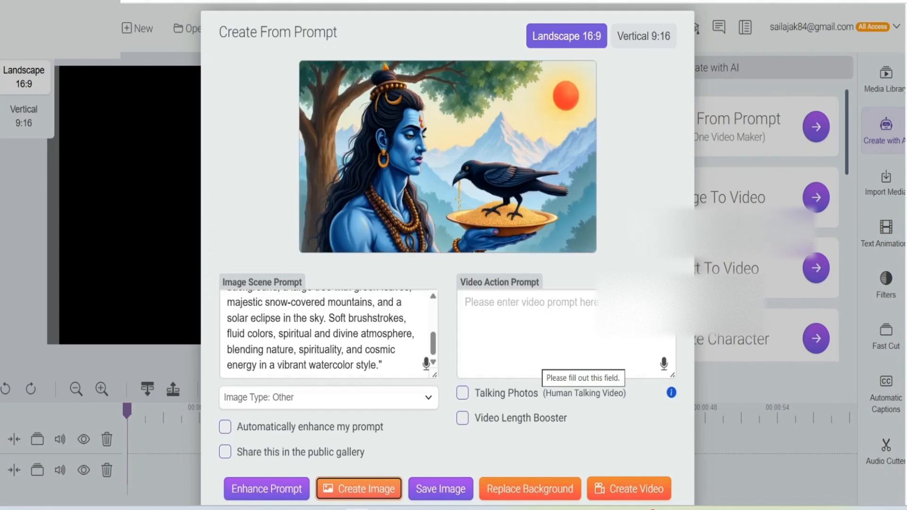
click(432, 78)
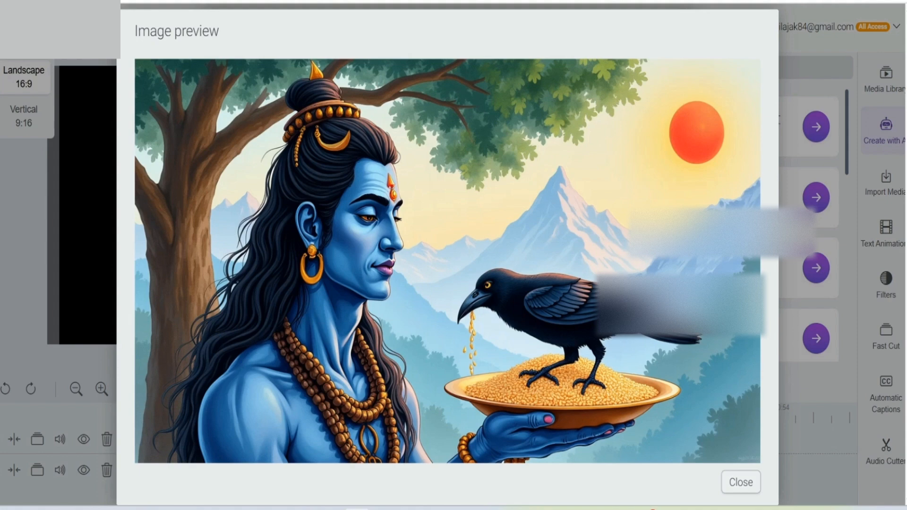
click(740, 482)
Step: Create a second image from the same watercolour prompt and inspect its enlarged preview before closing it
scroll(448, 255, down, 2)
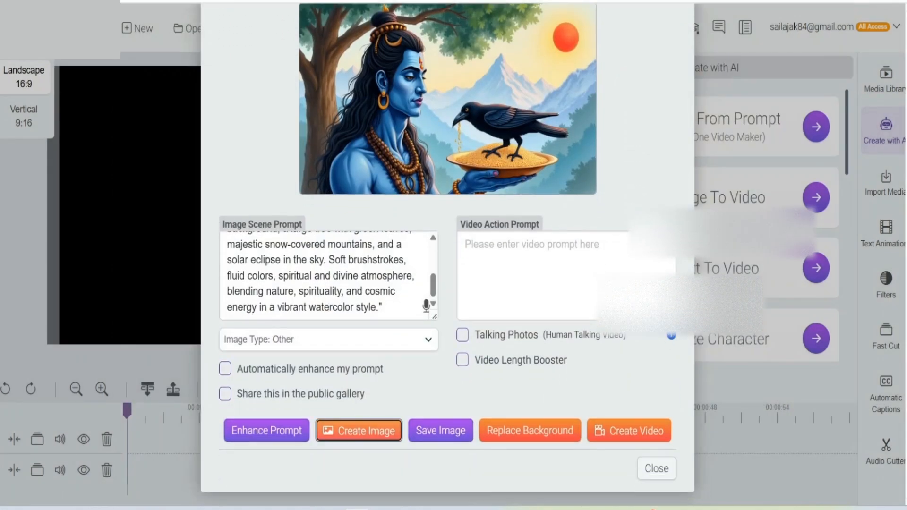
click(359, 431)
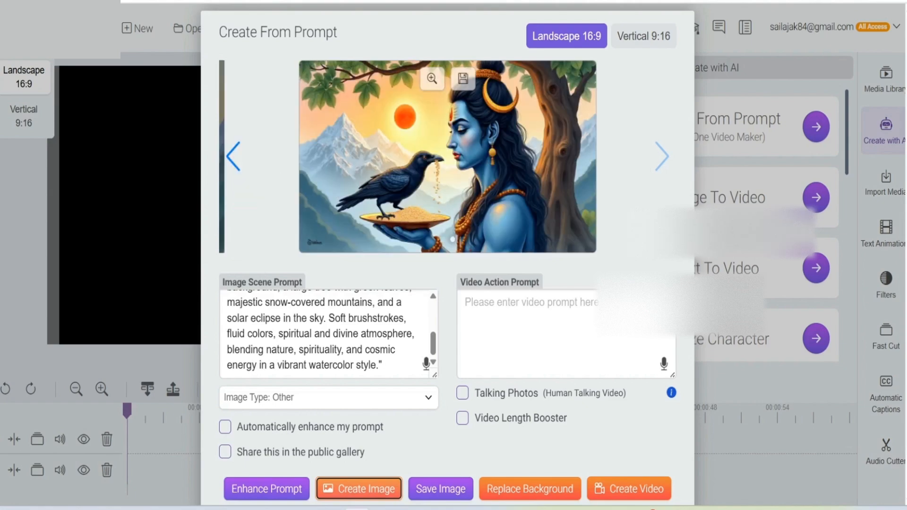
click(432, 78)
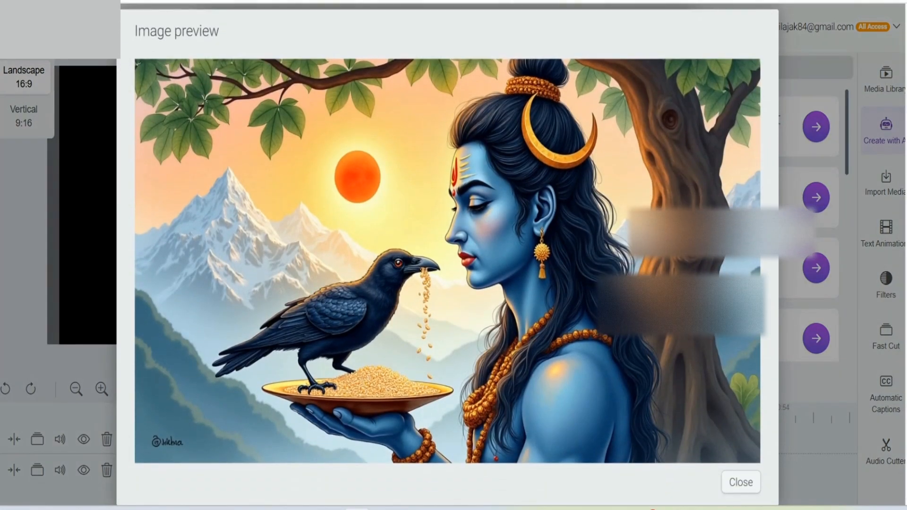
click(740, 482)
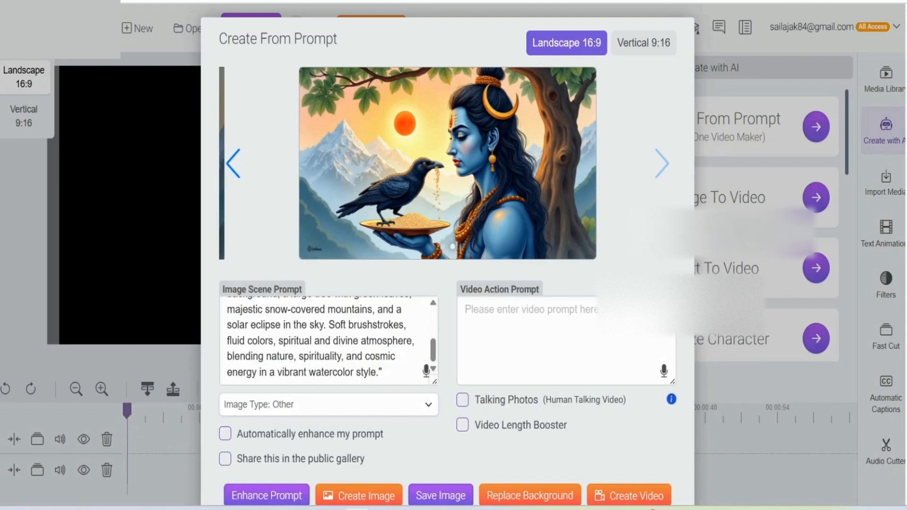
Step: Switch to ChatGPT and copy the full Pixel Art version of the Lord Shiva image prompt
key(ctrl+Tab)
click(614, 102)
scroll(531, 241, down, 4)
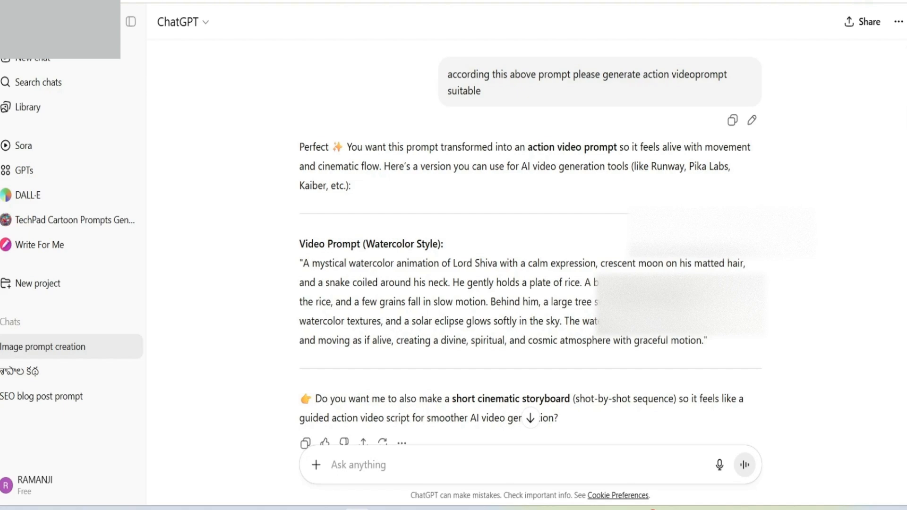
scroll(530, 241, down, 4)
scroll(530, 241, up, 2)
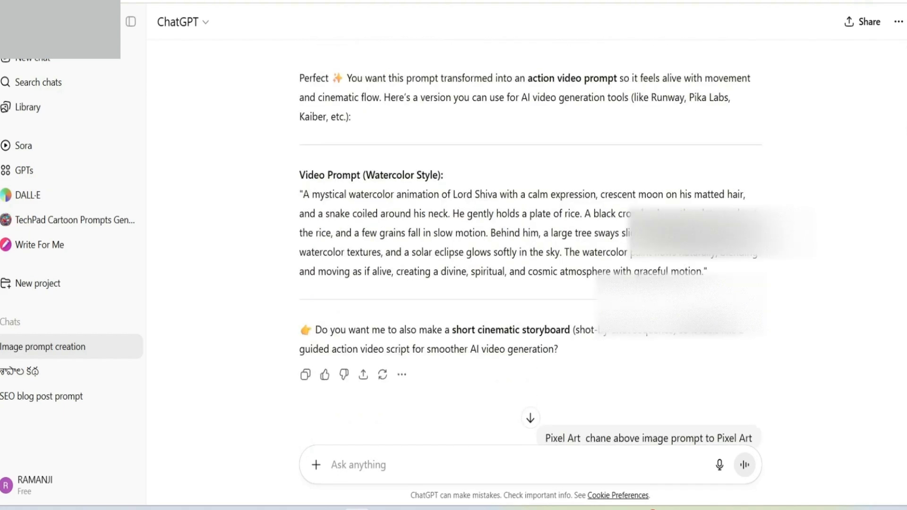
scroll(530, 241, down, 4)
scroll(530, 241, down, 2)
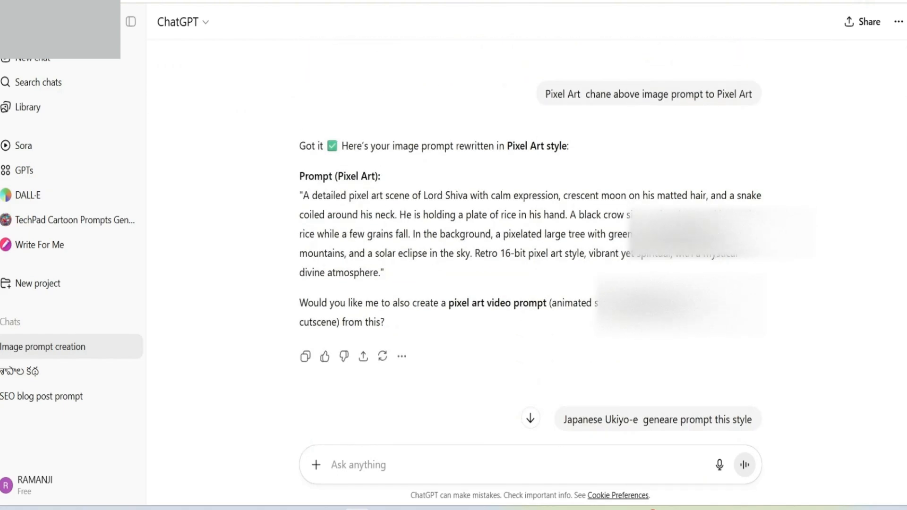
scroll(531, 240, up, 2)
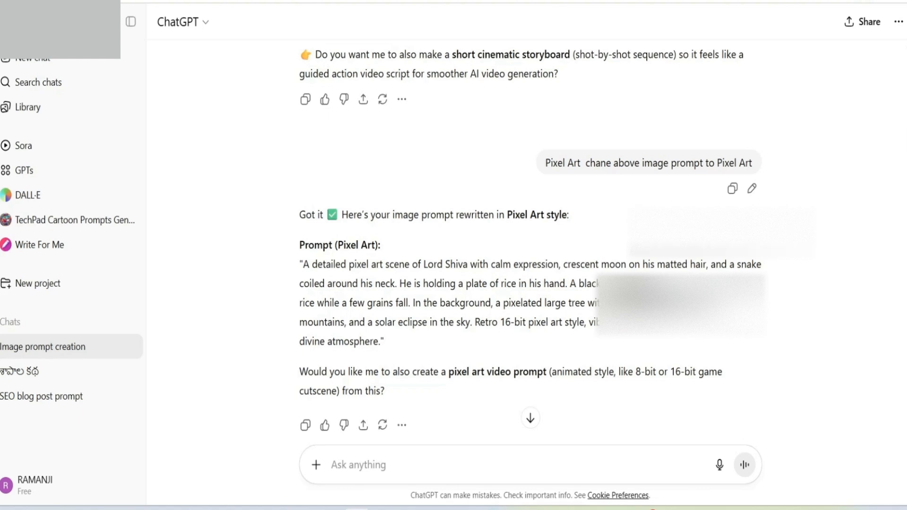
scroll(530, 240, down, 2)
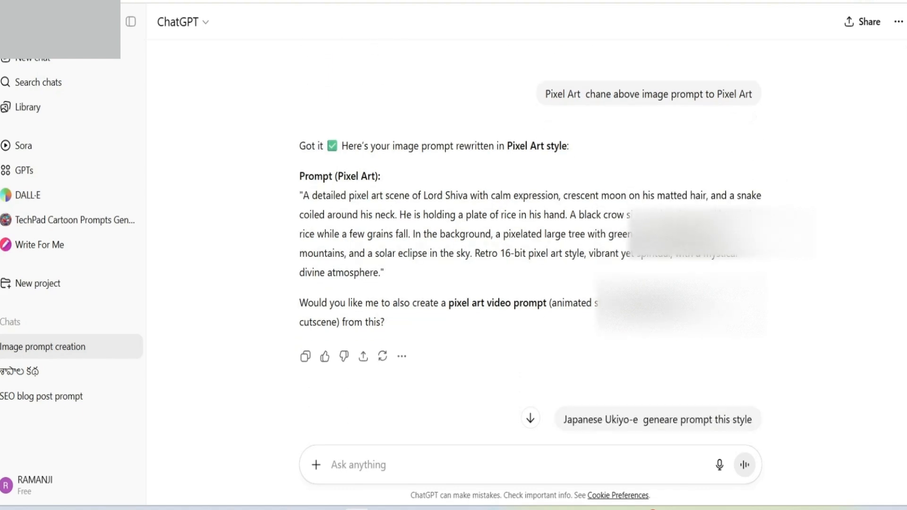
drag(299, 195, 385, 272)
right_click(388, 224)
click(409, 237)
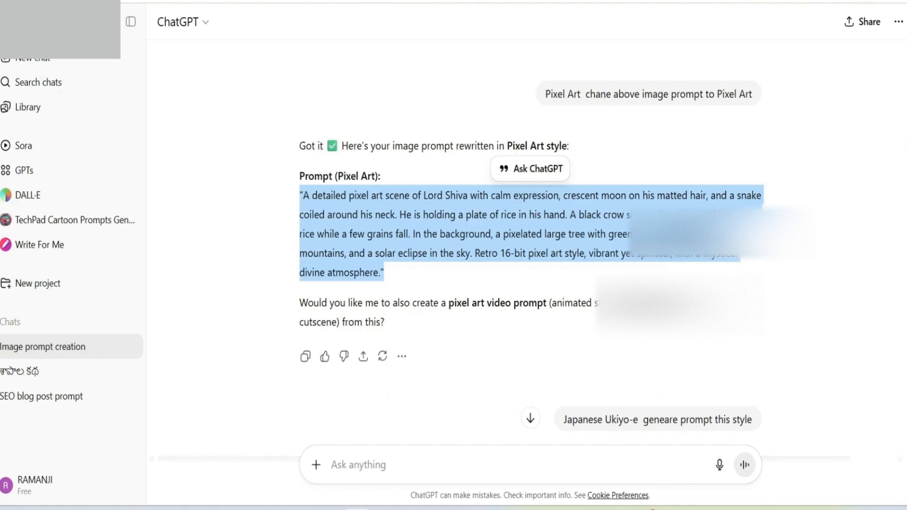
Step: Back in Create From Prompt, replace the Image Scene Prompt with the copied pixel art prompt, keeping automatic prompt enhancement off
key(ctrl+Tab)
scroll(326, 339, up, 5)
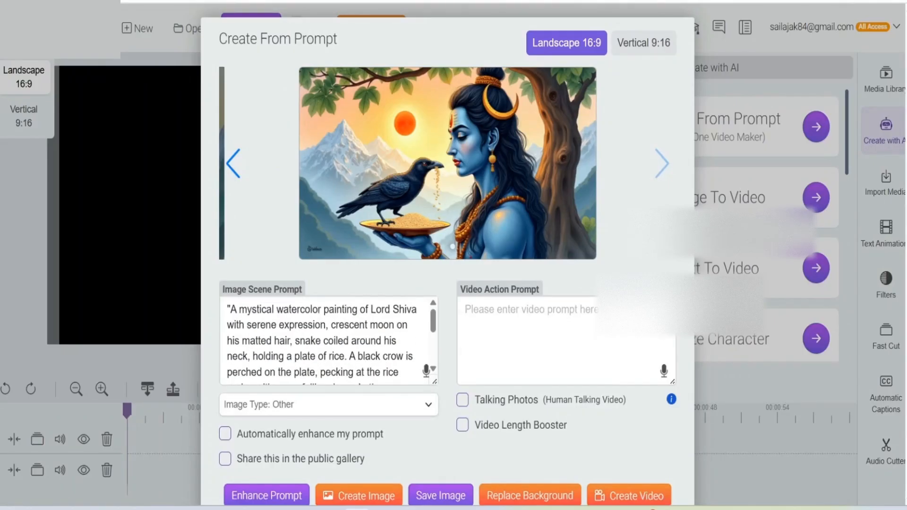
drag(227, 309, 381, 372)
key(BackSpace)
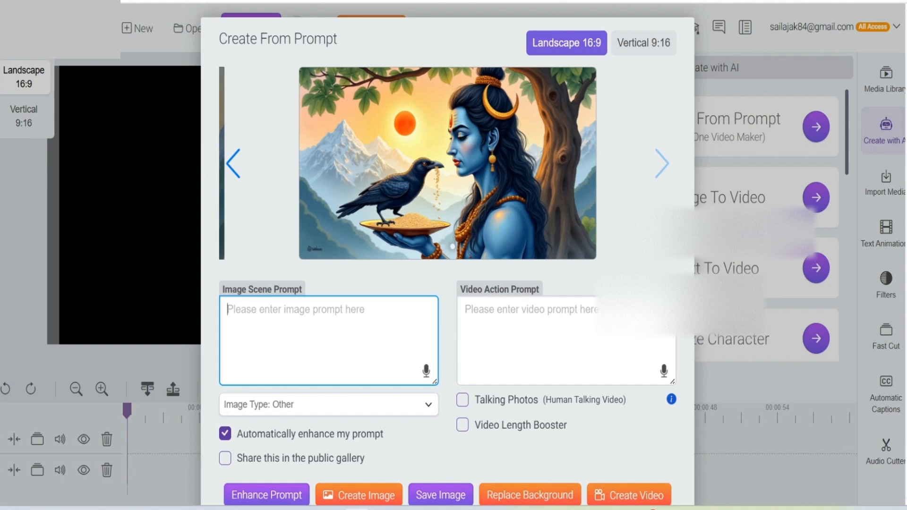
click(225, 433)
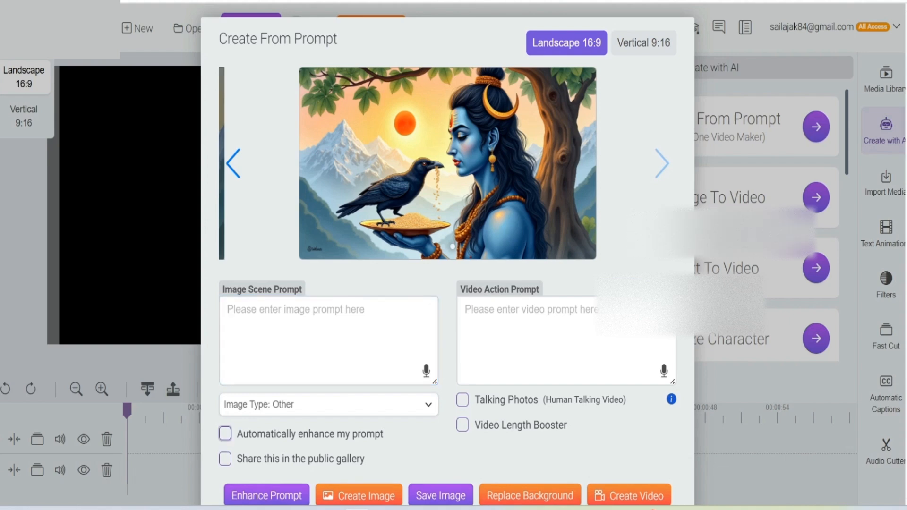
click(285, 333)
right_click(285, 332)
click(302, 160)
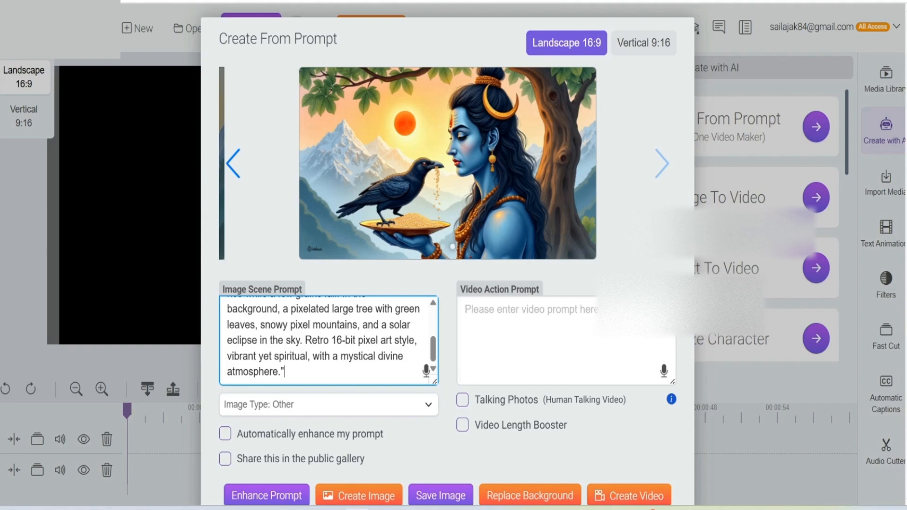
Step: Create an image from the pixel art prompt and turn on Video Length Booster
scroll(447, 330, down, 2)
click(358, 430)
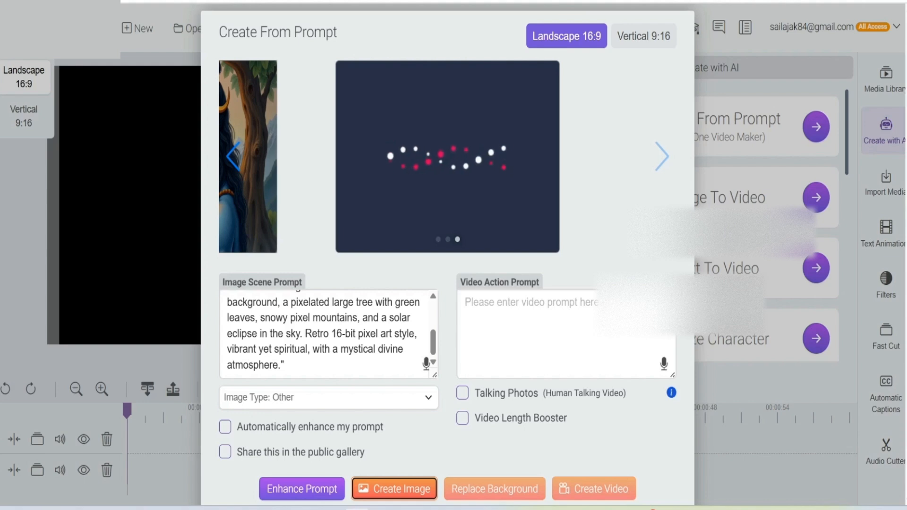
click(534, 326)
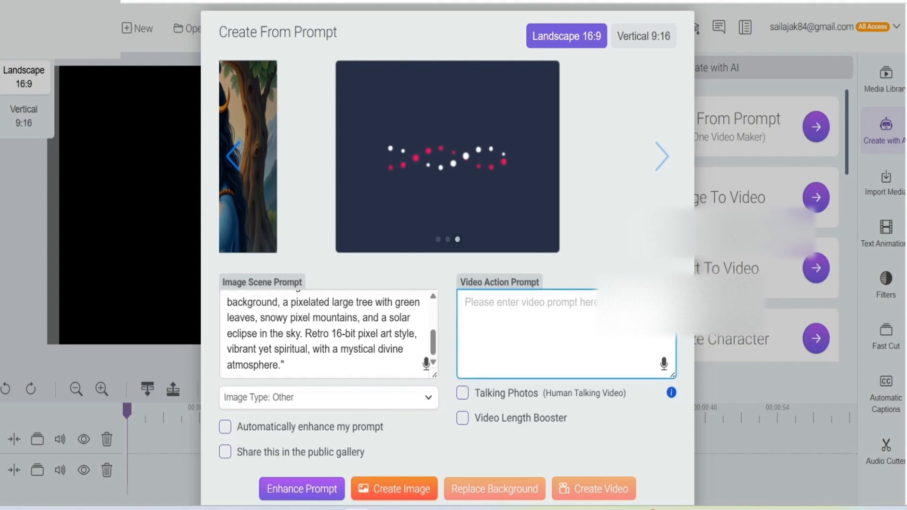
click(463, 417)
click(533, 330)
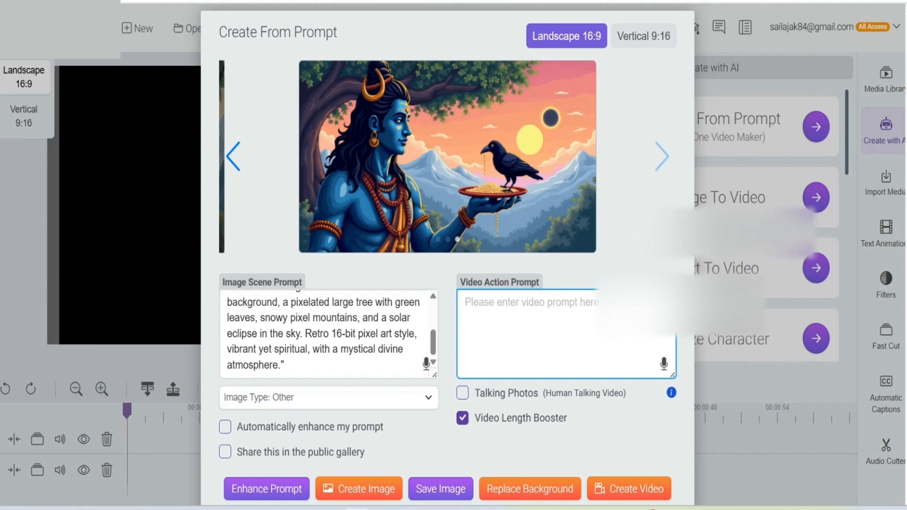
Step: Review the pixel art prompt text and the enlarged preview of its image, closing the preview and returning to the Video Action Prompt
scroll(329, 334, up, 3)
scroll(328, 333, down, 5)
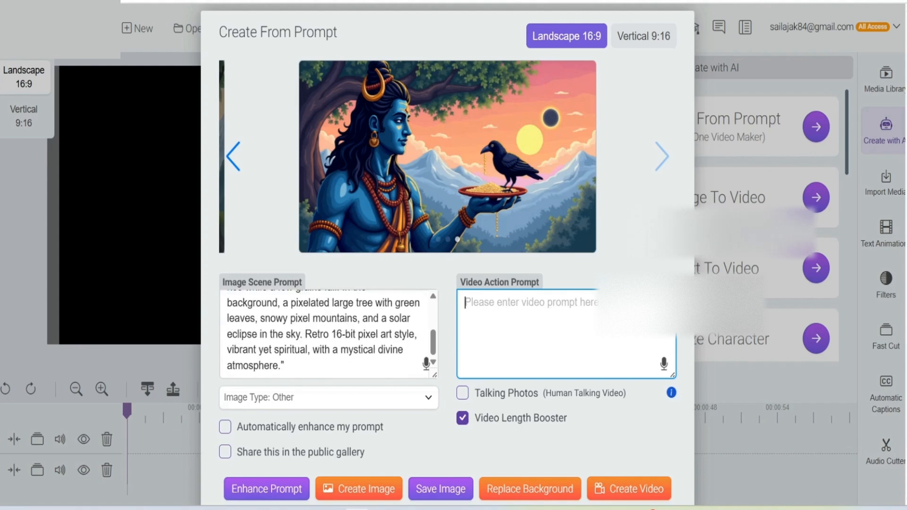
scroll(328, 283, up, 5)
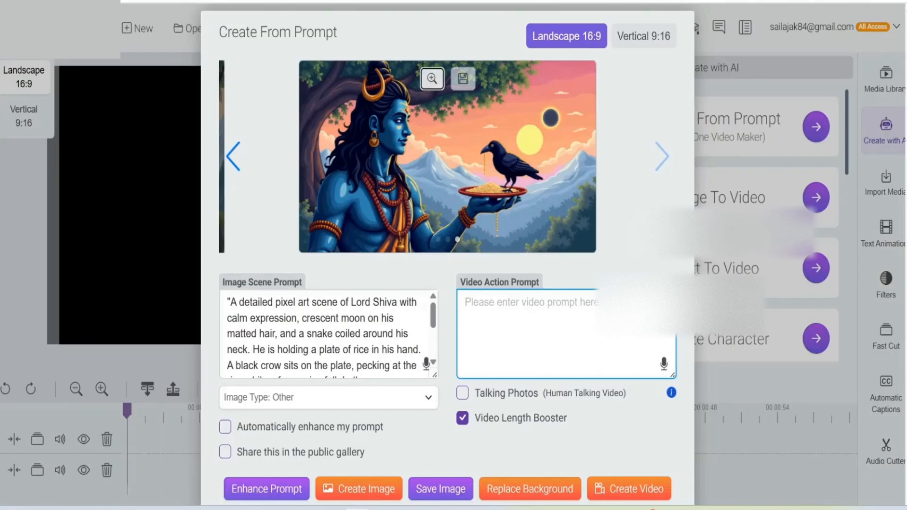
click(431, 78)
scroll(447, 283, down, 2)
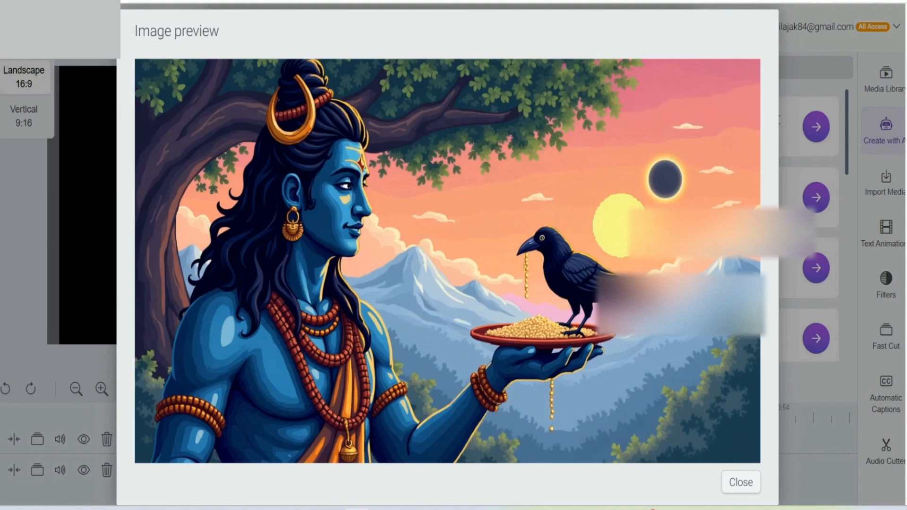
click(740, 482)
click(536, 332)
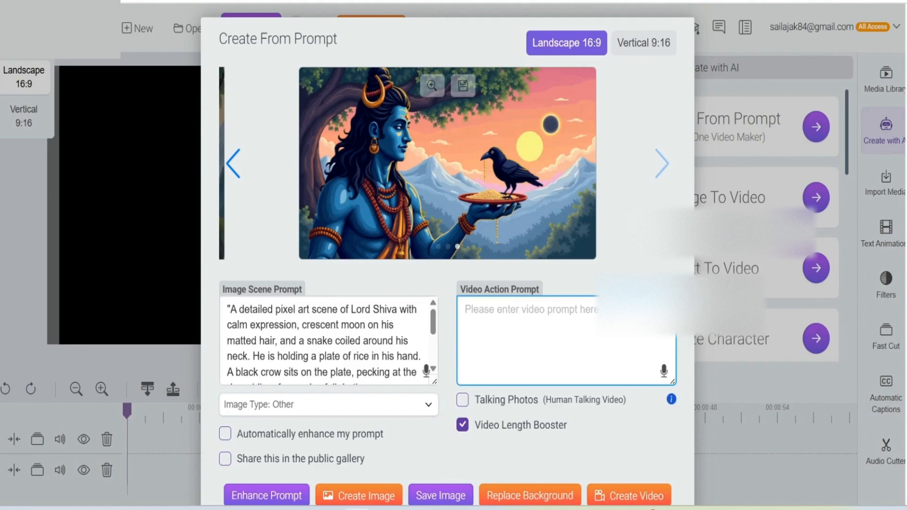
Step: Switch to ChatGPT and copy the full Japanese Ukiyo-e version of the Lord Shiva image prompt
key(ctrl+Tab)
scroll(530, 255, down, 3)
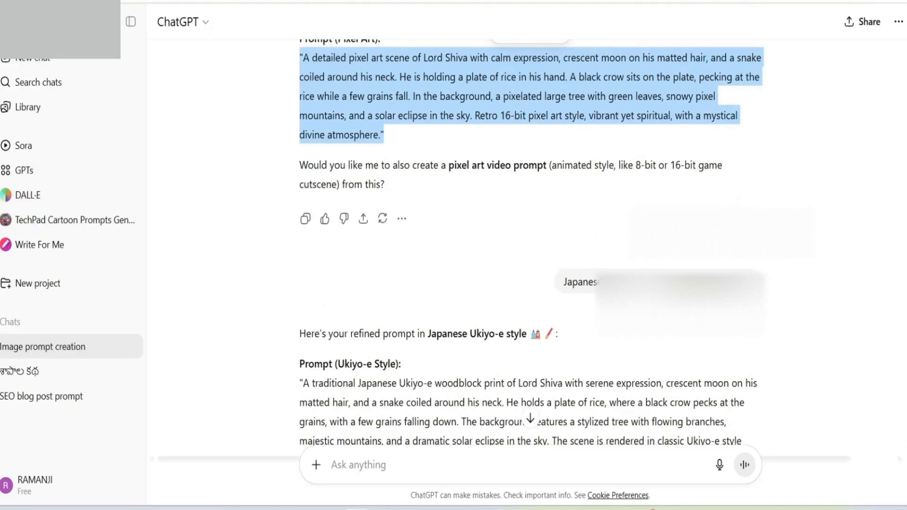
scroll(530, 255, down, 6)
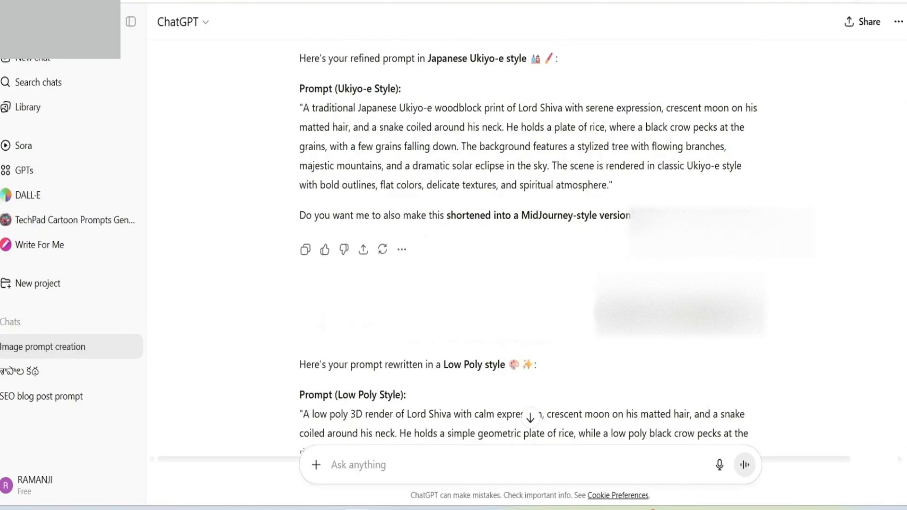
scroll(530, 255, up, 2)
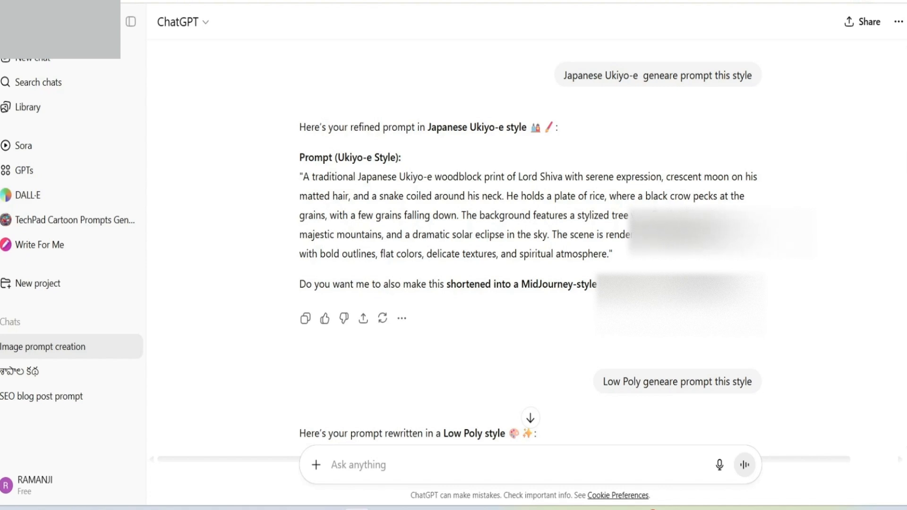
drag(299, 176, 612, 254)
right_click(499, 225)
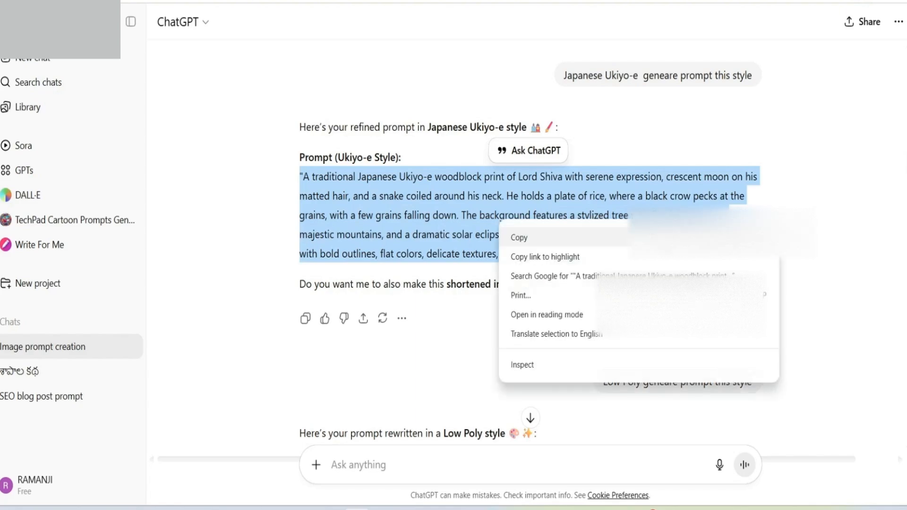
click(519, 237)
Step: Back in Create From Prompt, replace the Image Scene Prompt with the copied Ukiyo-e prompt, keeping automatic prompt enhancement off
click(439, 2)
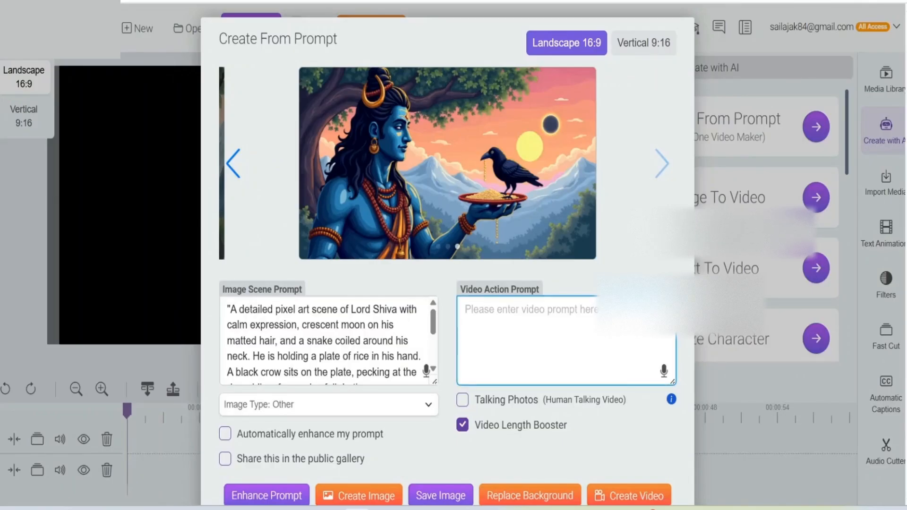
drag(227, 309, 349, 378)
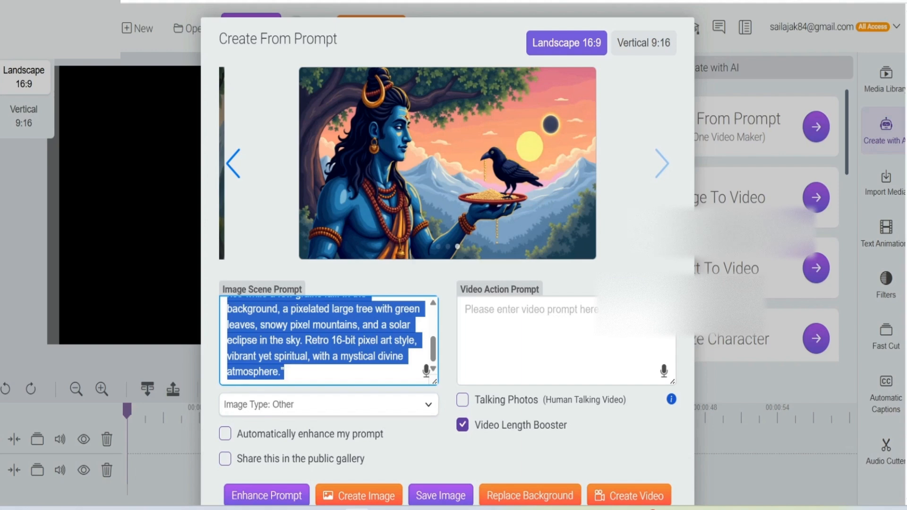
key(BackSpace)
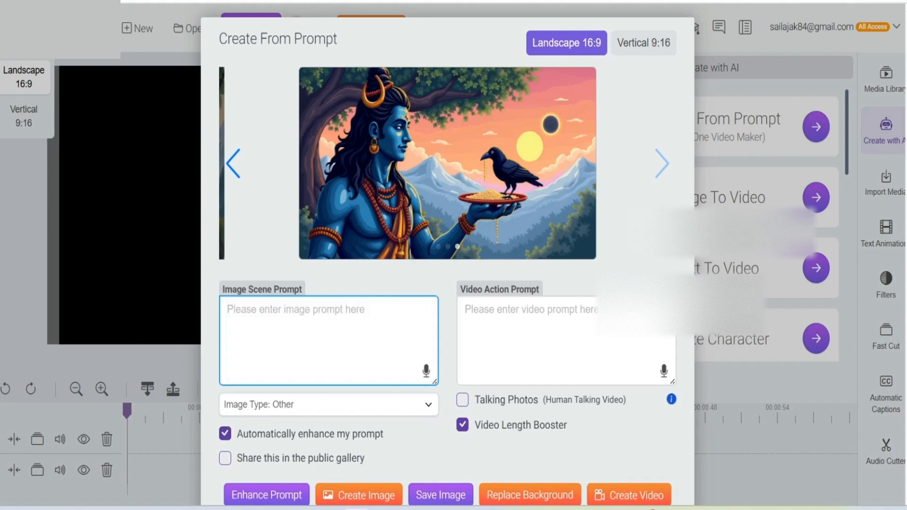
click(225, 433)
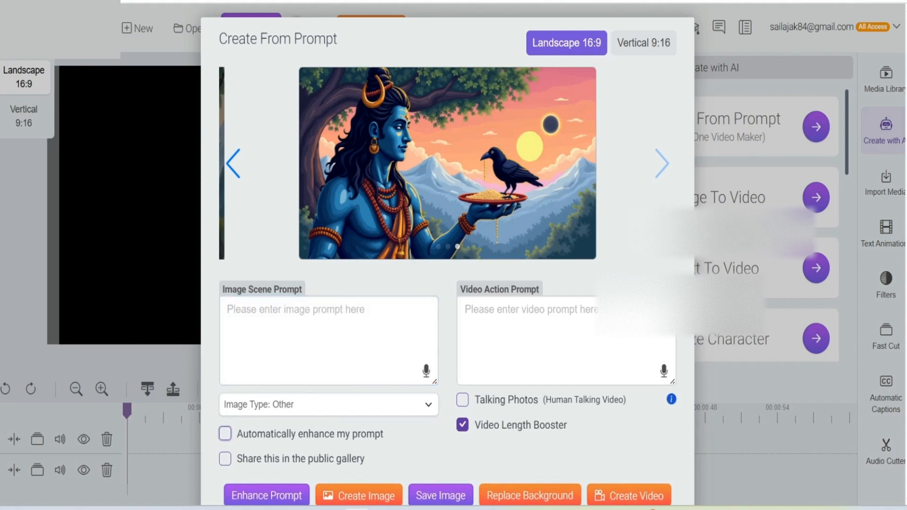
click(244, 334)
right_click(243, 334)
click(264, 157)
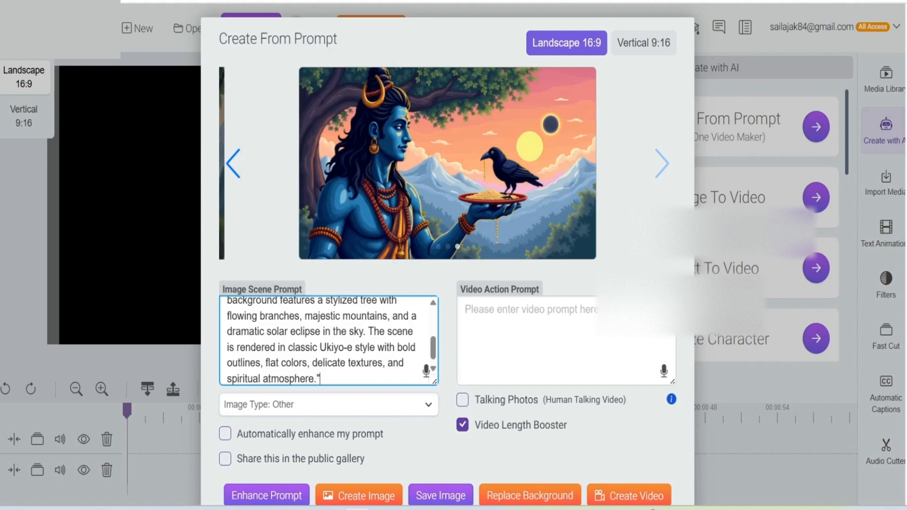
Step: Create an image from the Ukiyo-e prompt, inspect its enlarged preview and close the preview
scroll(447, 236, down, 2)
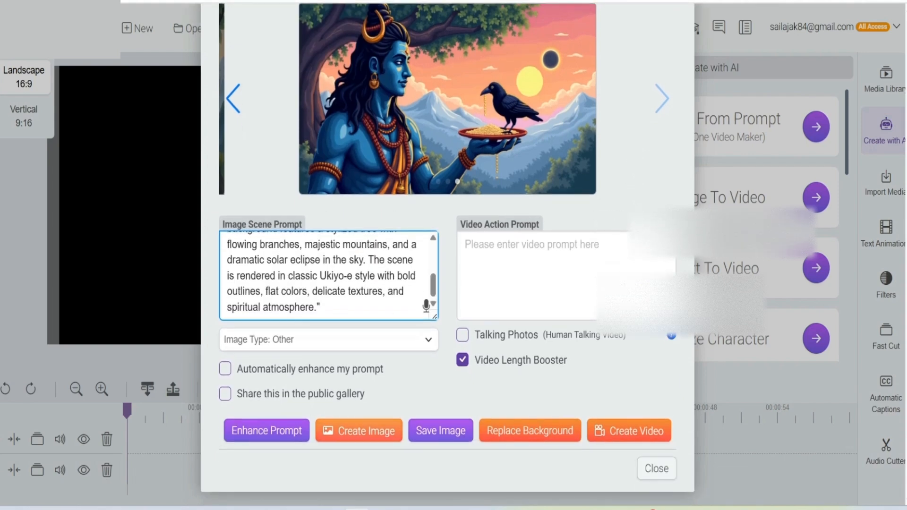
click(359, 431)
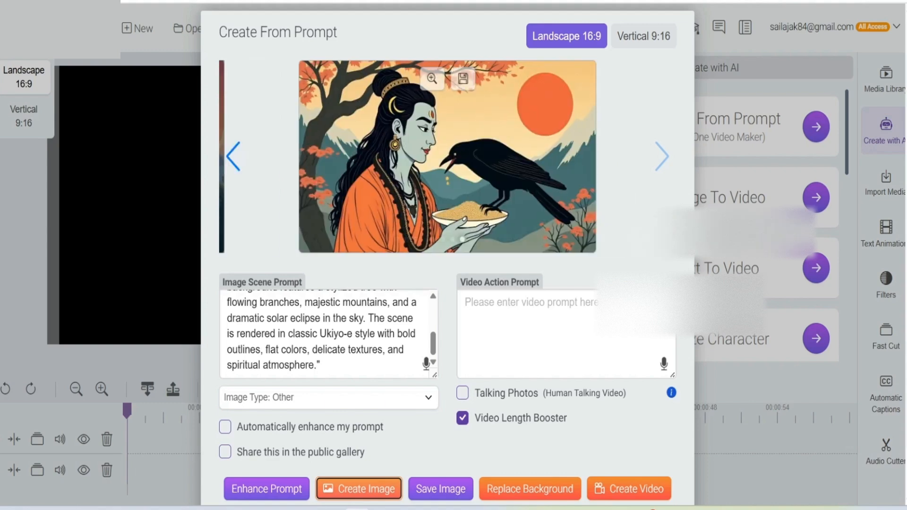
click(432, 78)
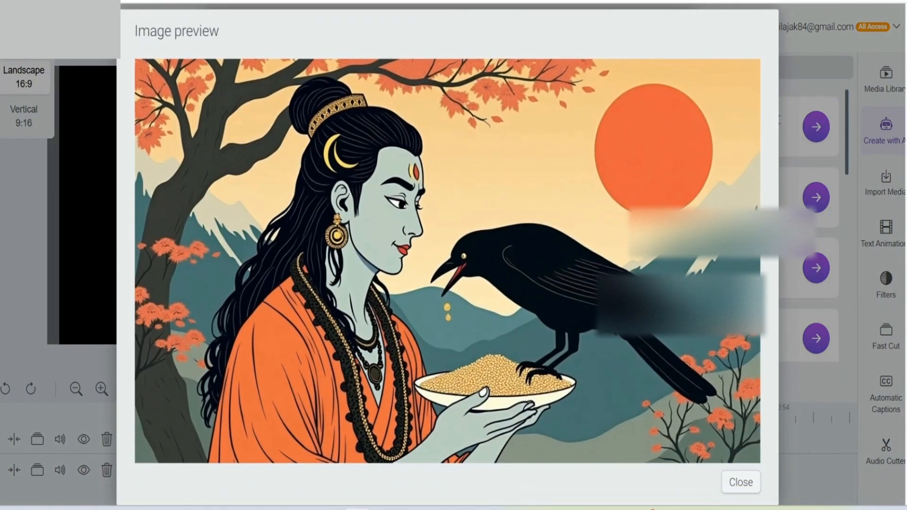
click(740, 483)
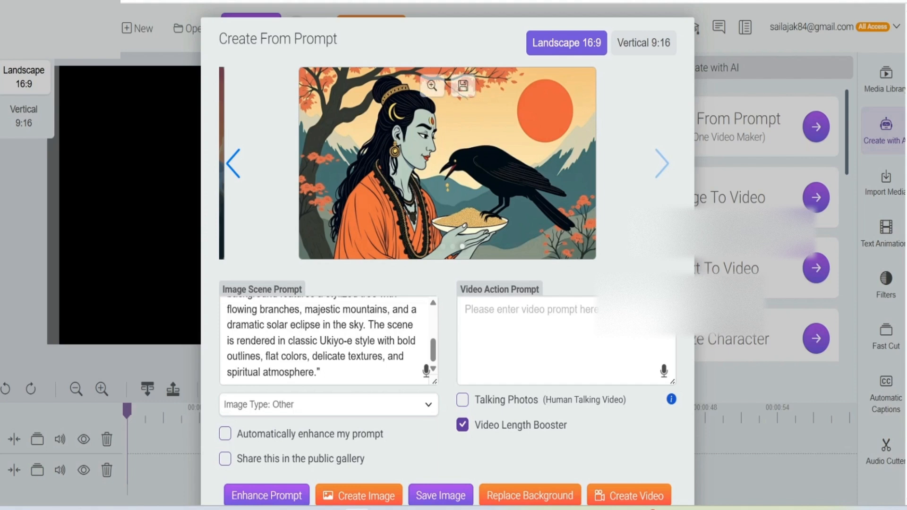
Step: Create another image from the same Ukiyo-e prompt and check the new result in the enlarged preview, closing it when done
click(359, 496)
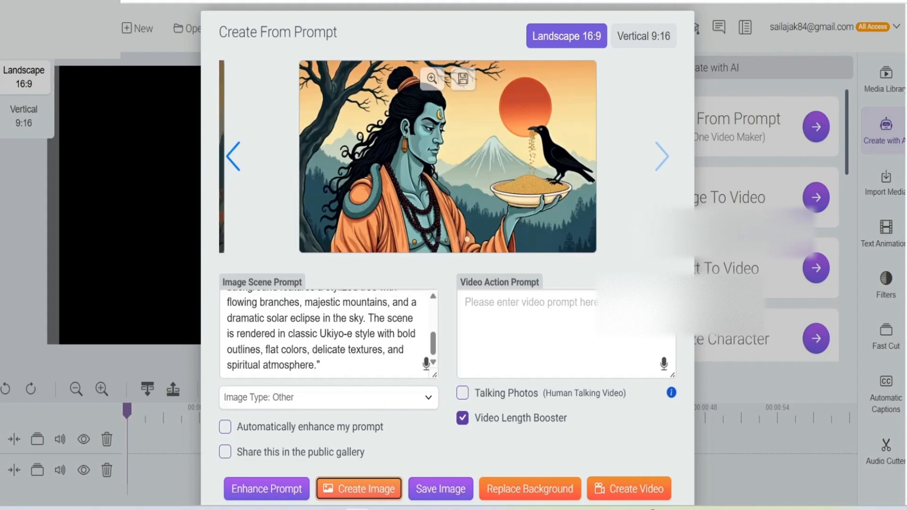
click(431, 78)
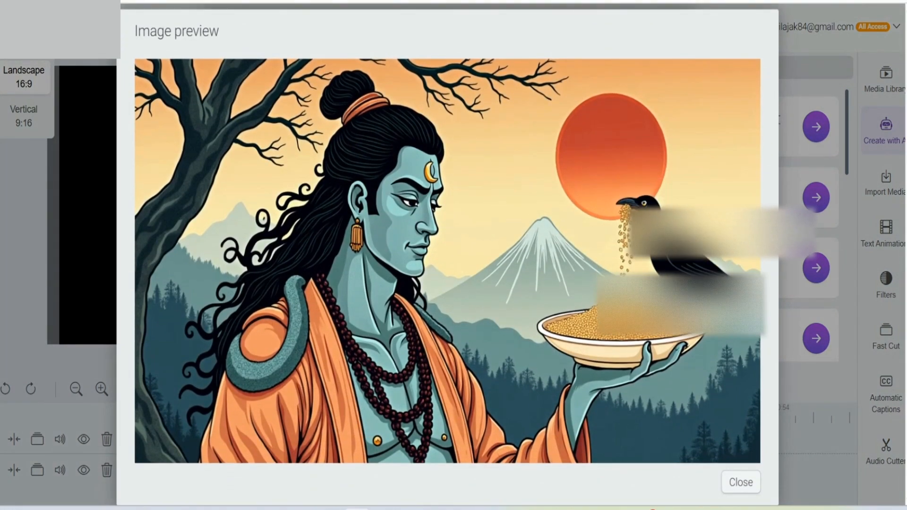
click(741, 483)
mouse_move(448, 163)
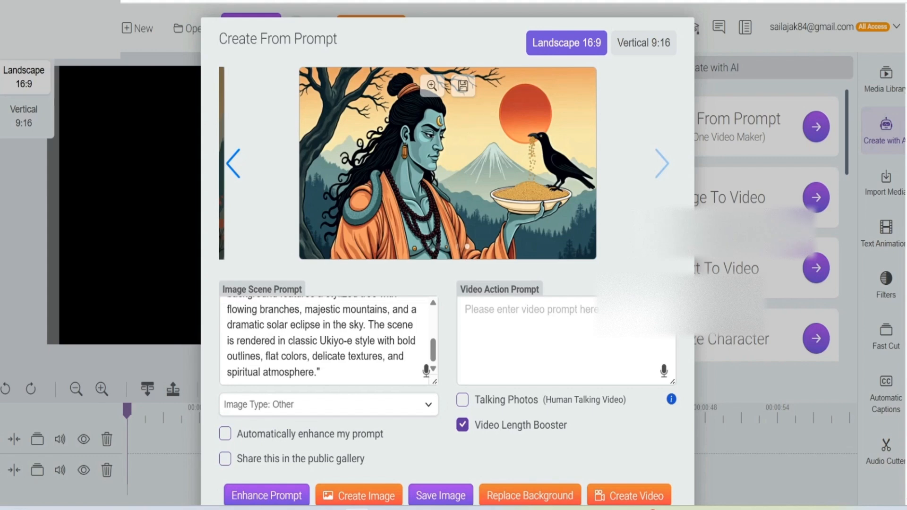
scroll(447, 163, down, 1)
scroll(448, 163, up, 1)
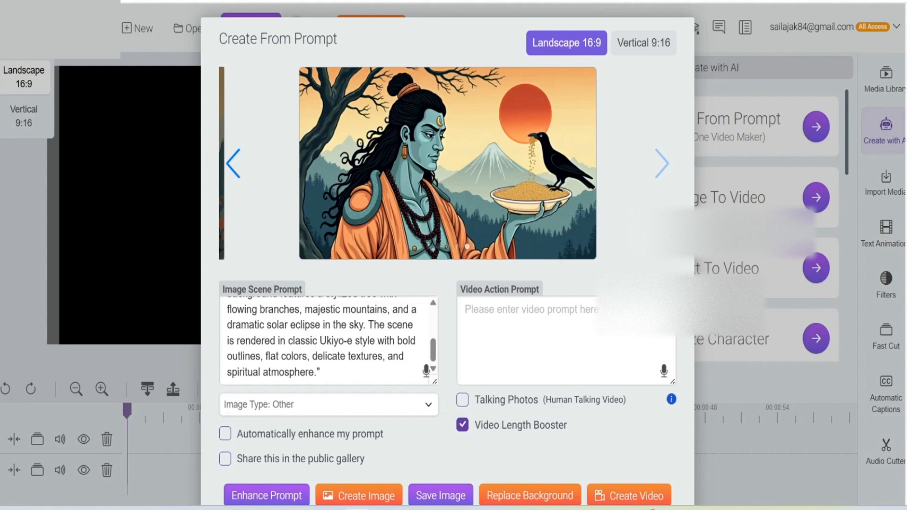
scroll(447, 163, down, 1)
scroll(447, 163, up, 1)
scroll(447, 163, down, 1)
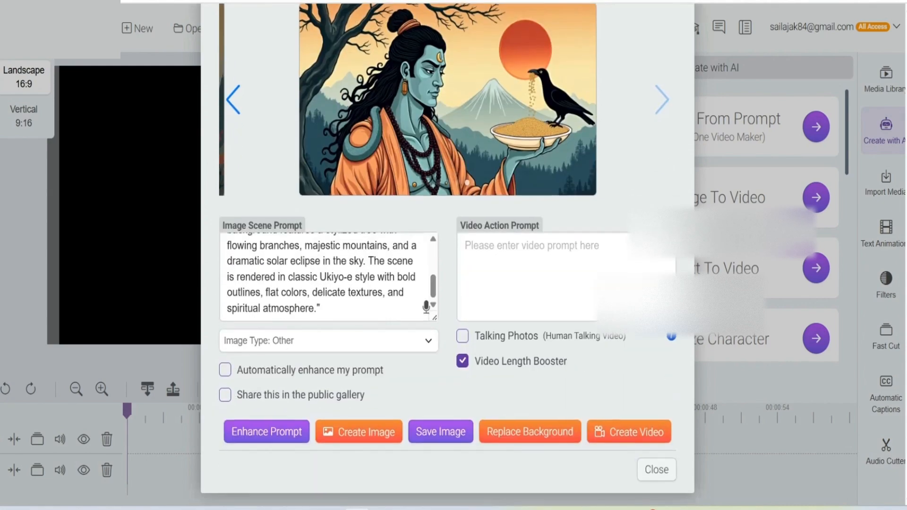
scroll(448, 163, up, 1)
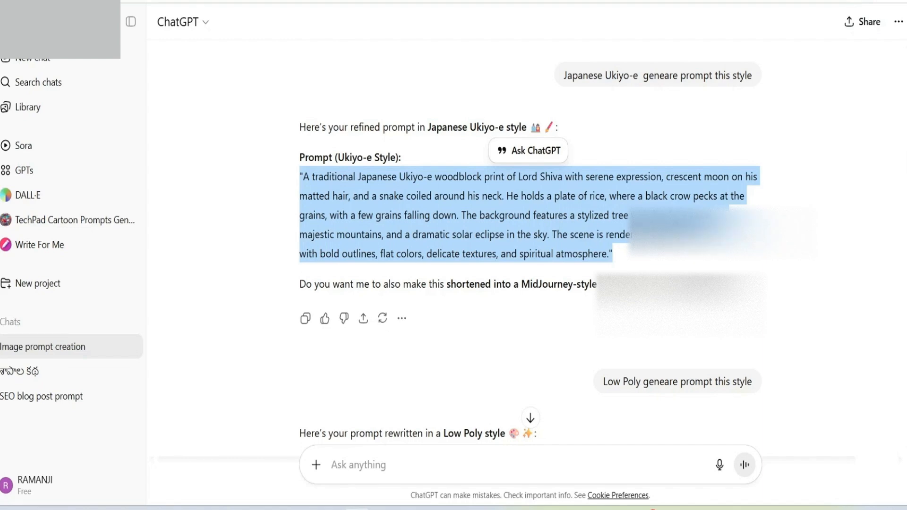
Step: Switch to ChatGPT and copy the full Low Poly version of the Lord Shiva image prompt
scroll(529, 236, down, 4)
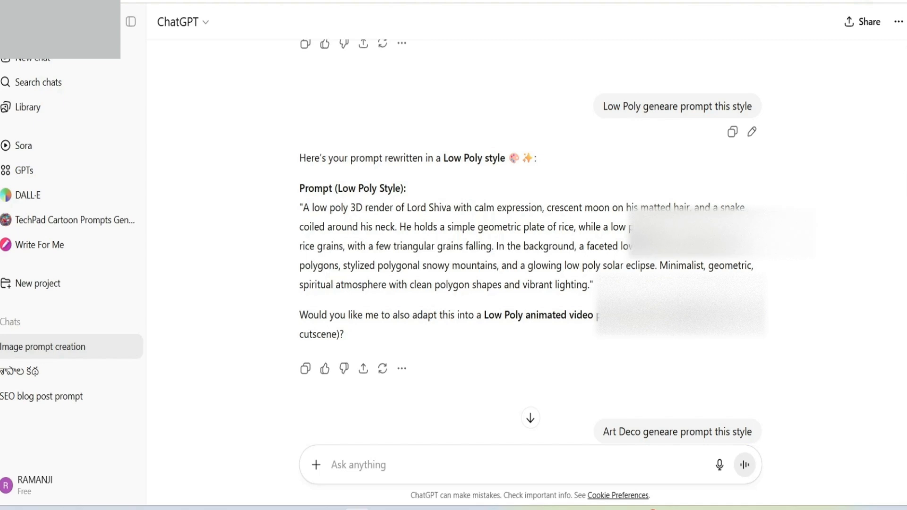
drag(300, 208, 593, 284)
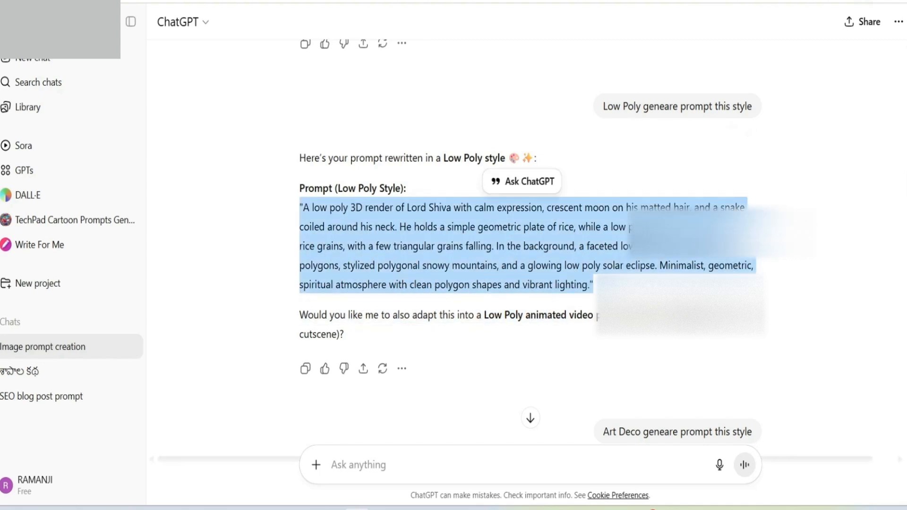
right_click(500, 233)
click(519, 245)
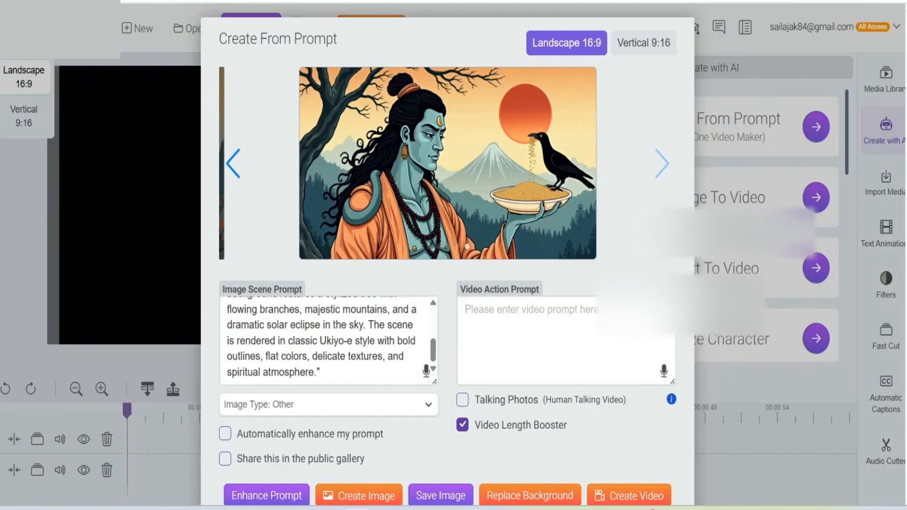
Step: Back in Create From Prompt, replace the Ukiyo-e text in the Image Scene Prompt with the copied low poly prompt
scroll(329, 340, up, 3)
drag(227, 309, 319, 373)
key(BackSpace)
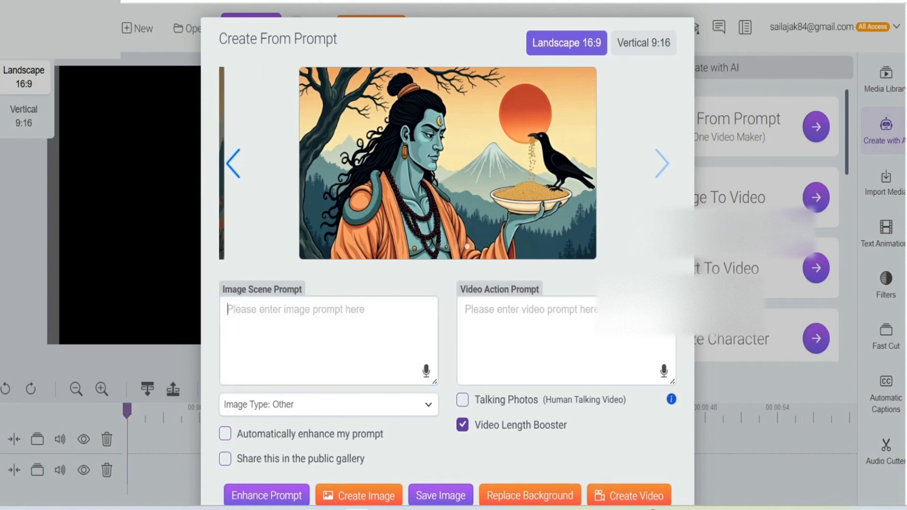
right_click(266, 311)
click(286, 155)
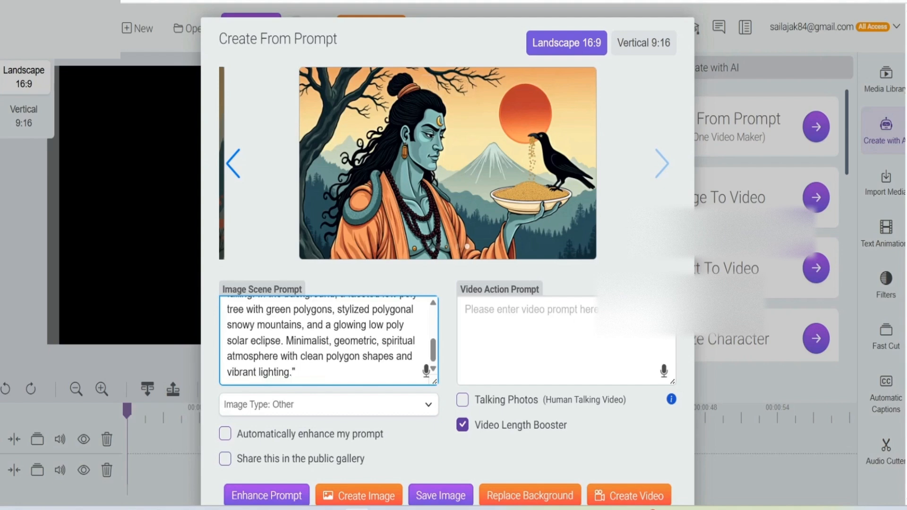
Step: Create an image from the low poly prompt, inspect its enlarged preview and close the preview
click(359, 495)
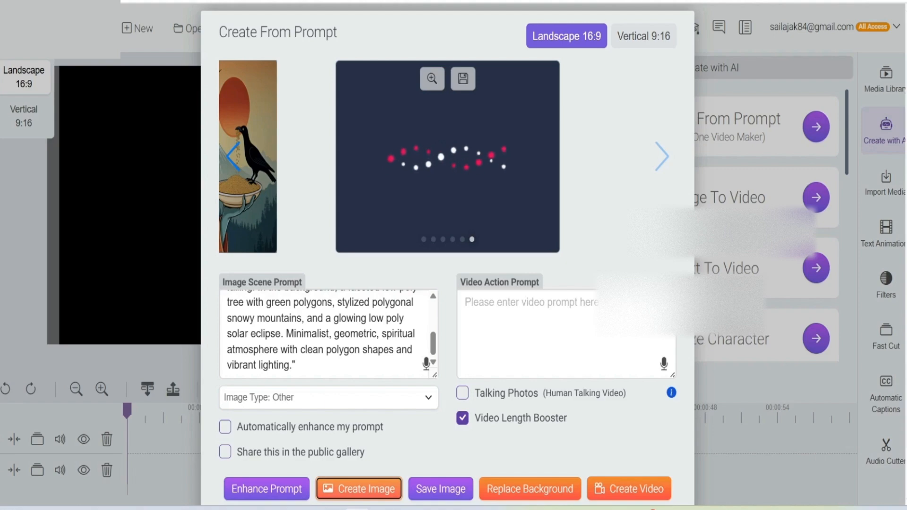
click(432, 79)
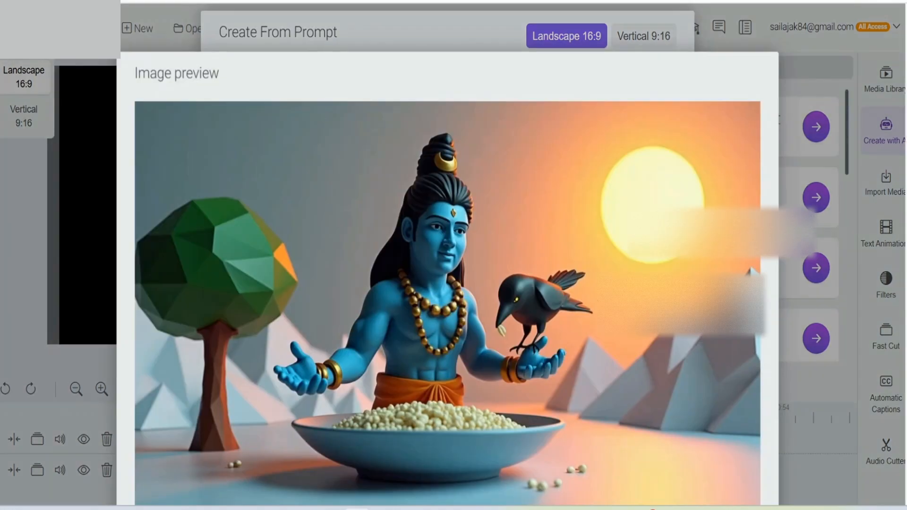
scroll(447, 265, down, 1)
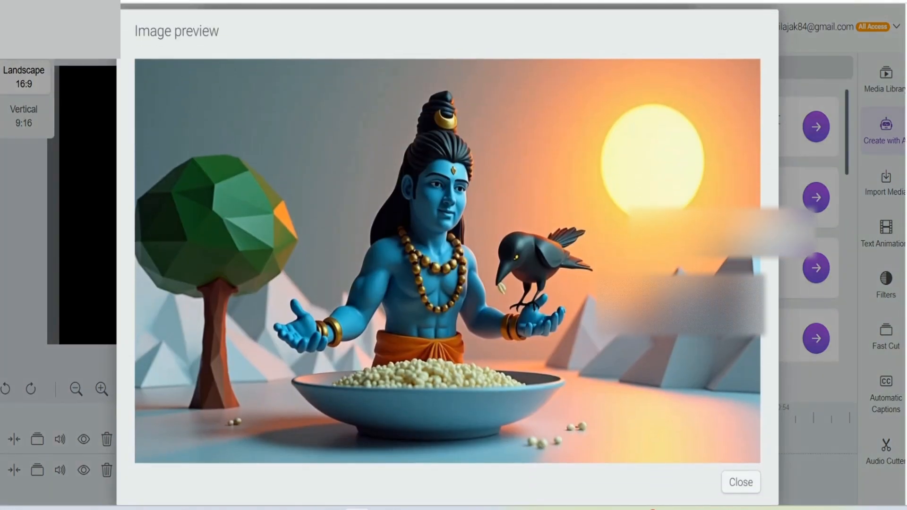
click(741, 482)
Step: Create a second image from the low poly prompt, then view it in the enlarged preview and close that preview
scroll(447, 264, down, 2)
click(358, 430)
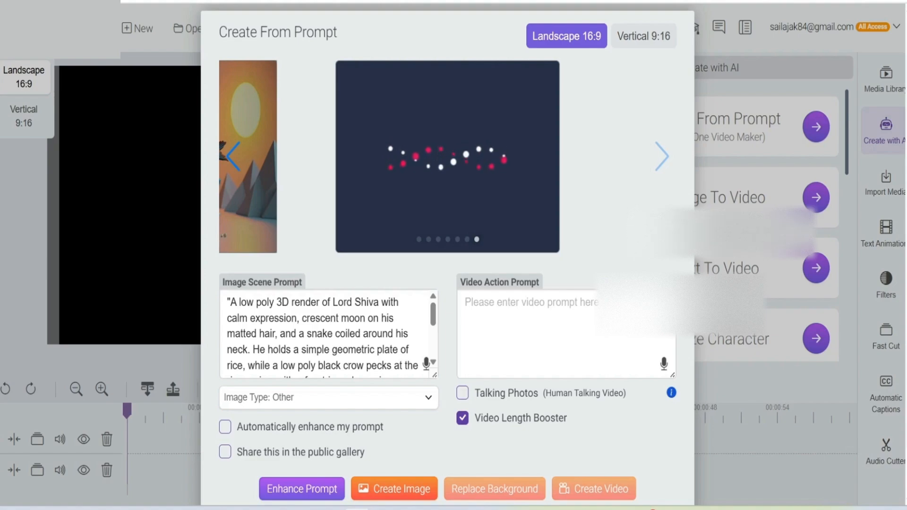
key(ctrl+Tab)
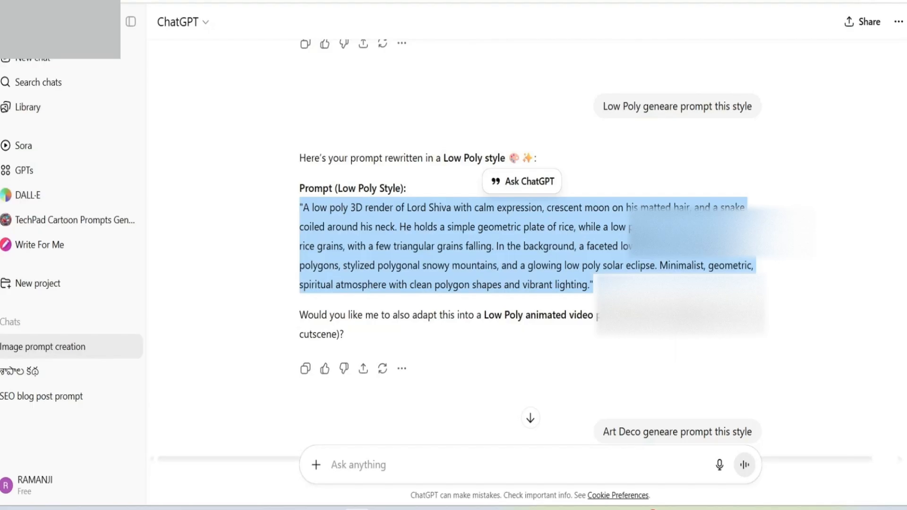
click(680, 307)
key(ctrl+Tab)
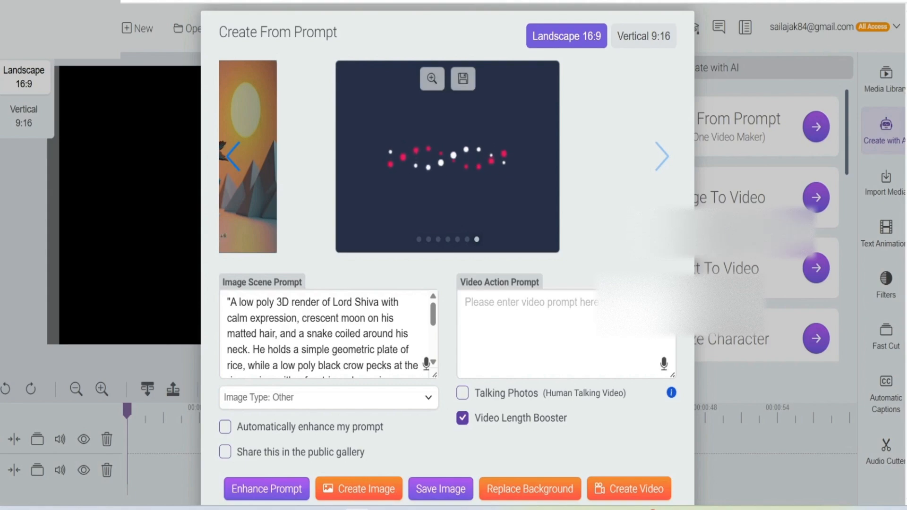
click(431, 78)
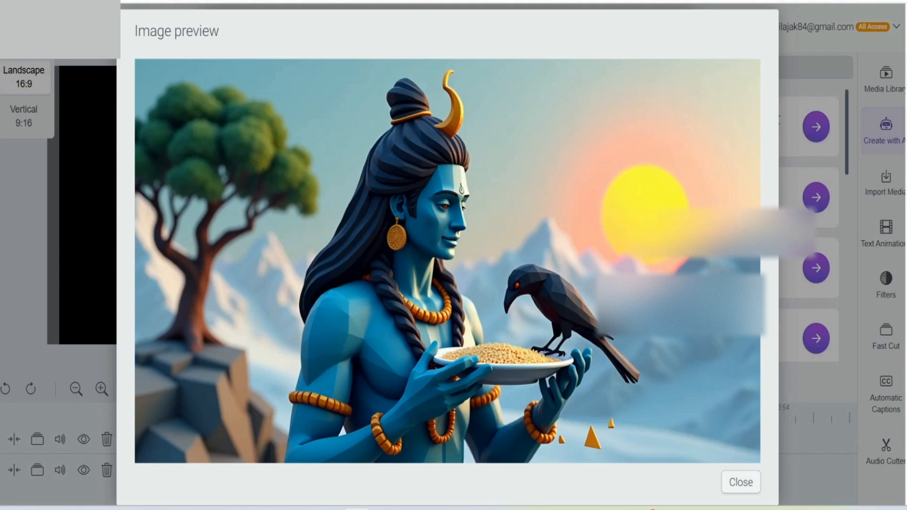
click(740, 482)
Step: Switch to ChatGPT and copy the full Art Deco version of the Lord Shiva image prompt
scroll(328, 340, down, 3)
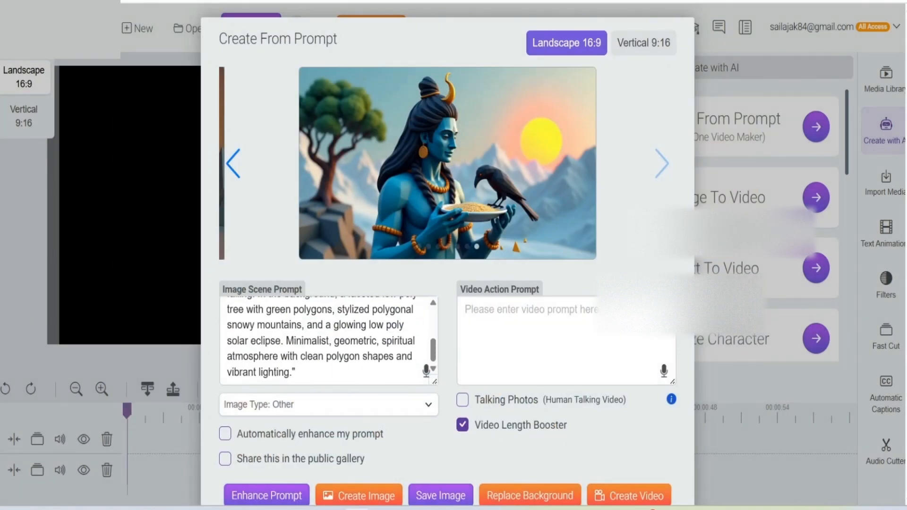
scroll(329, 340, up, 3)
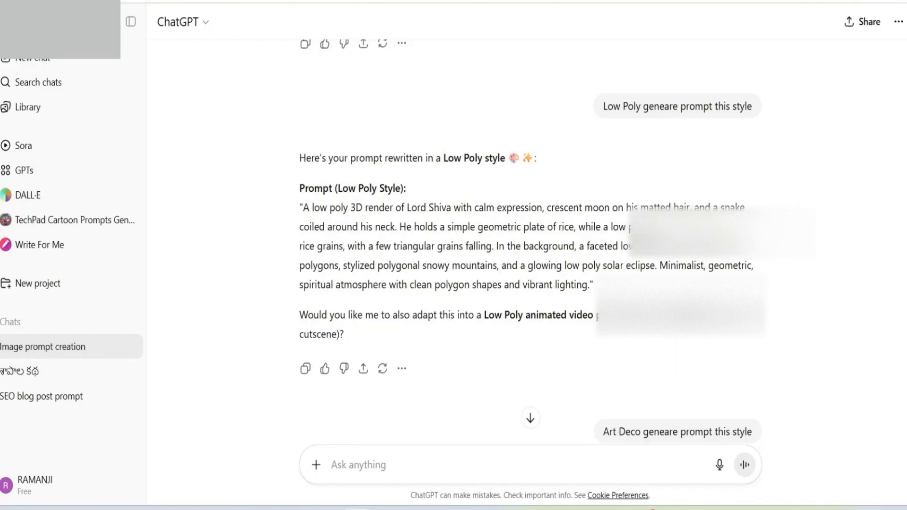
scroll(529, 245, down, 7)
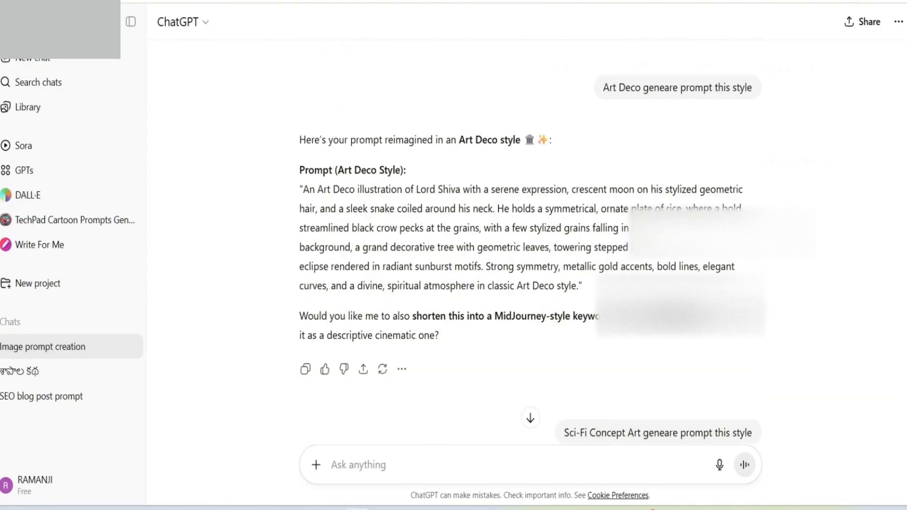
scroll(530, 245, down, 2)
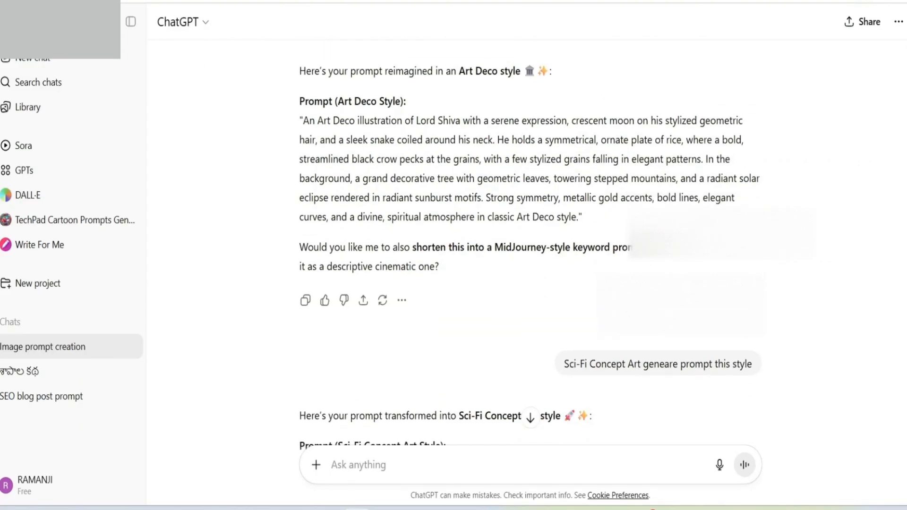
drag(299, 120, 582, 217)
right_click(498, 158)
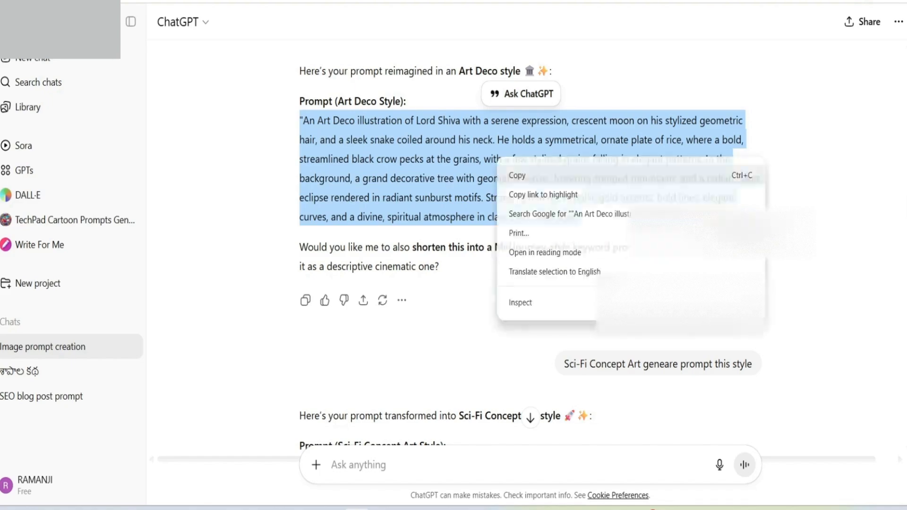
click(517, 175)
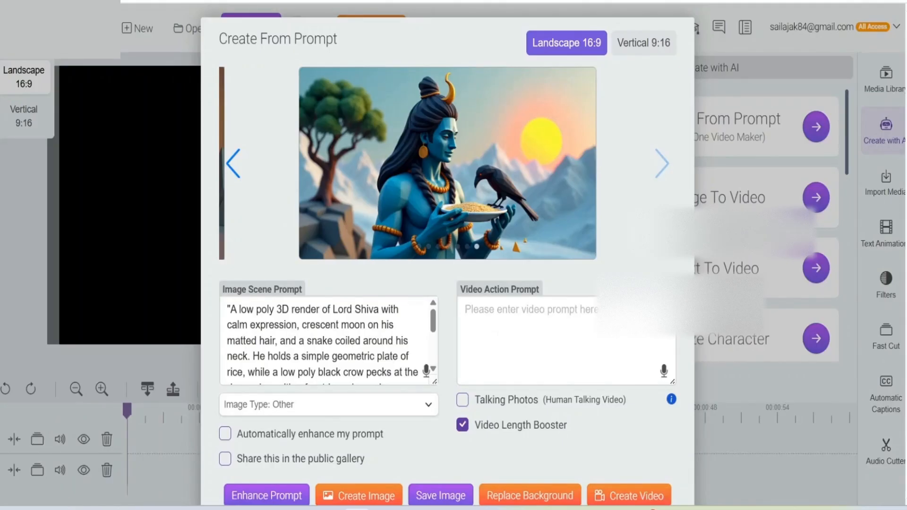
Step: Back in Create From Prompt, replace the low poly text in the Image Scene Prompt with the copied Art Deco prompt, keeping automatic prompt enhancement off
key(ctrl+a)
scroll(329, 340, down, 2)
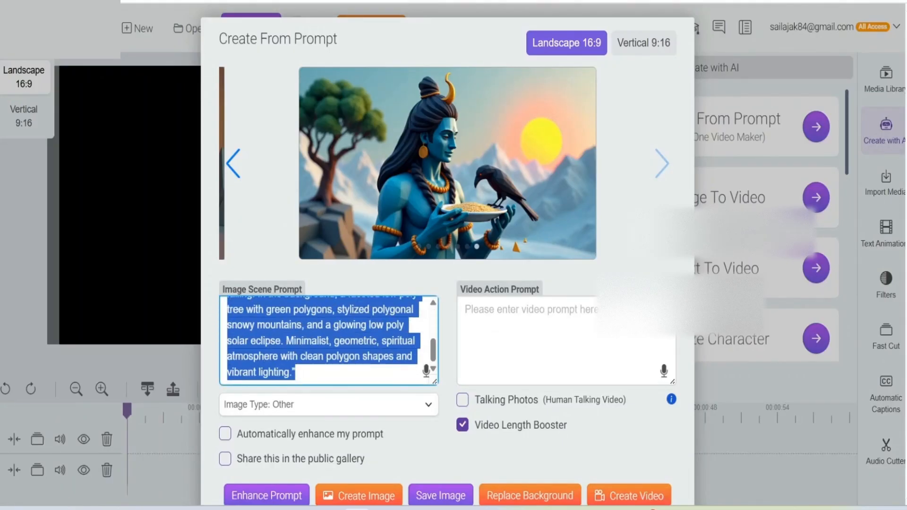
key(BackSpace)
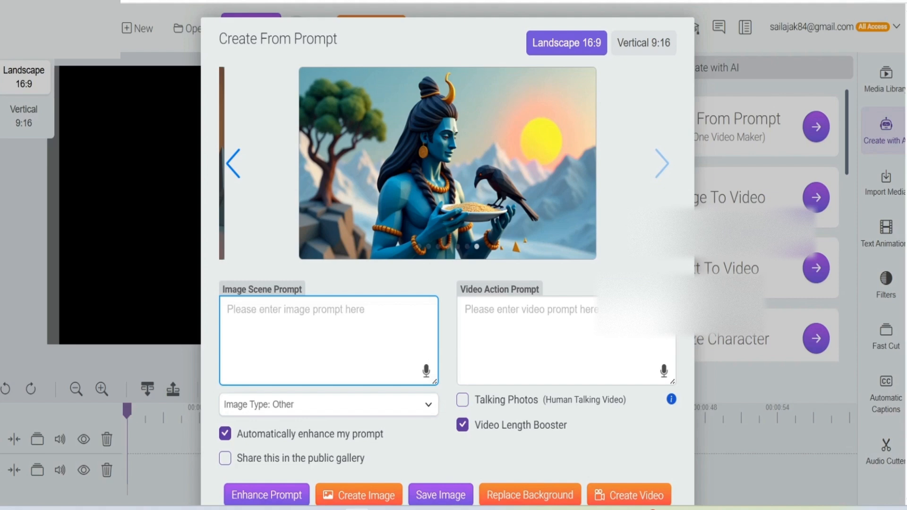
click(225, 433)
click(267, 312)
right_click(267, 312)
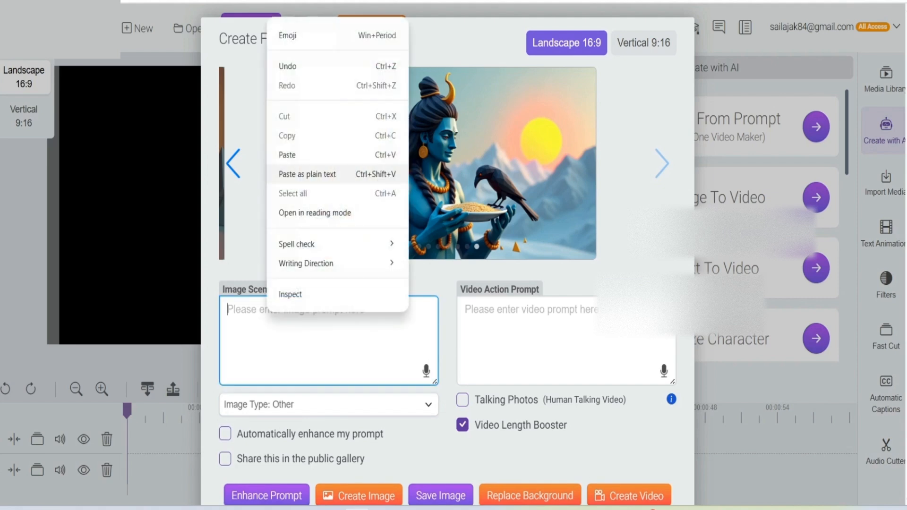
click(307, 173)
Step: Create an image from the Art Deco prompt, inspect its enlarged preview and close the preview
scroll(447, 255, down, 2)
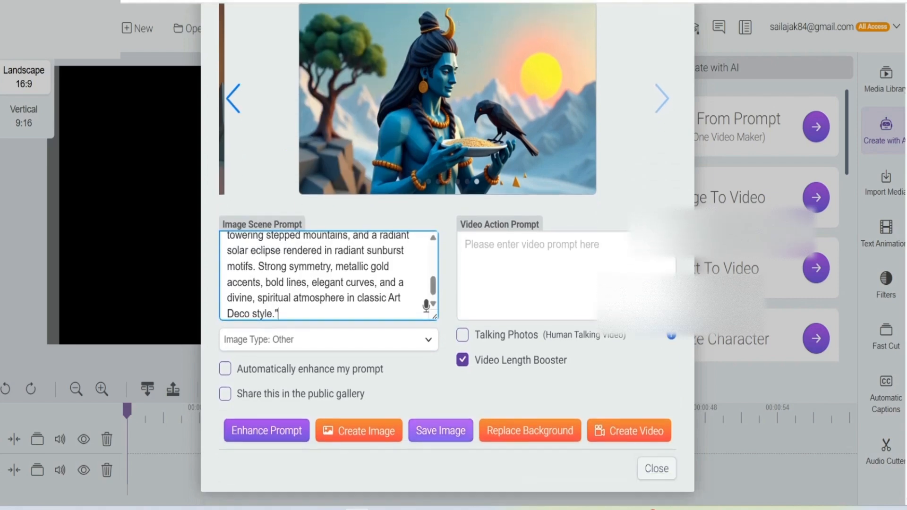
click(360, 430)
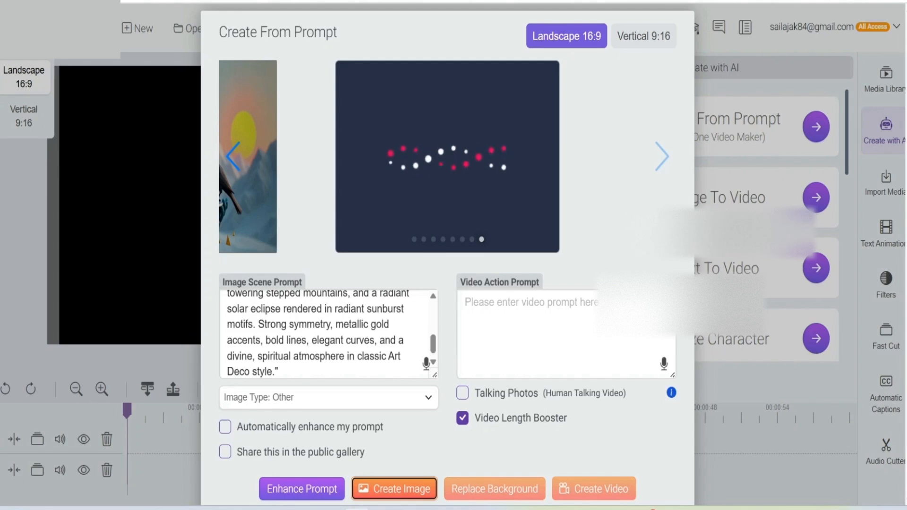
scroll(447, 265, down, 2)
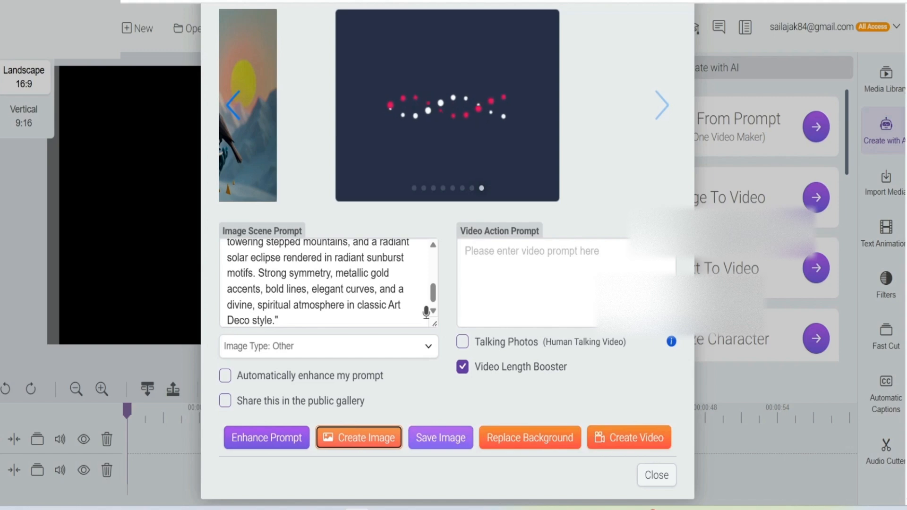
scroll(447, 255, up, 1)
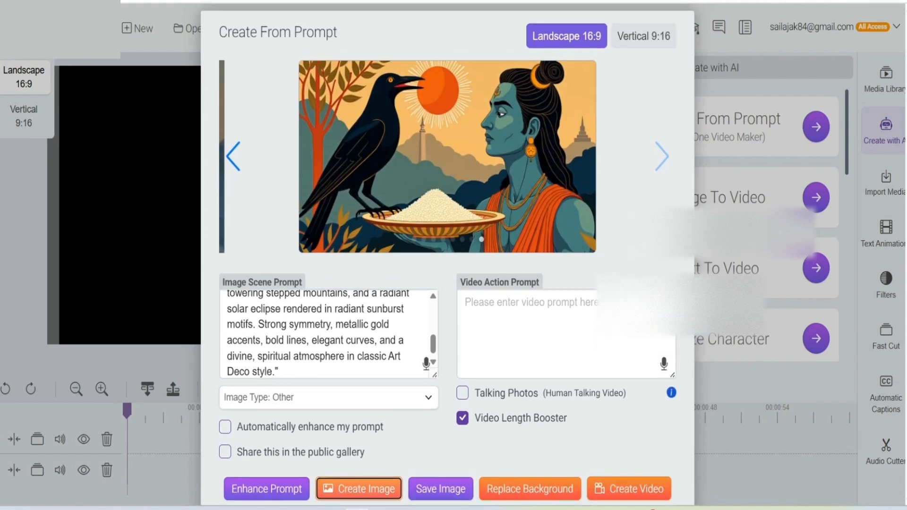
scroll(326, 333, up, 4)
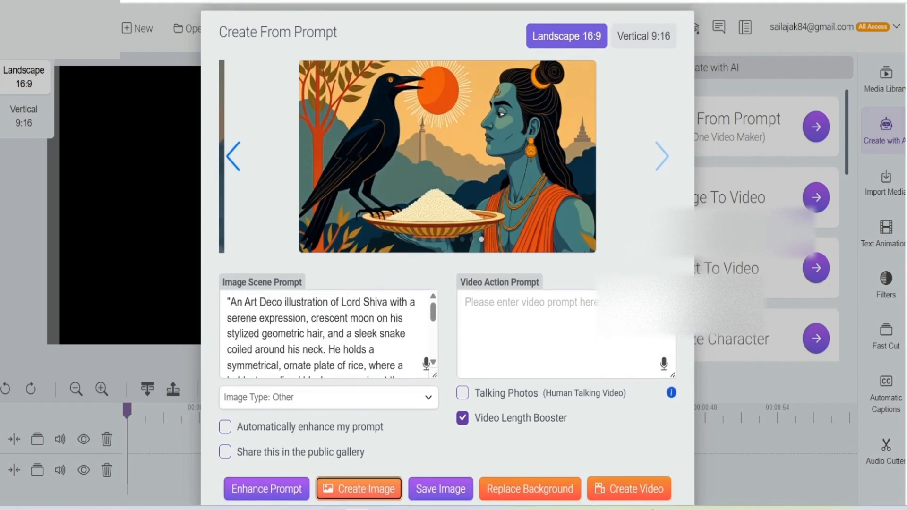
click(432, 78)
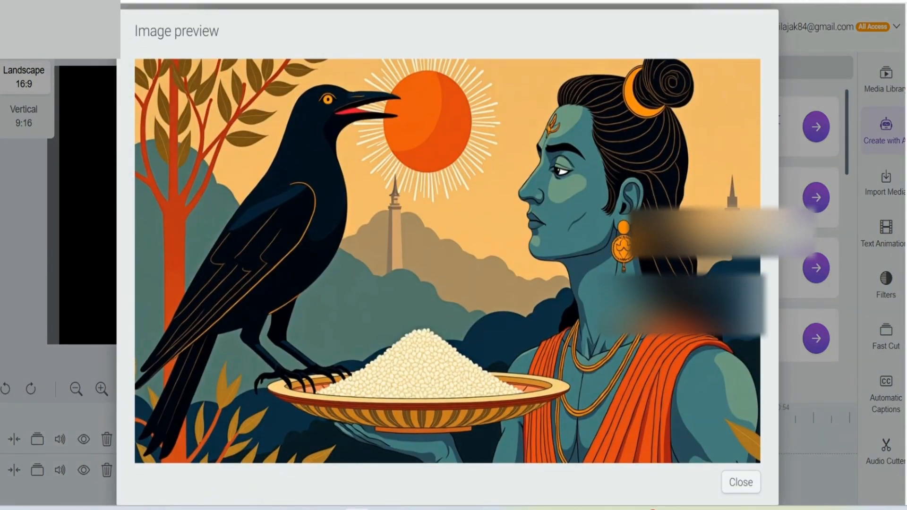
click(740, 481)
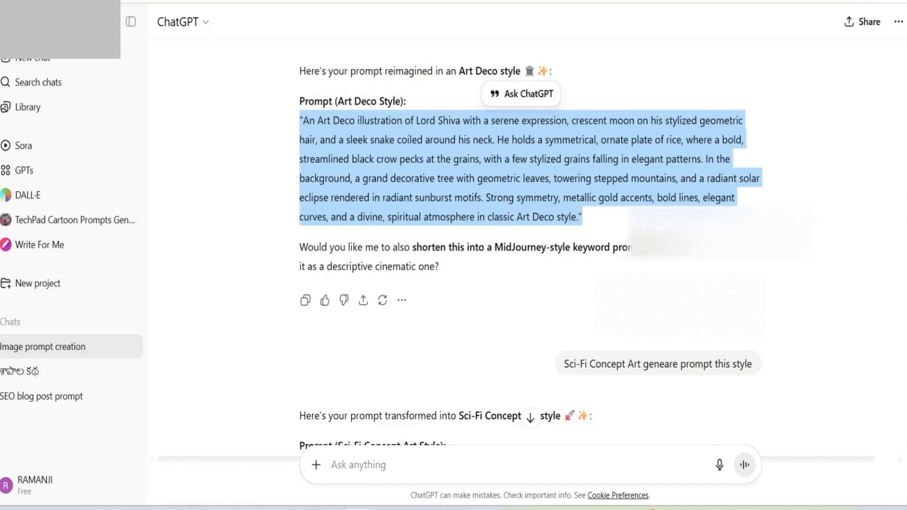
Step: Switch to ChatGPT and copy the Sci-Fi Concept Art prompt from its beginning through "Ultra-detailed sci-fi environ"
scroll(529, 236, down, 6)
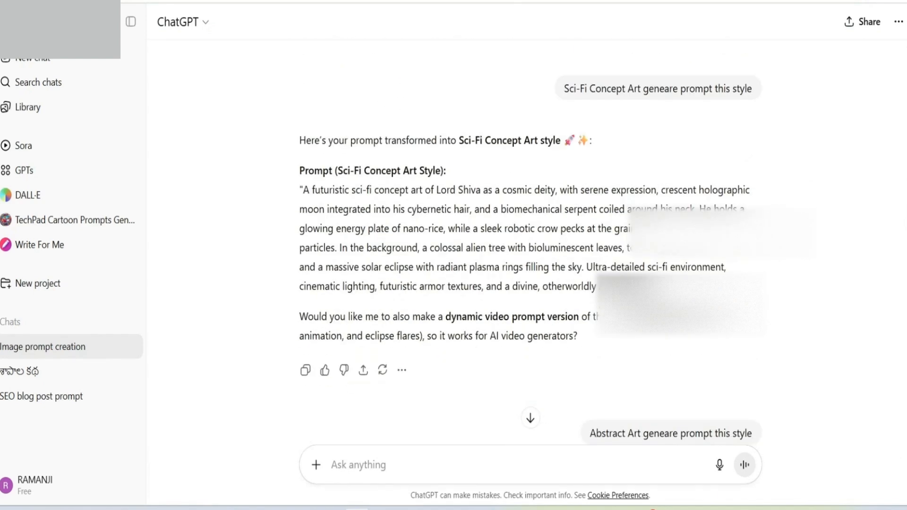
drag(299, 189, 702, 266)
right_click(535, 244)
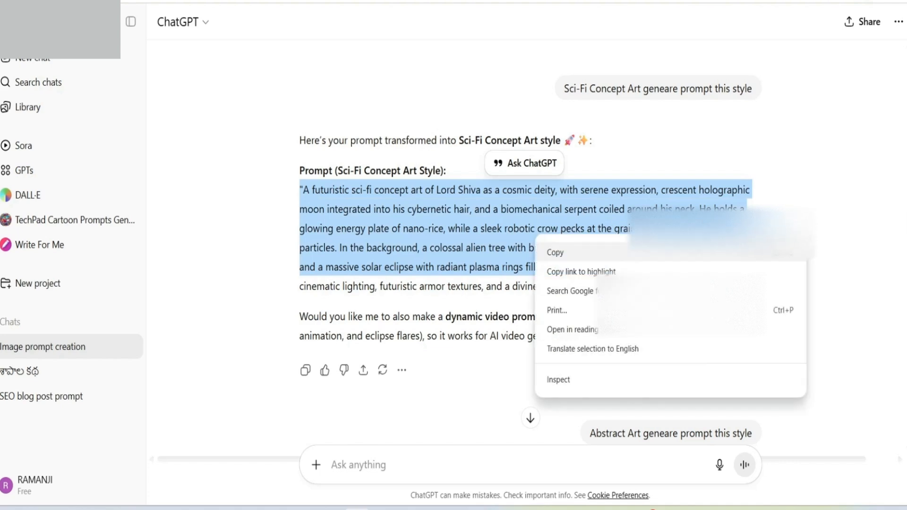
click(556, 253)
click(557, 255)
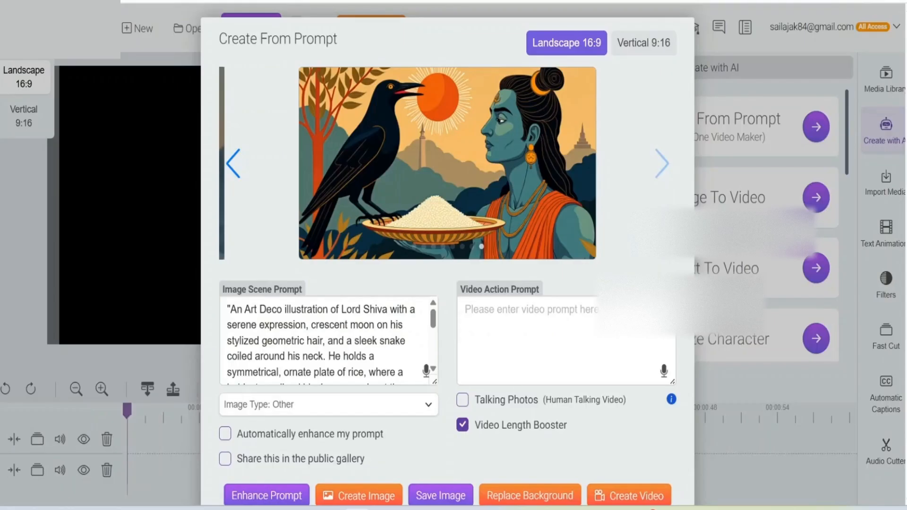
Step: Back in Create From Prompt, replace the Art Deco text in the Image Scene Prompt with the copied sci-fi prompt, with automatic enhancement turned off
key(ctrl+a)
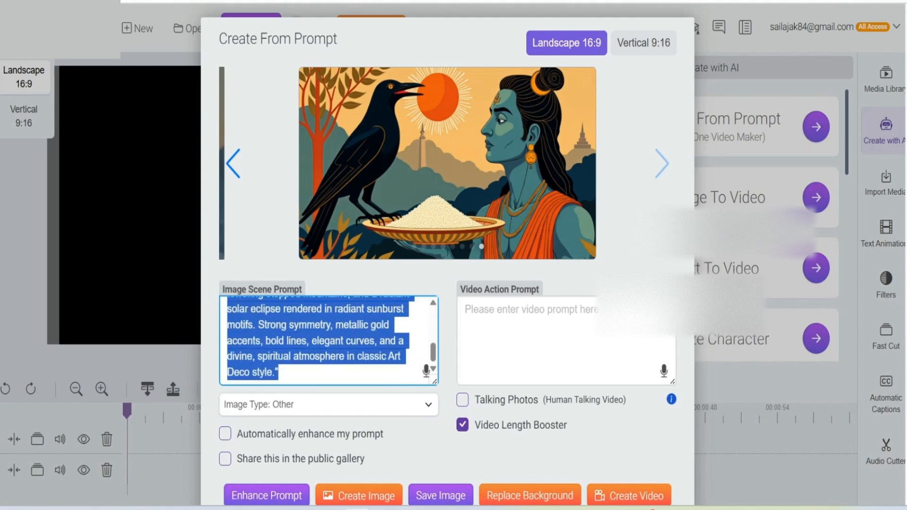
key(BackSpace)
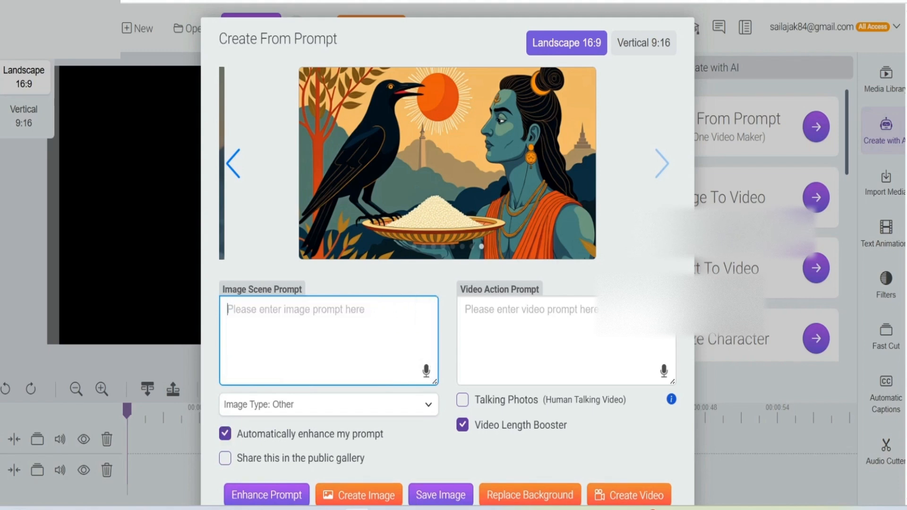
click(225, 433)
right_click(255, 312)
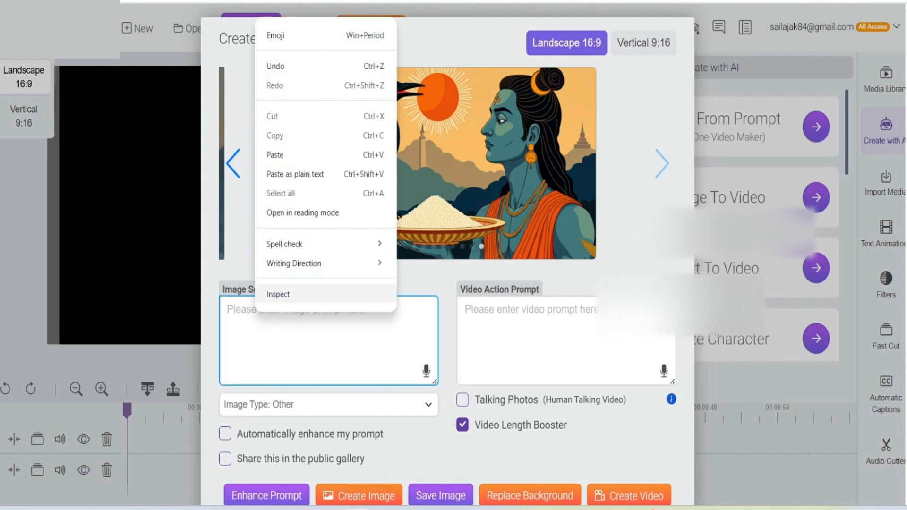
click(274, 155)
Step: Create an image from the sci-fi concept art prompt, view it in the enlarged preview and close that preview
scroll(359, 449, down, 2)
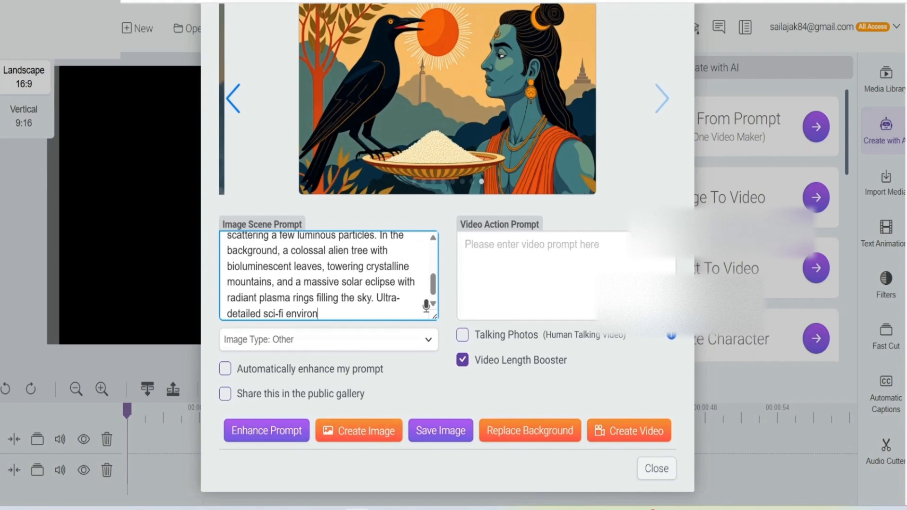
click(359, 430)
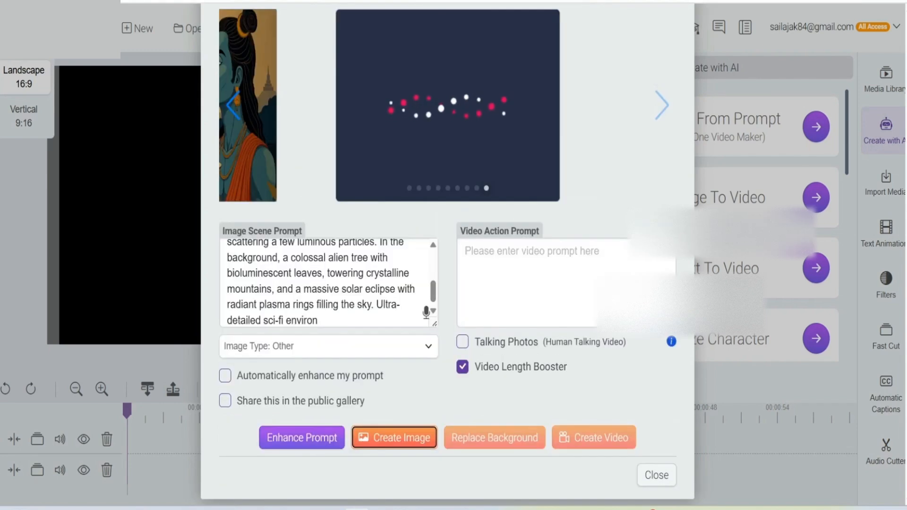
click(544, 282)
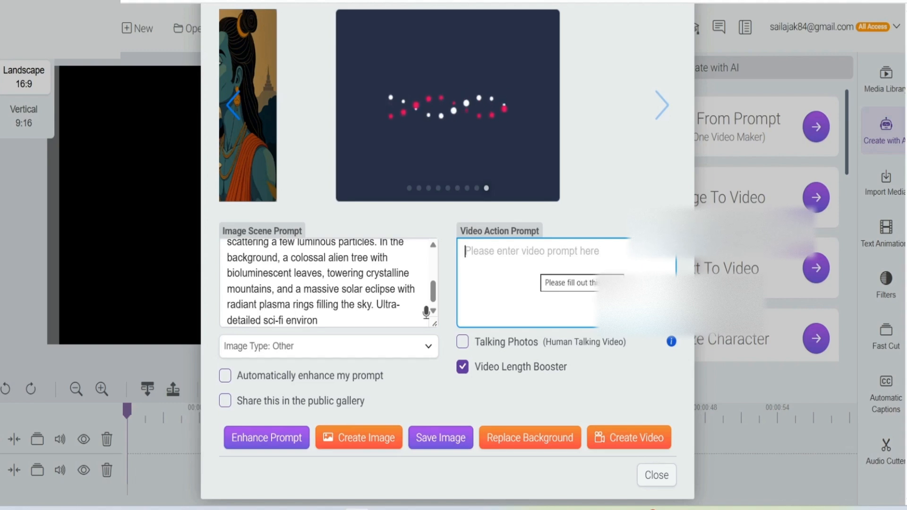
scroll(447, 255, up, 2)
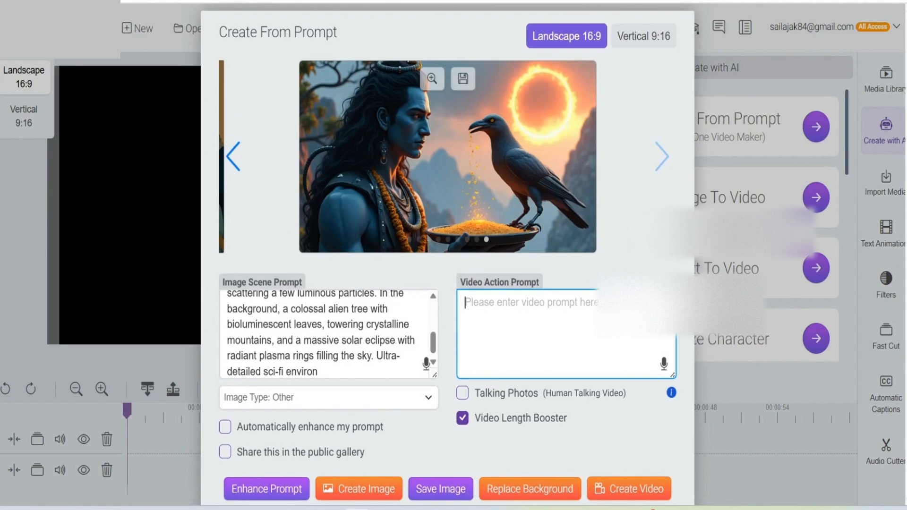
scroll(329, 333, up, 3)
mouse_move(448, 156)
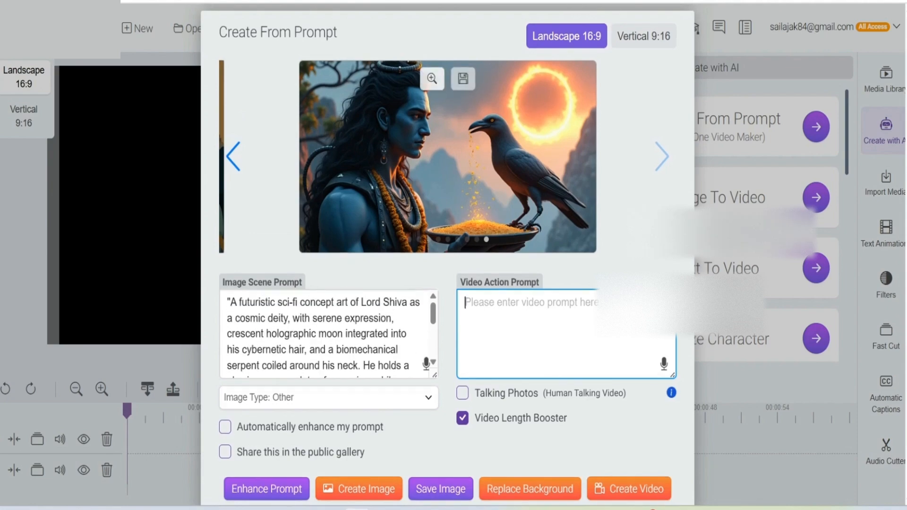
click(432, 79)
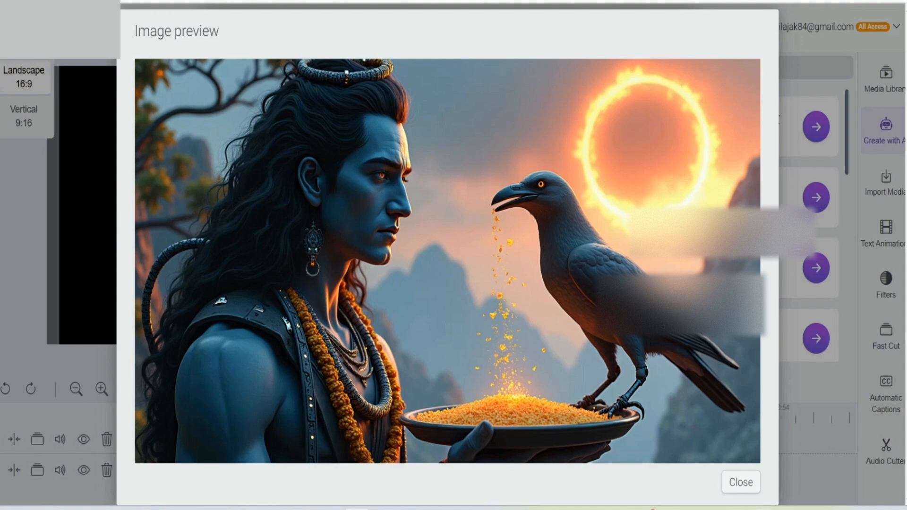
click(740, 482)
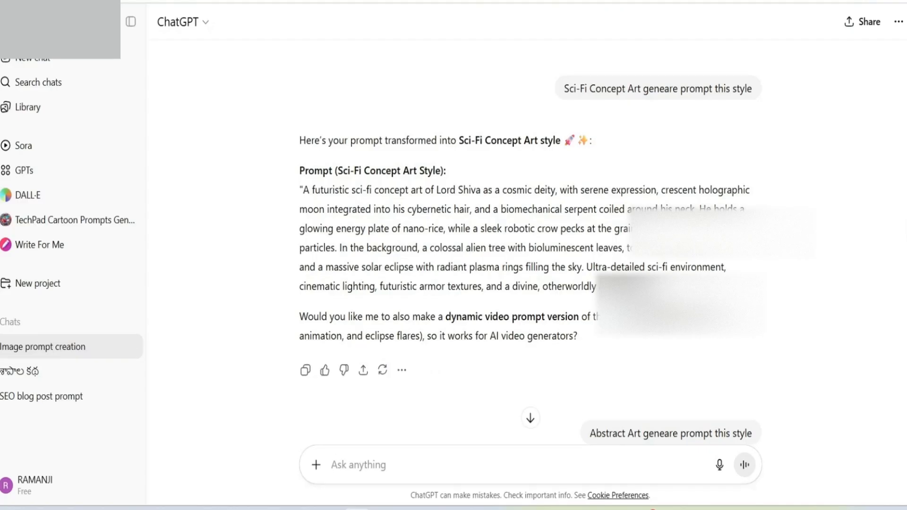
Step: Switch to ChatGPT and copy the full Abstract Art version of the Lord Shiva image prompt
scroll(530, 244, down, 7)
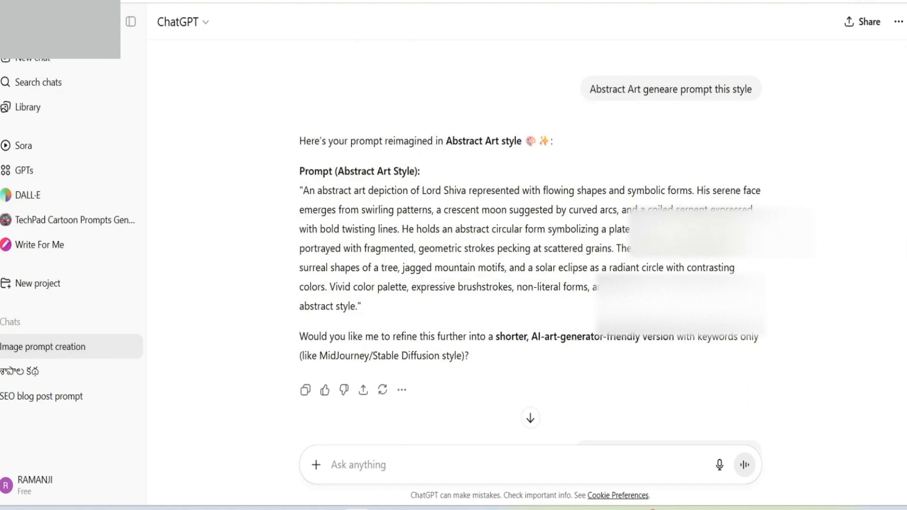
drag(300, 190, 362, 307)
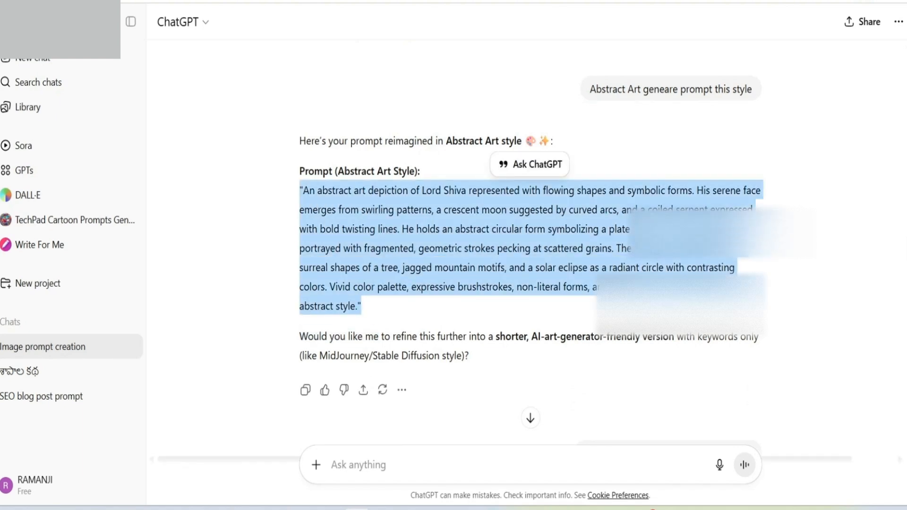
right_click(557, 262)
click(577, 277)
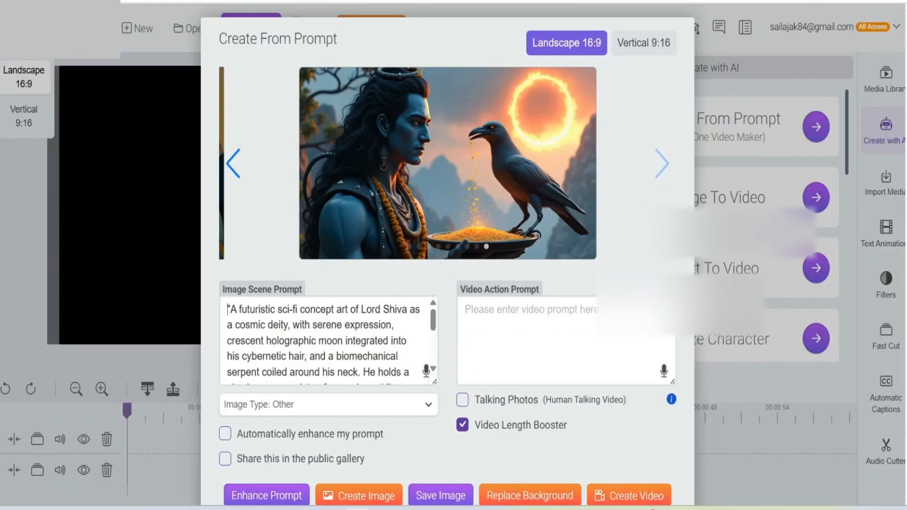
Step: Back in Create From Prompt, replace the sci-fi text with the copied abstract art prompt and turn off automatic prompt enhancement
key(ctrl+a)
key(BackSpace)
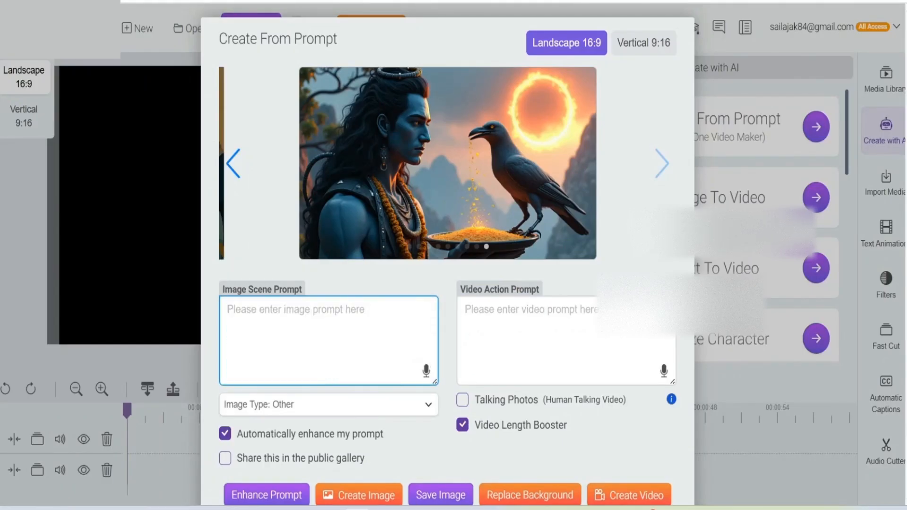
click(225, 433)
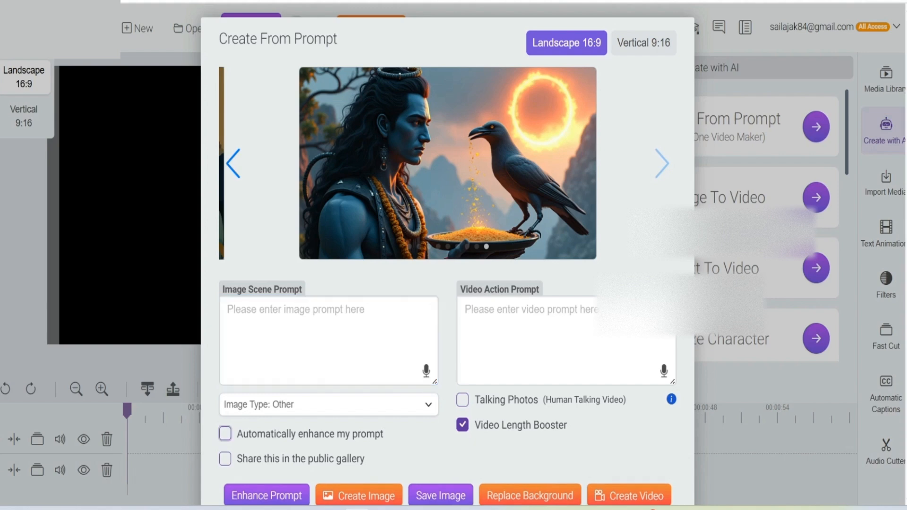
click(248, 318)
right_click(248, 317)
click(268, 159)
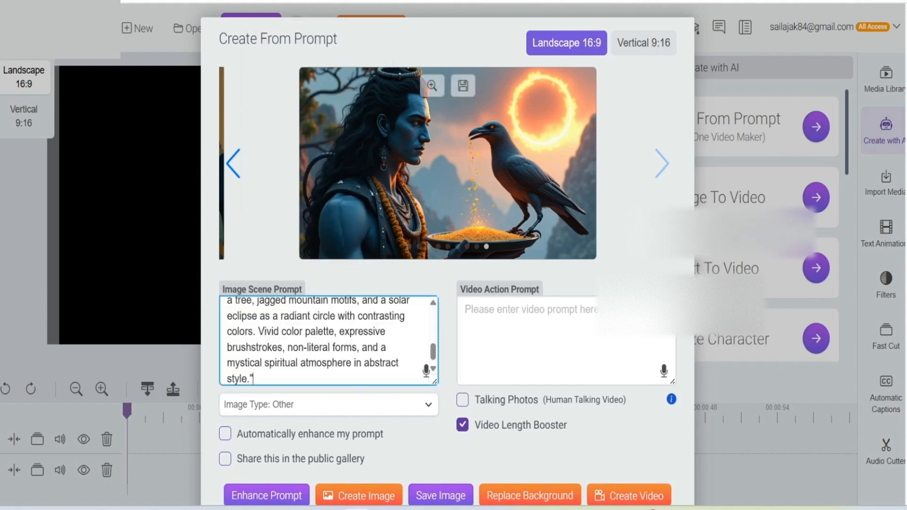
Step: Create an image from the abstract art prompt, view it in the enlarged preview and close that preview
scroll(359, 330, down, 2)
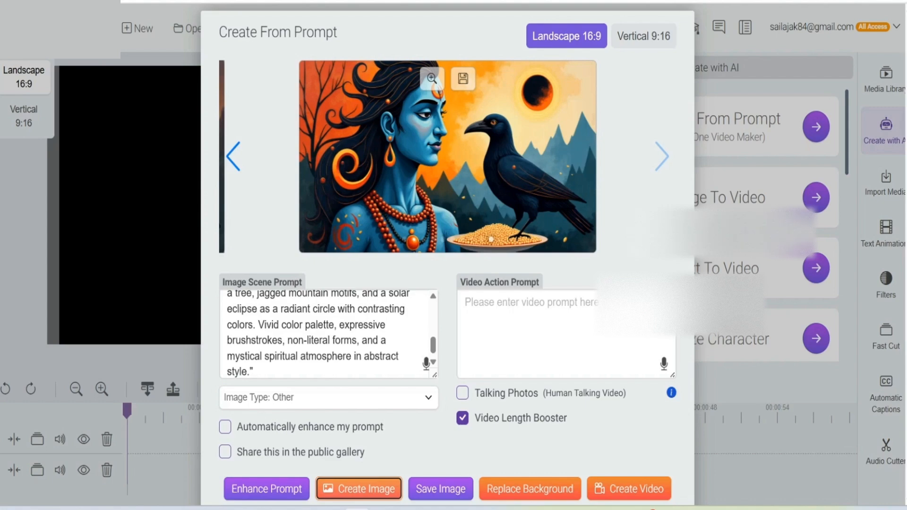
click(432, 78)
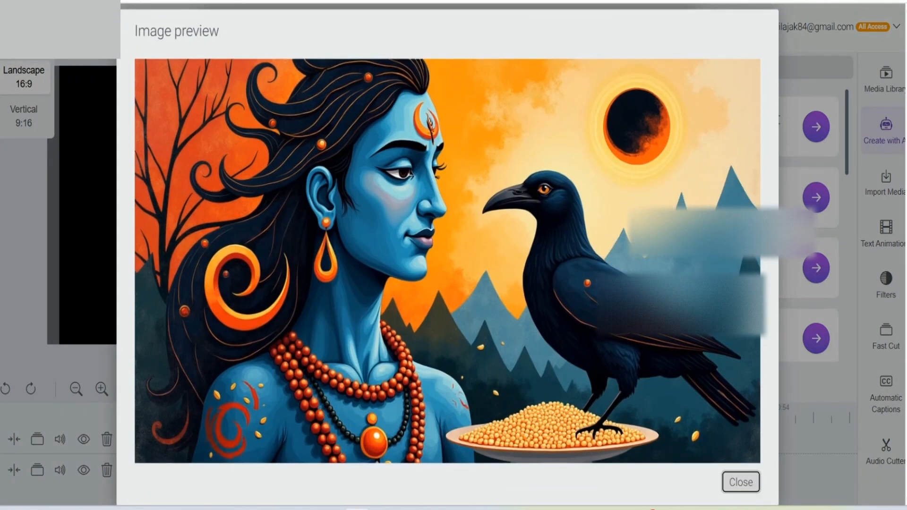
click(740, 482)
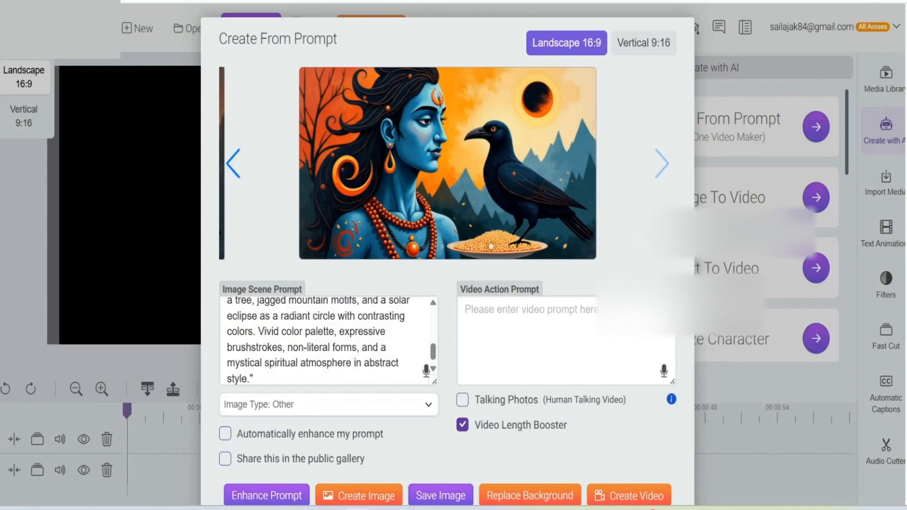
Step: Switch to ChatGPT and copy the full Cartoon Style version of the Lord Shiva image prompt
click(565, 331)
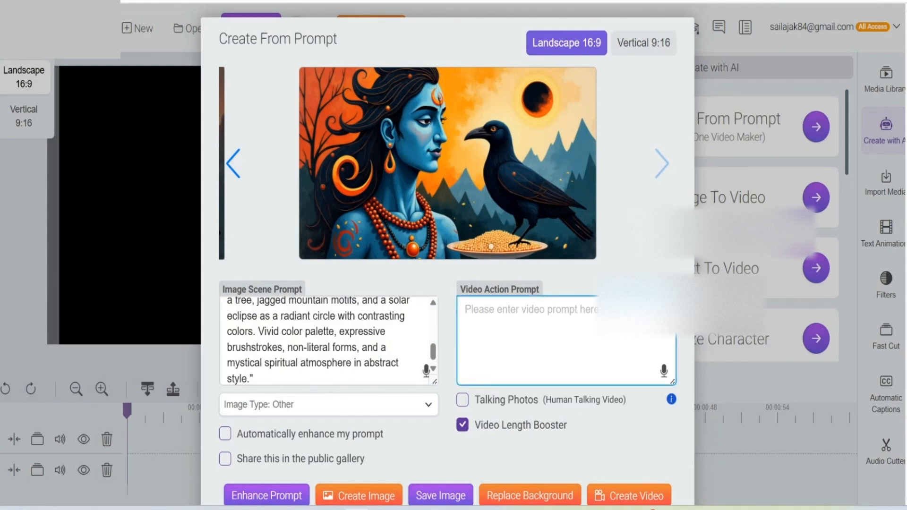
scroll(565, 330, down, 2)
scroll(565, 331, up, 2)
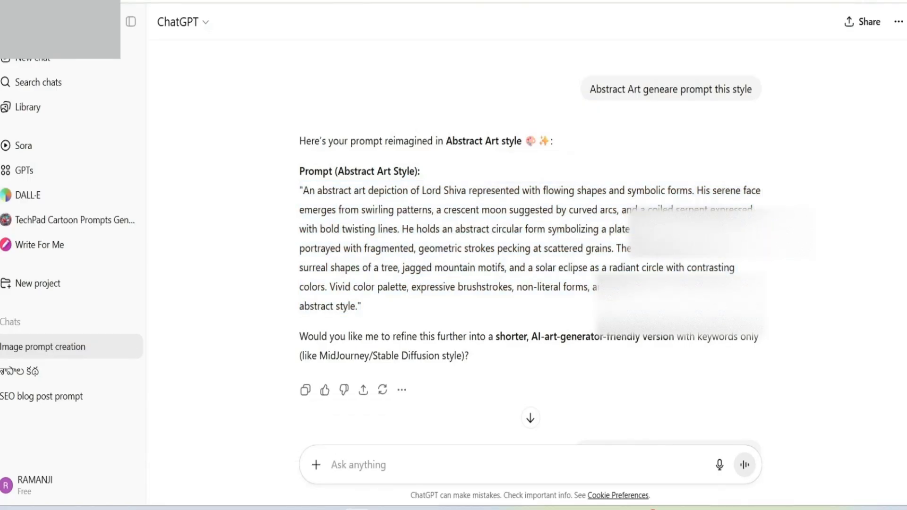
scroll(529, 237, down, 4)
scroll(529, 236, down, 3)
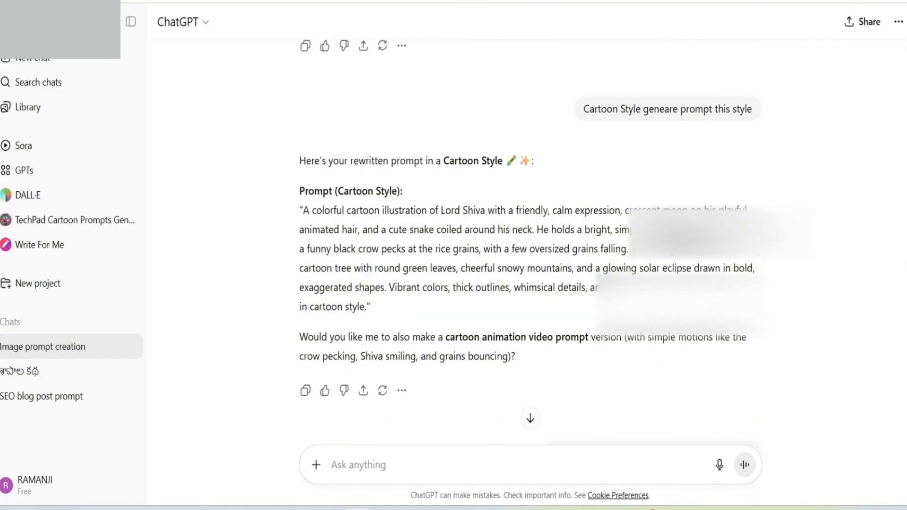
scroll(529, 236, down, 2)
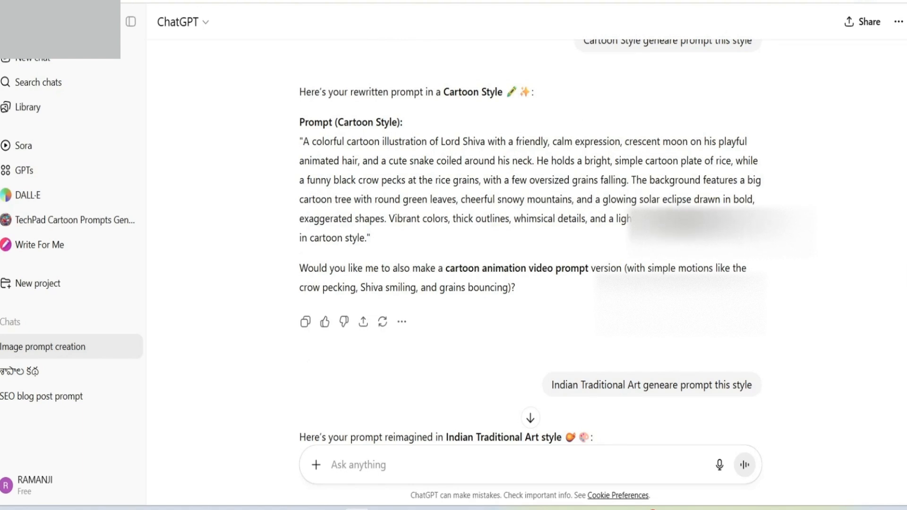
drag(299, 142, 371, 238)
right_click(409, 180)
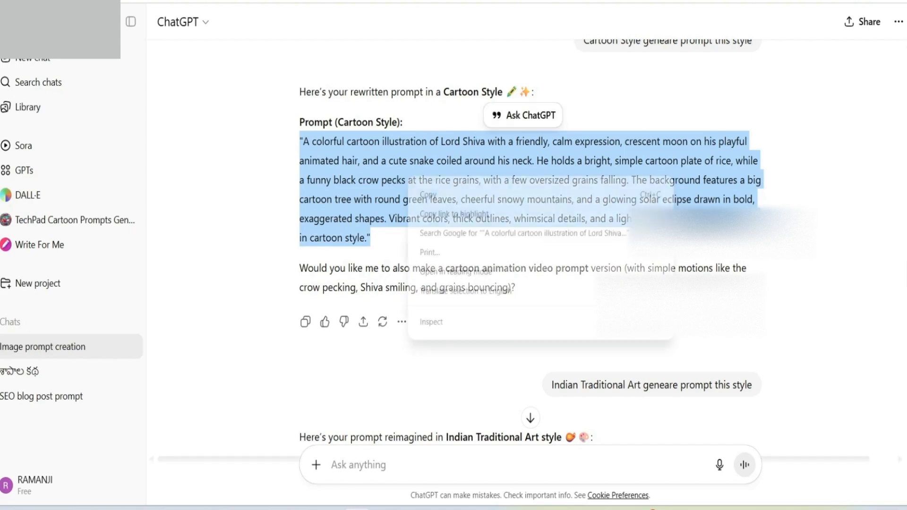
click(429, 194)
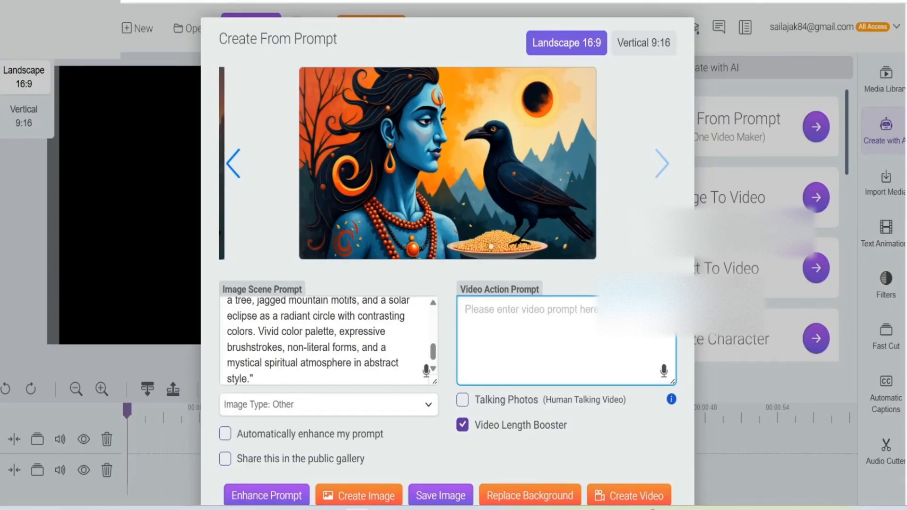
Step: Back in Create From Prompt, replace the abstract art text in the Image Scene Prompt with the copied cartoon prompt and turn off automatic enhancement
scroll(328, 341, up, 4)
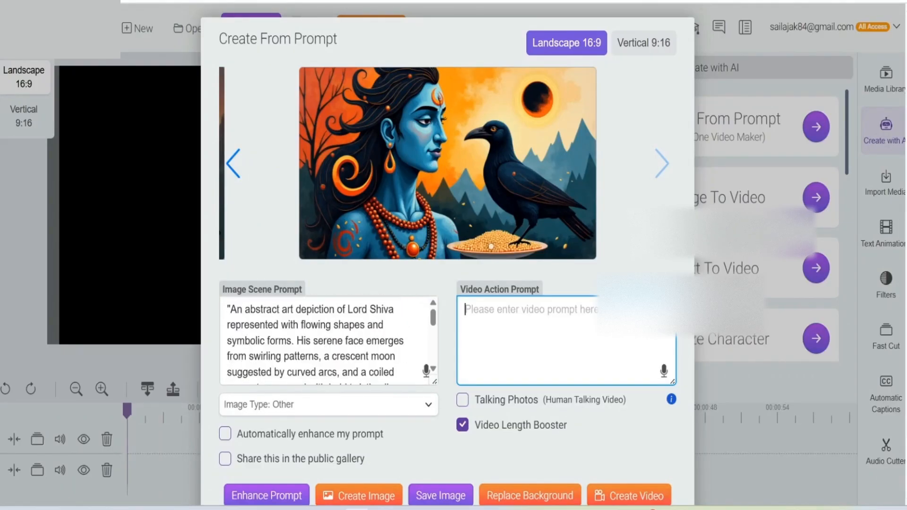
drag(231, 309, 378, 383)
key(BackSpace)
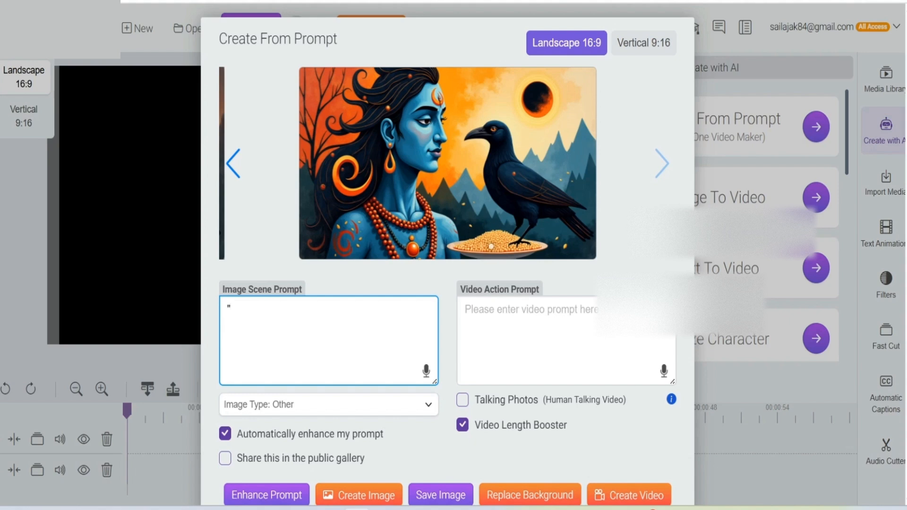
click(226, 433)
click(283, 330)
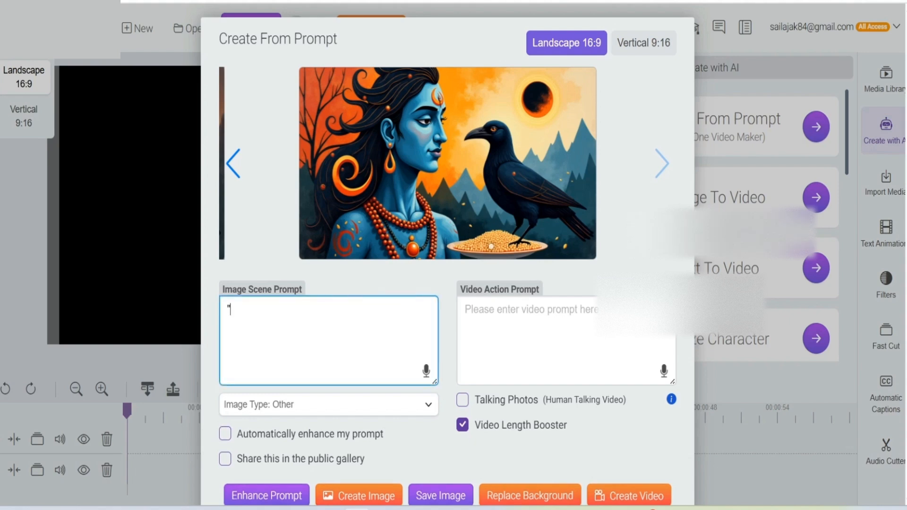
key(BackSpace)
click(225, 434)
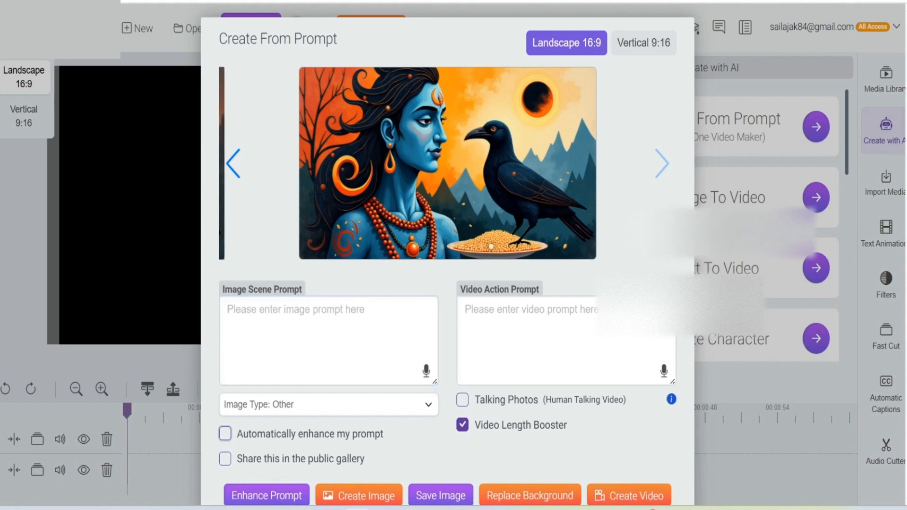
right_click(256, 321)
click(307, 163)
Step: Create an image from the cartoon prompt with image type Other, and check it in the enlarged preview before closing the preview
scroll(448, 254, down, 2)
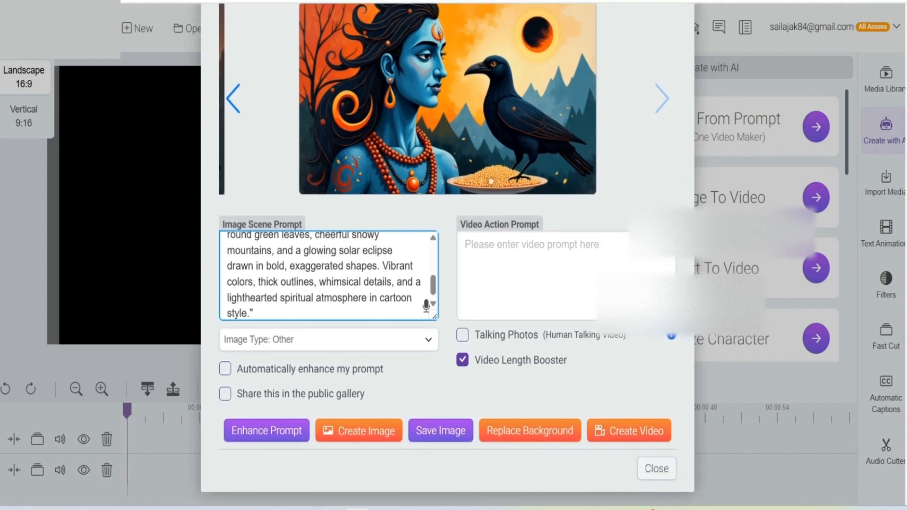
click(358, 431)
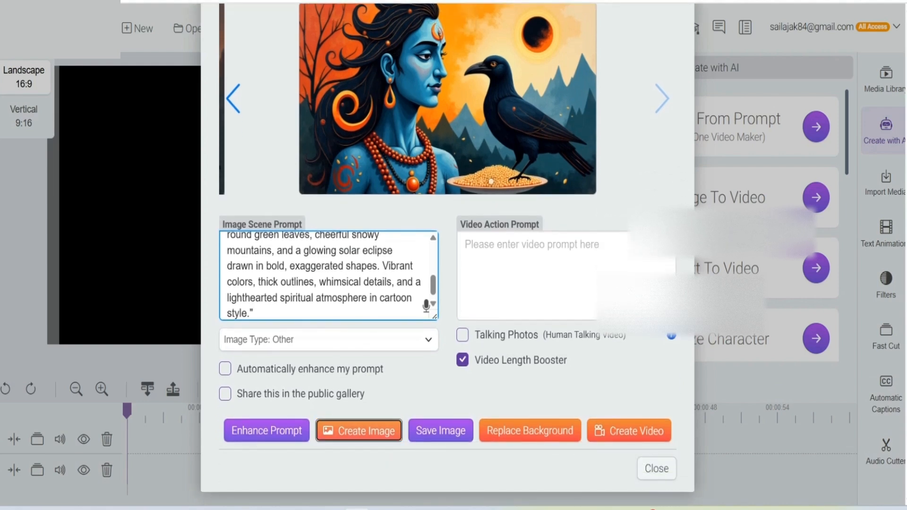
click(328, 347)
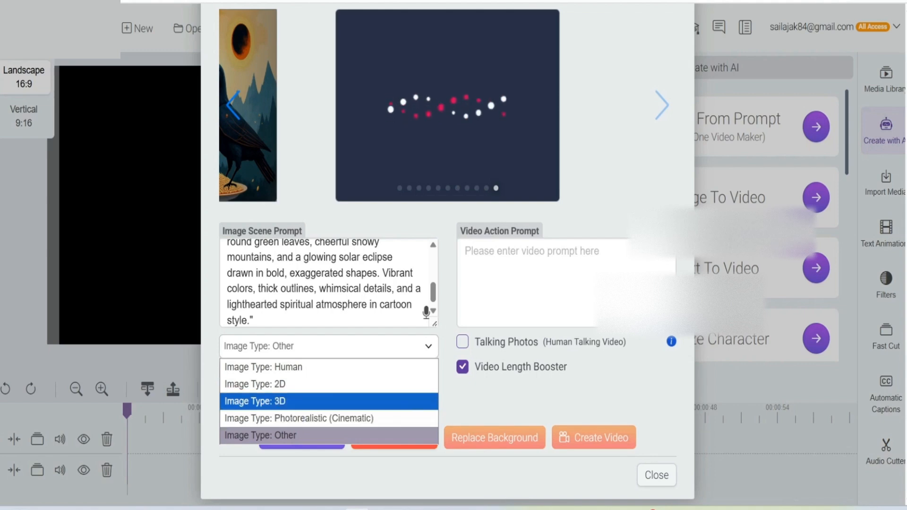
click(303, 436)
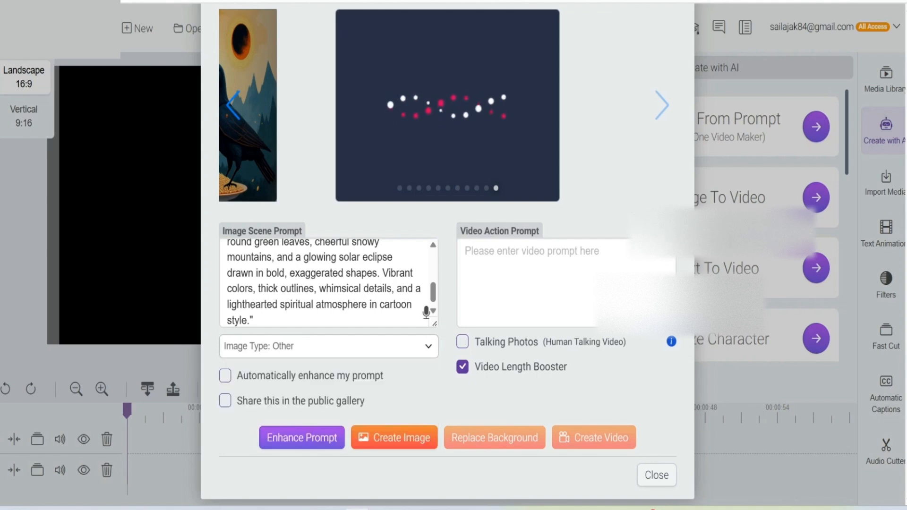
scroll(326, 285, up, 3)
scroll(325, 283, up, 2)
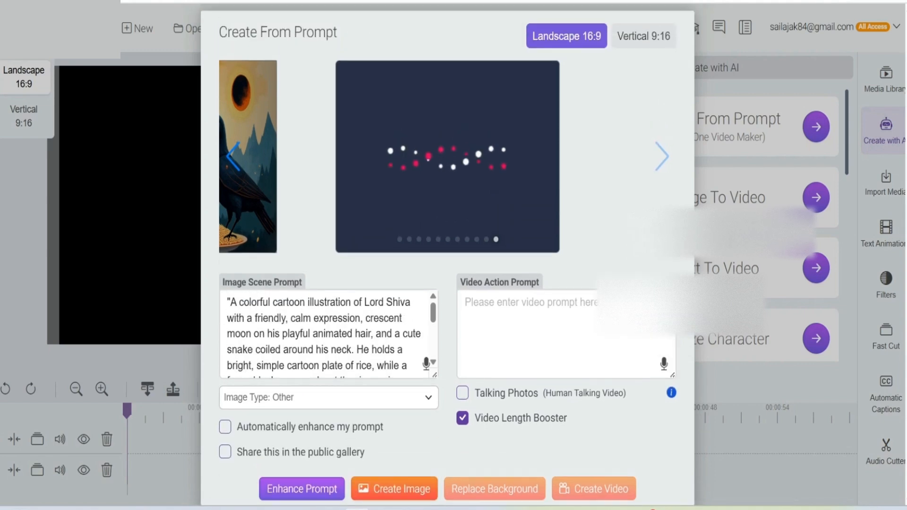
scroll(326, 330, down, 5)
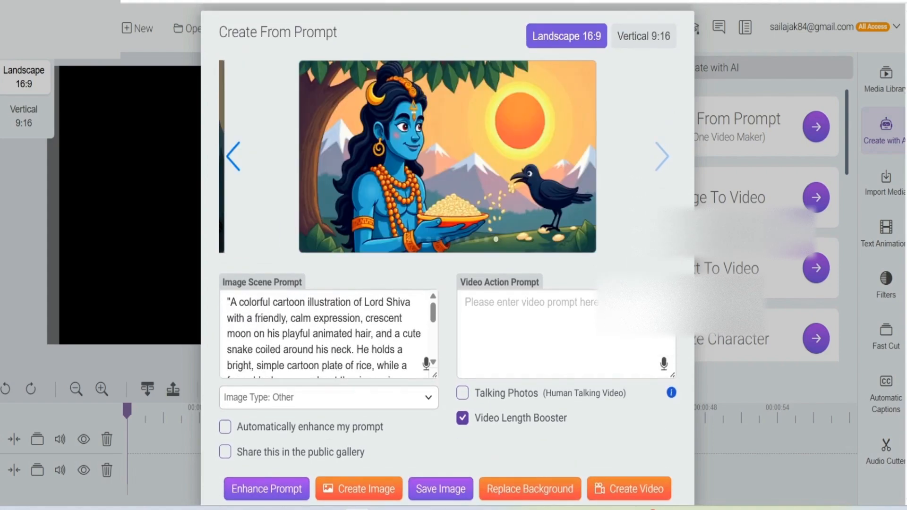
click(432, 79)
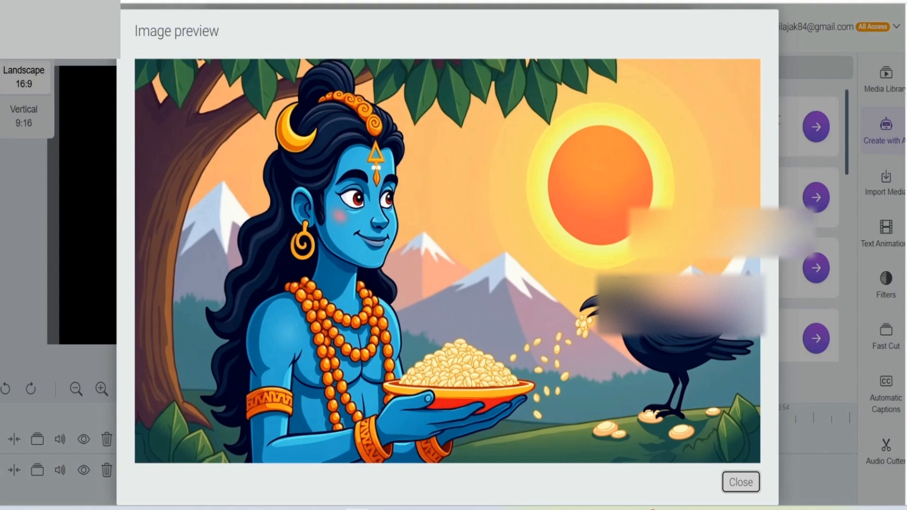
click(740, 482)
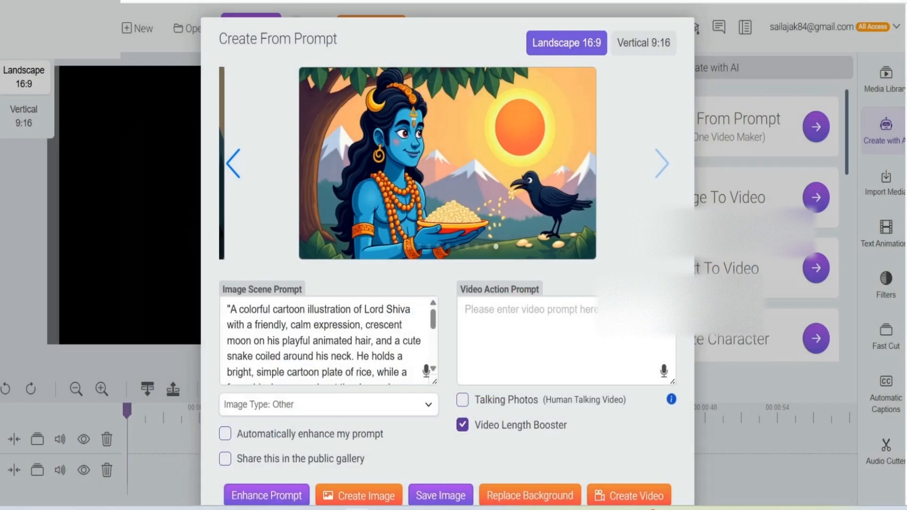
Step: Switch to ChatGPT and copy the Indian Traditional Art version of the Lord Shiva image prompt
key(ctrl+Tab)
click(557, 326)
scroll(557, 326, down, 5)
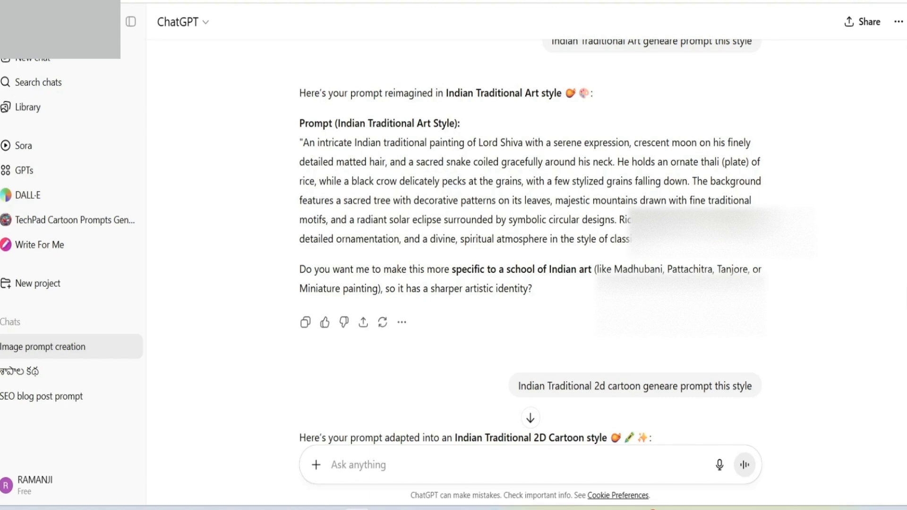
drag(299, 123, 685, 239)
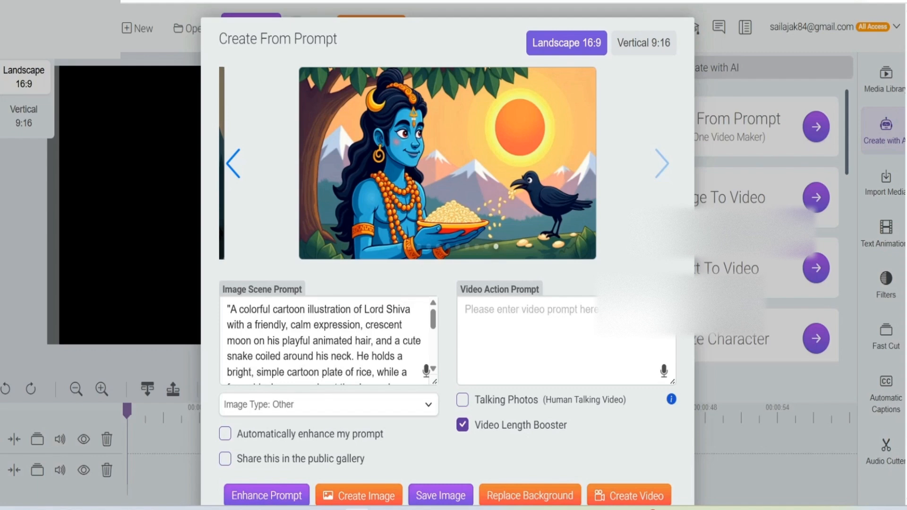
Step: In Create From Prompt, replace the cartoon text in the Image Scene Prompt with the copied Indian traditional art prompt, with automatic enhancement off
drag(227, 310, 283, 392)
key(BackSpace)
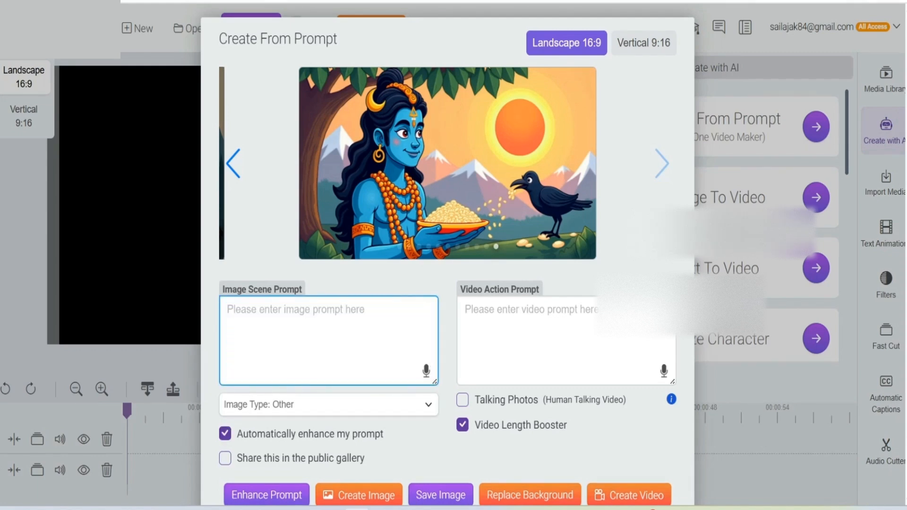
right_click(269, 330)
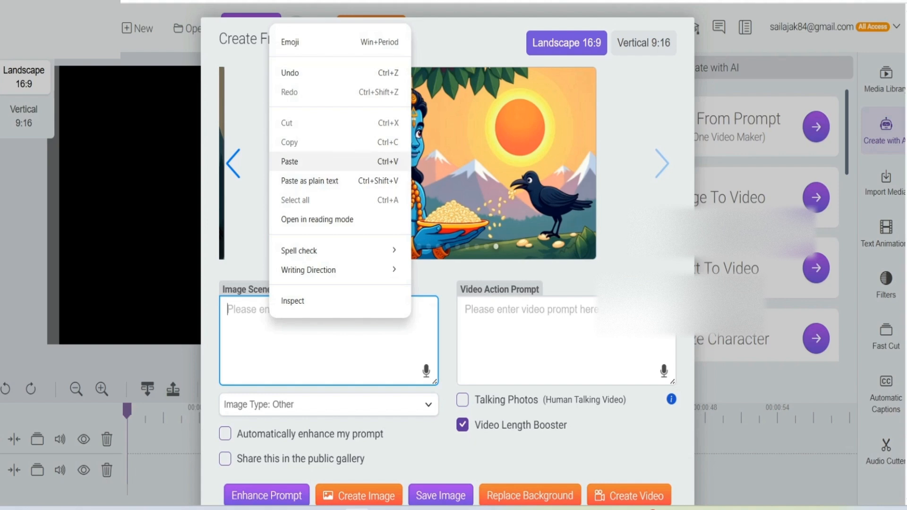
click(289, 161)
Step: Create an image from the Indian traditional art prompt and save it after viewing the enlarged preview
scroll(446, 189, down, 2)
click(359, 431)
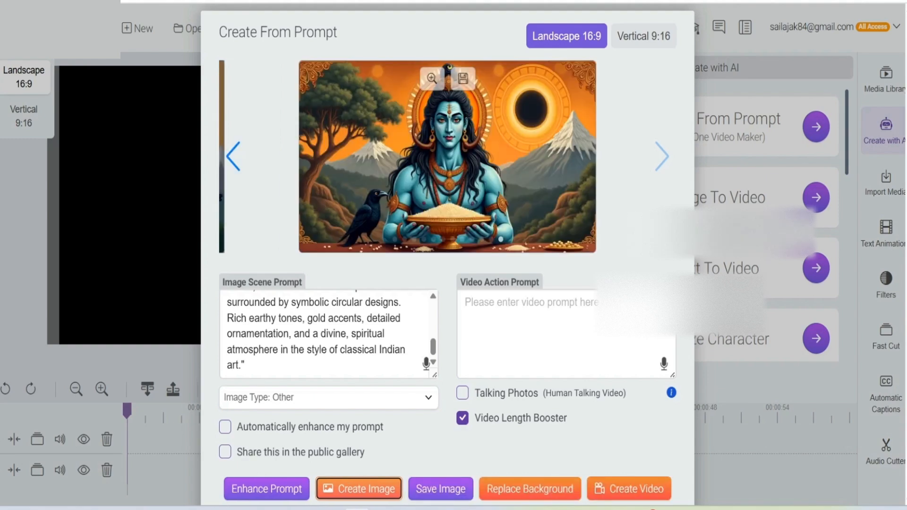
click(431, 78)
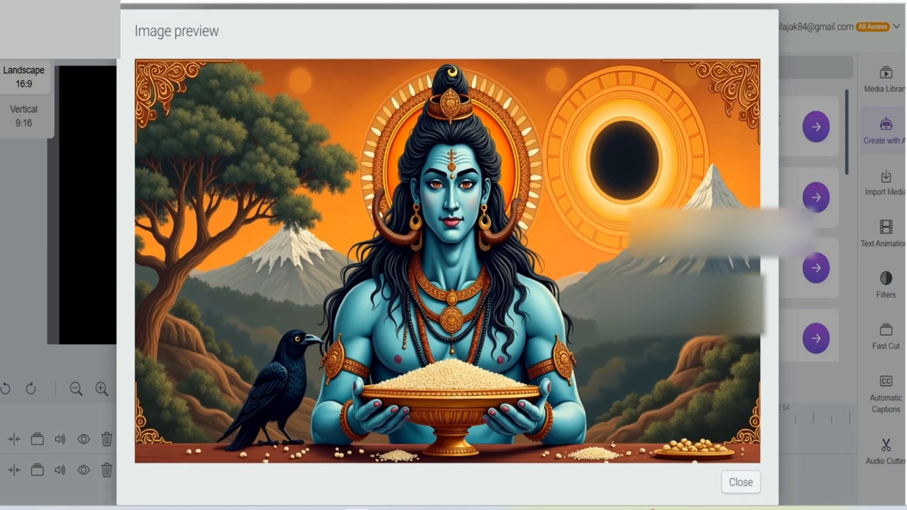
click(741, 482)
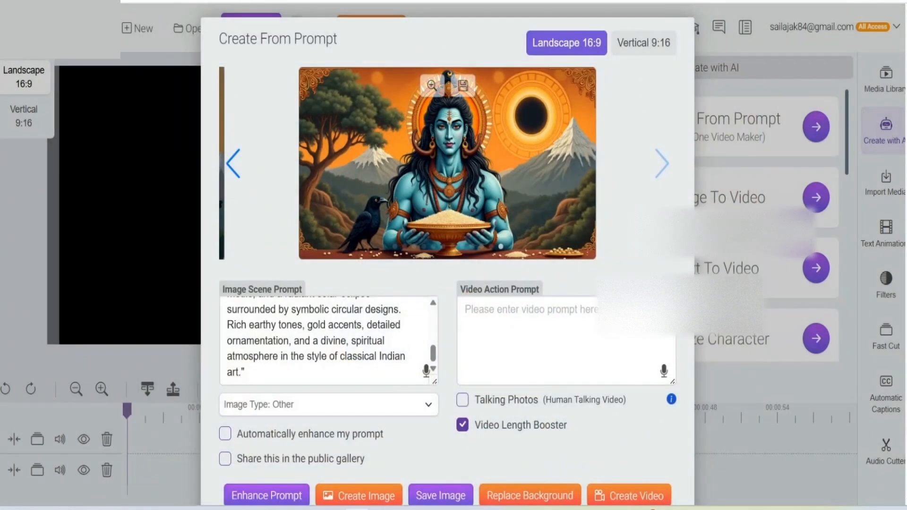
scroll(440, 430, down, 2)
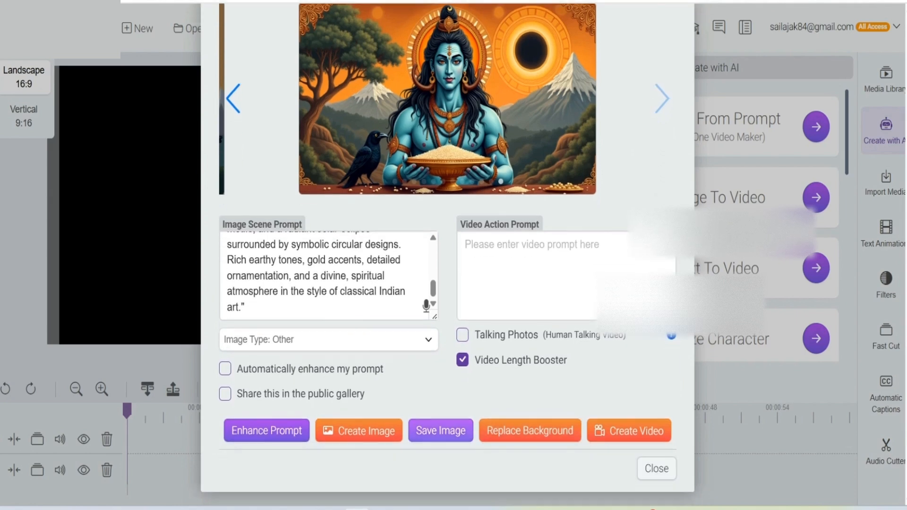
click(441, 431)
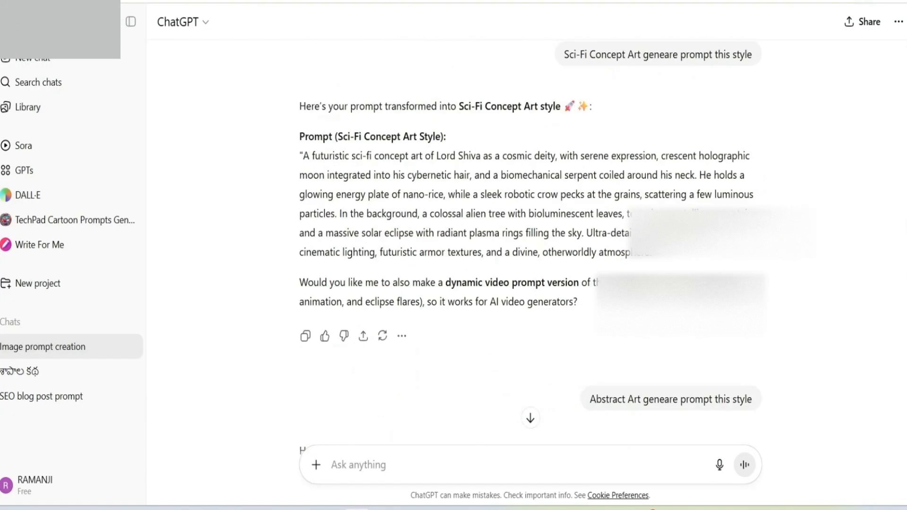
Step: Switch to ChatGPT, find the watercolor-style action video prompt earlier in the chat and copy its full text
scroll(530, 241, up, 20)
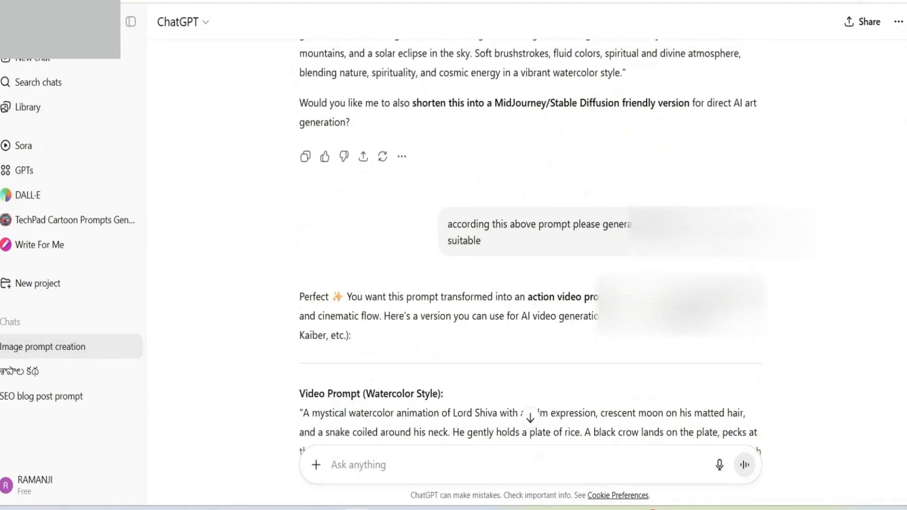
scroll(529, 241, down, 6)
scroll(530, 242, down, 3)
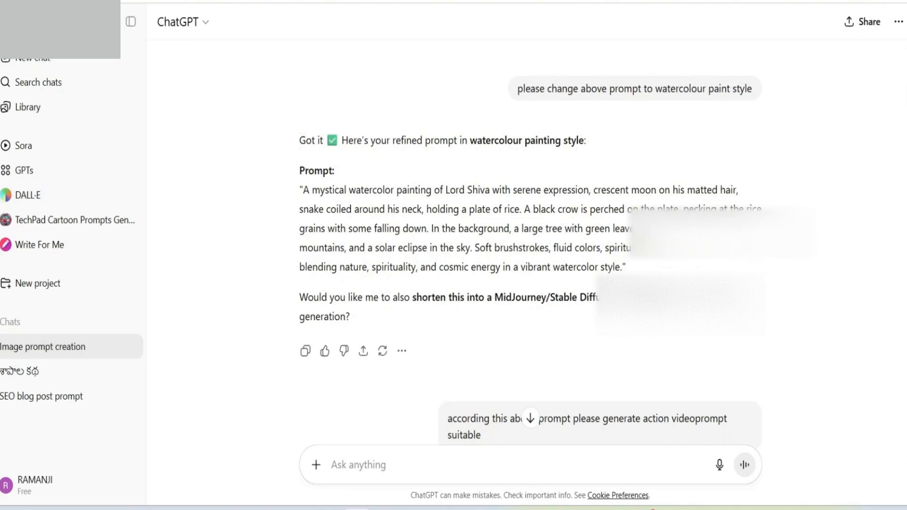
scroll(530, 242, down, 6)
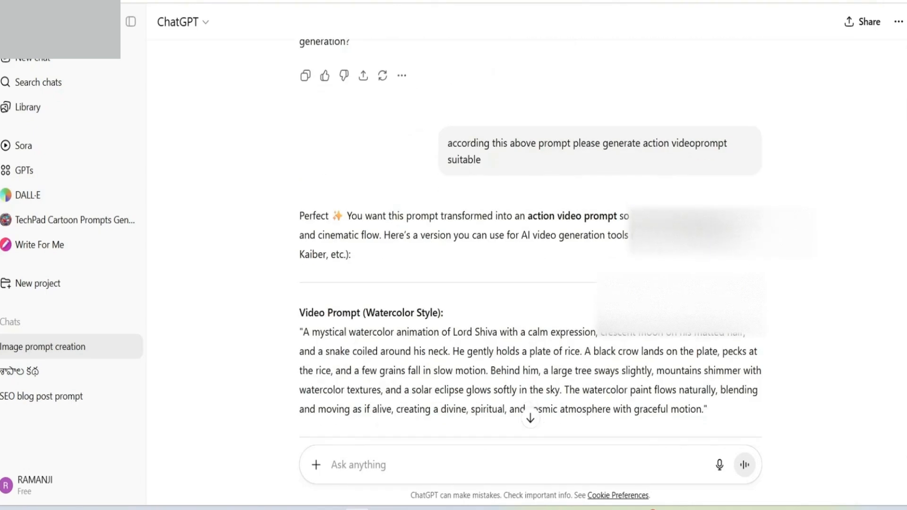
scroll(530, 242, down, 4)
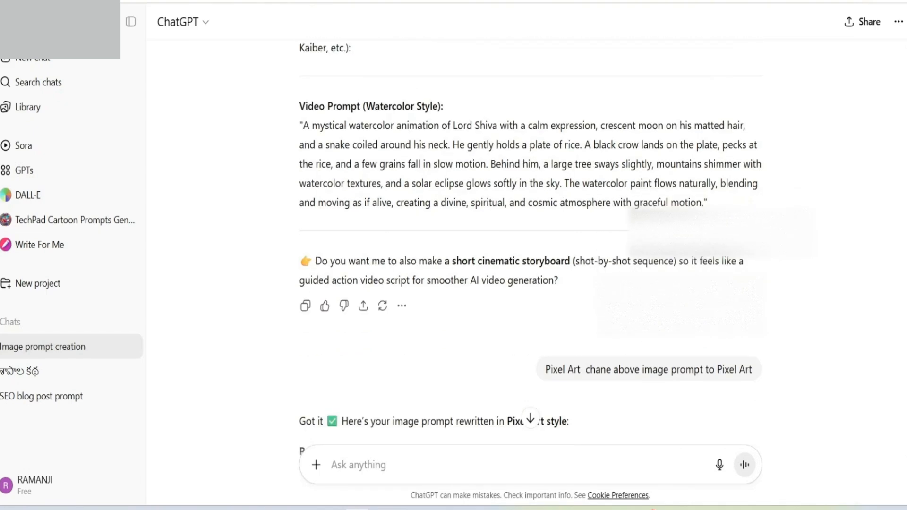
drag(300, 125, 707, 202)
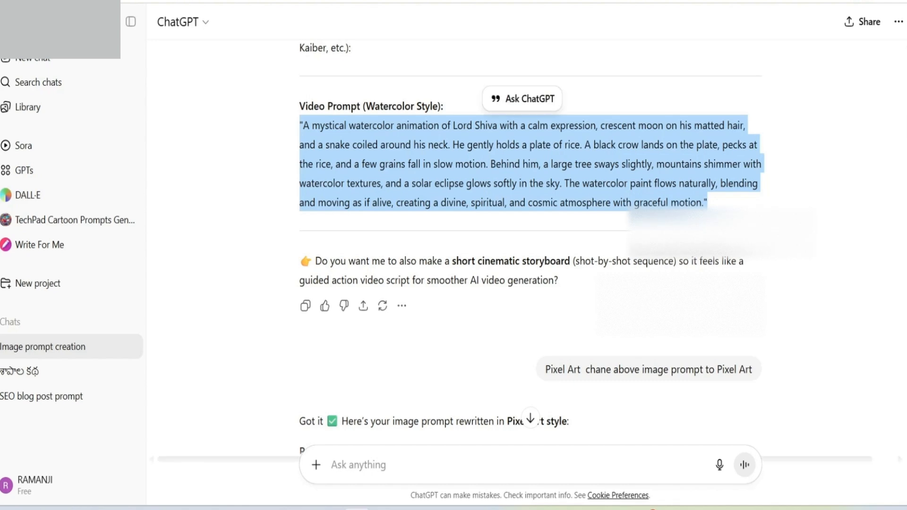
right_click(465, 170)
click(484, 185)
Step: Switch to Create From Prompt, paste the copied watercolor-style text into the Video Action Prompt and create a video from the Indian traditional art image
click(566, 303)
key(ctrl+Tab)
right_click(488, 312)
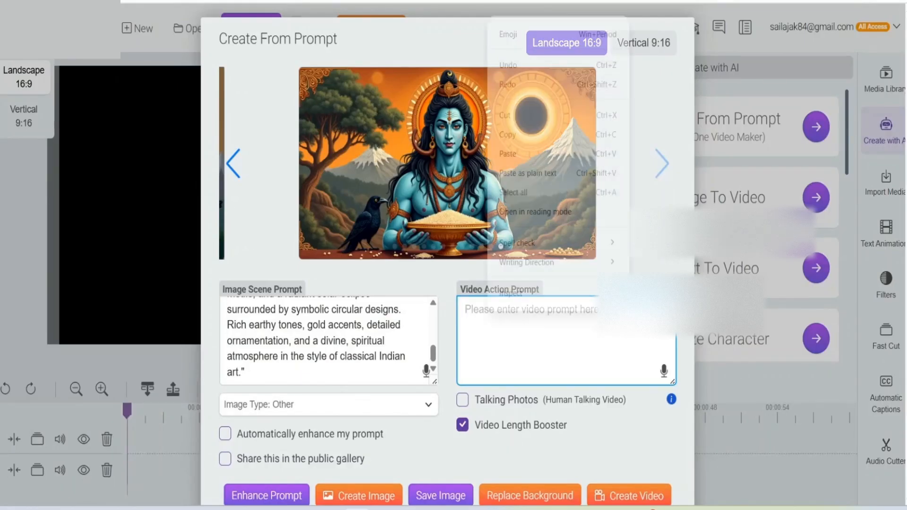
click(515, 172)
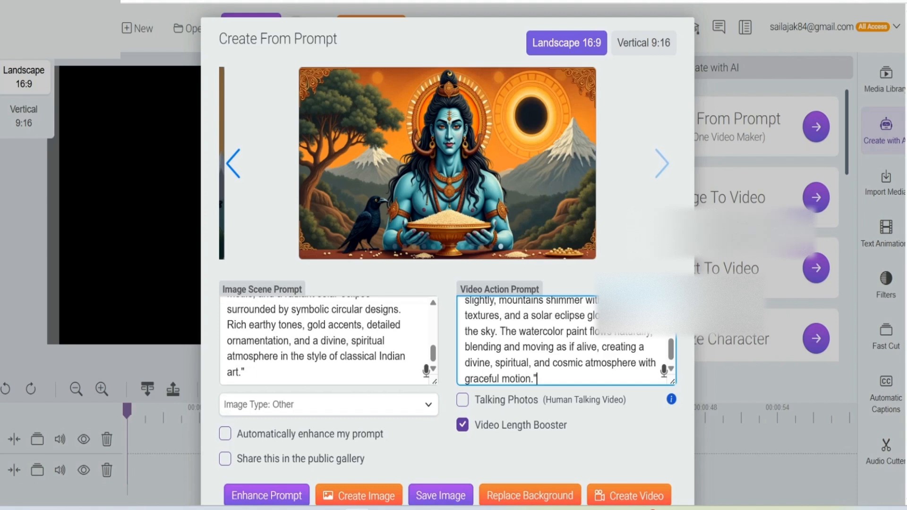
scroll(567, 340, down, 1)
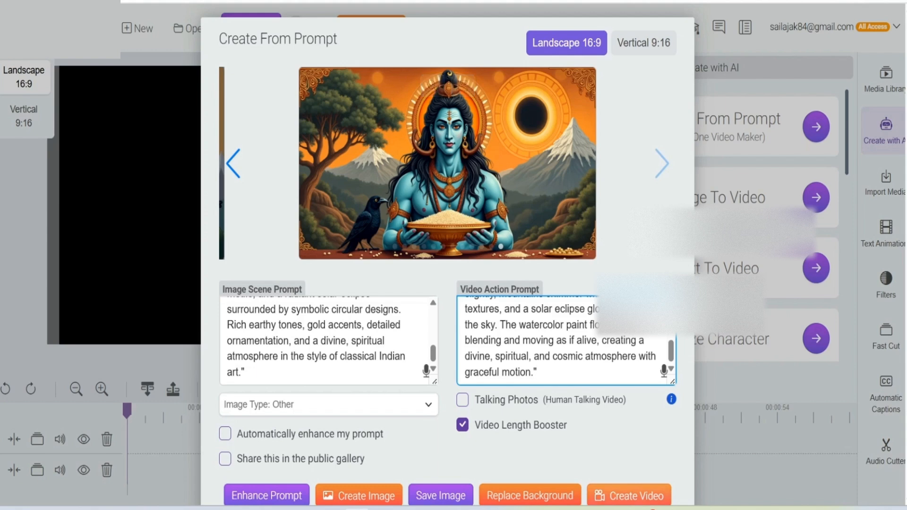
click(628, 495)
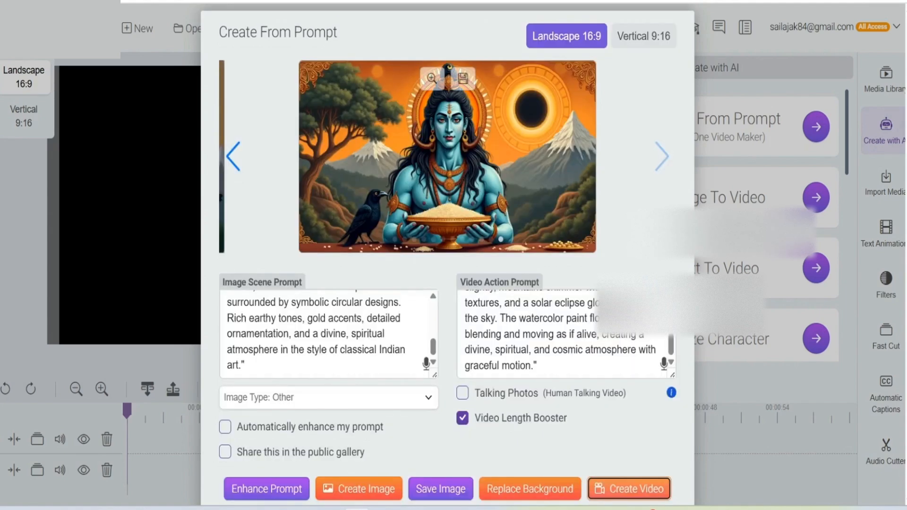
Step: Check the Indian Traditional Art prompt in ChatGPT, and create another image from it in Create From Prompt, viewing the enlarged preview
scroll(328, 333, up, 3)
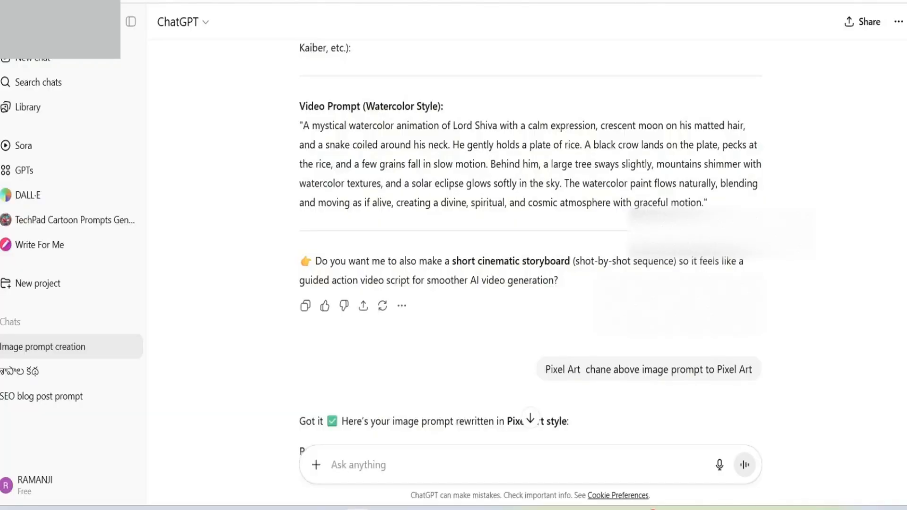
scroll(529, 236, down, 20)
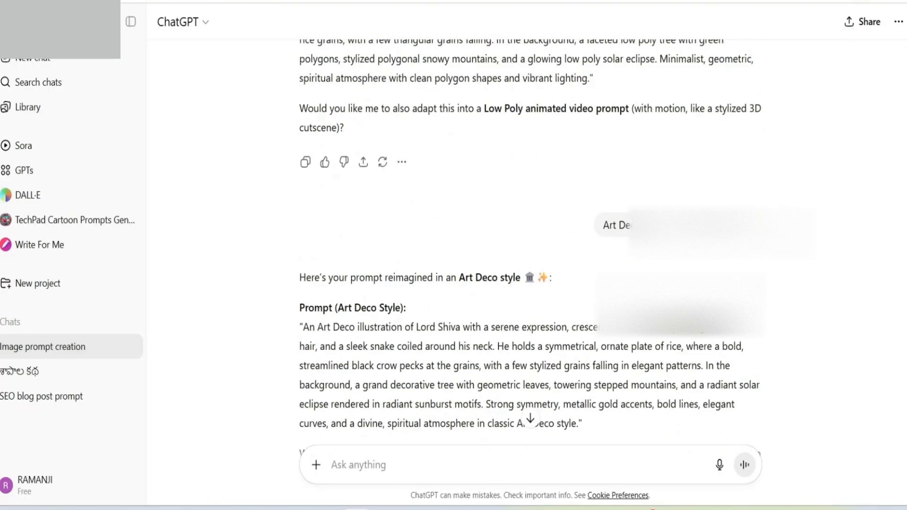
scroll(530, 243, down, 10)
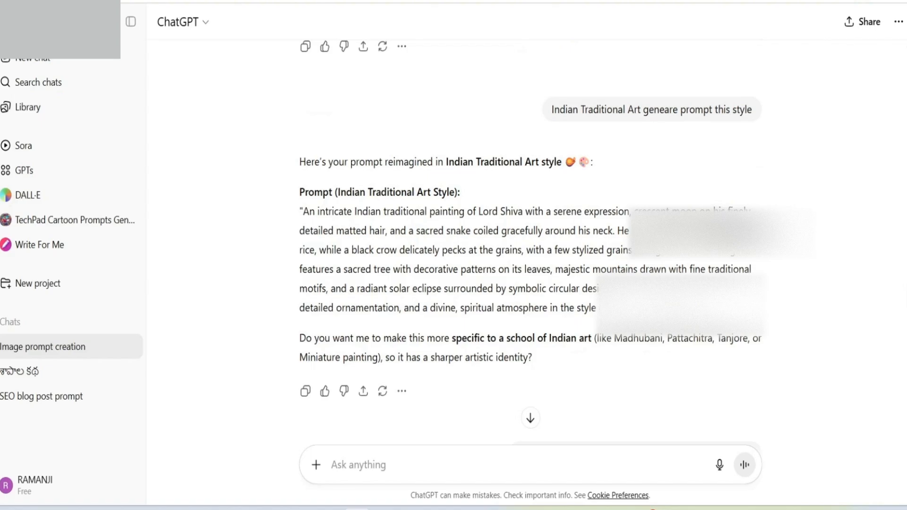
scroll(530, 419, down, 3)
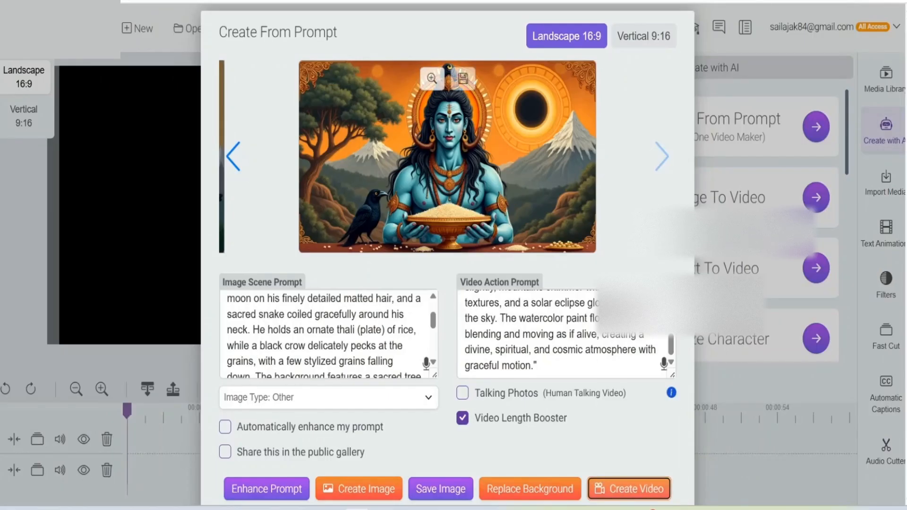
click(359, 489)
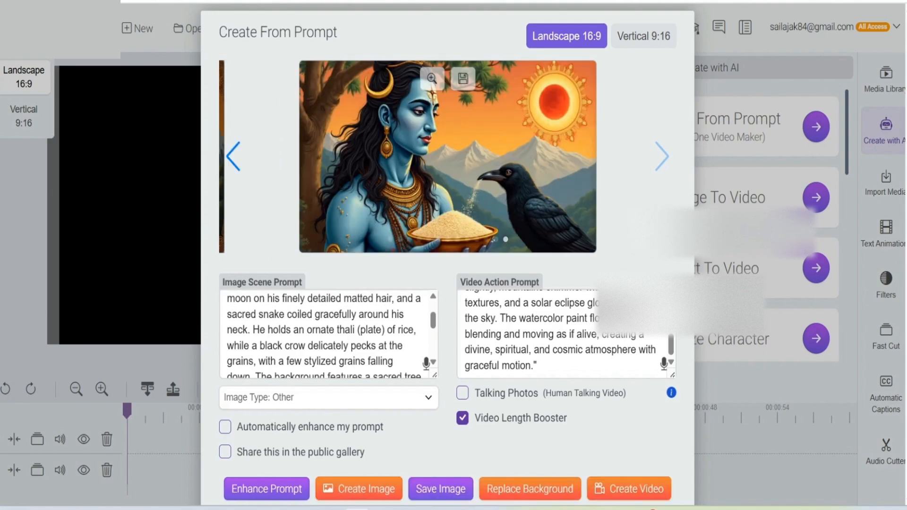
click(432, 78)
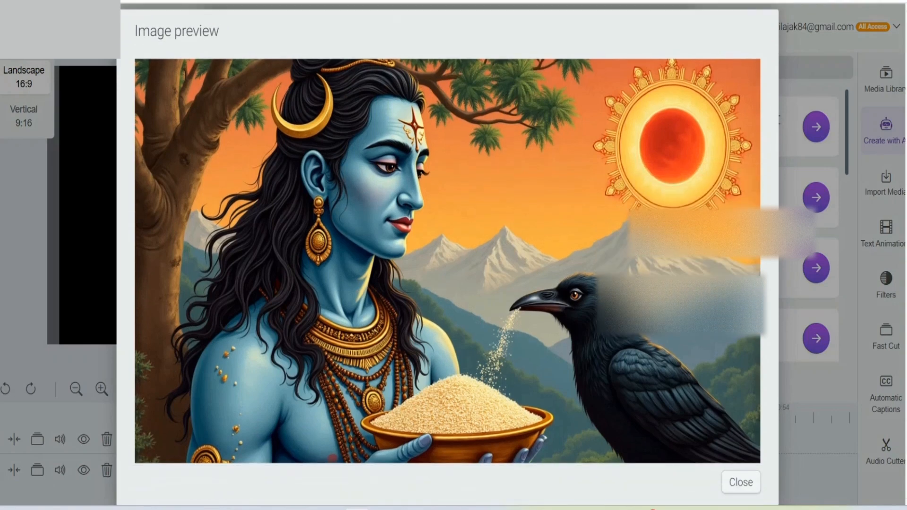
click(740, 482)
click(233, 164)
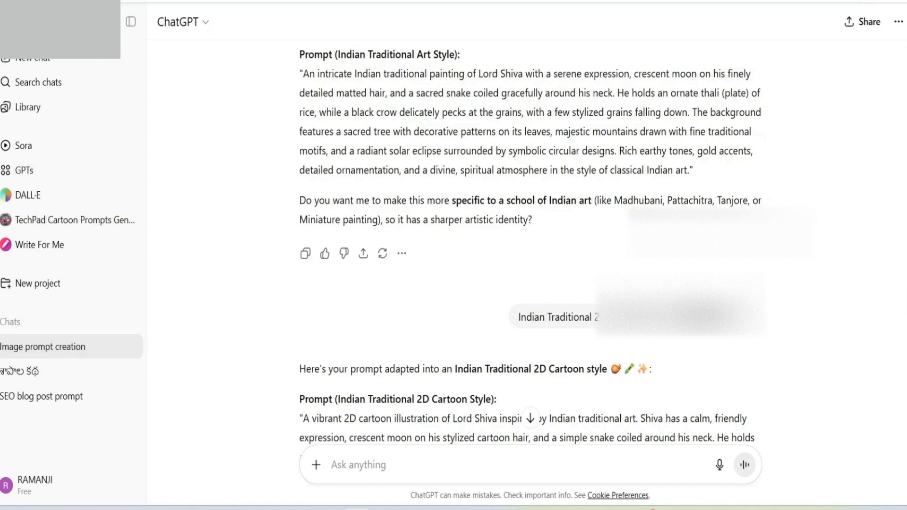
Step: Switch to ChatGPT and copy the Indian Traditional 2D Cartoon version of the Lord Shiva image prompt
scroll(529, 248, down, 5)
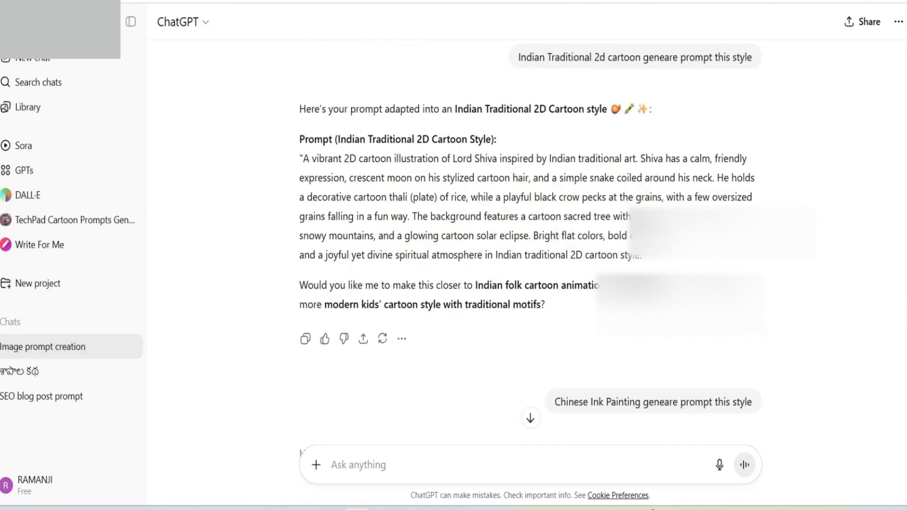
drag(300, 143, 633, 239)
right_click(520, 170)
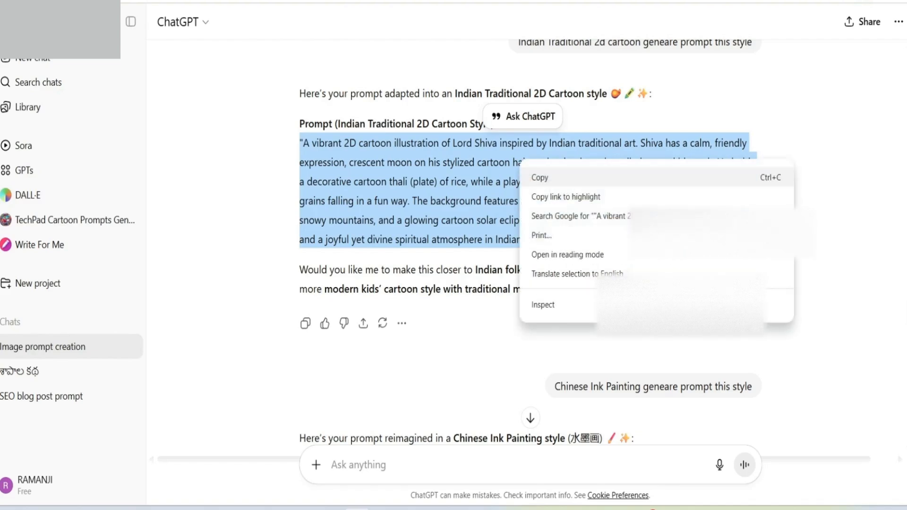
click(534, 178)
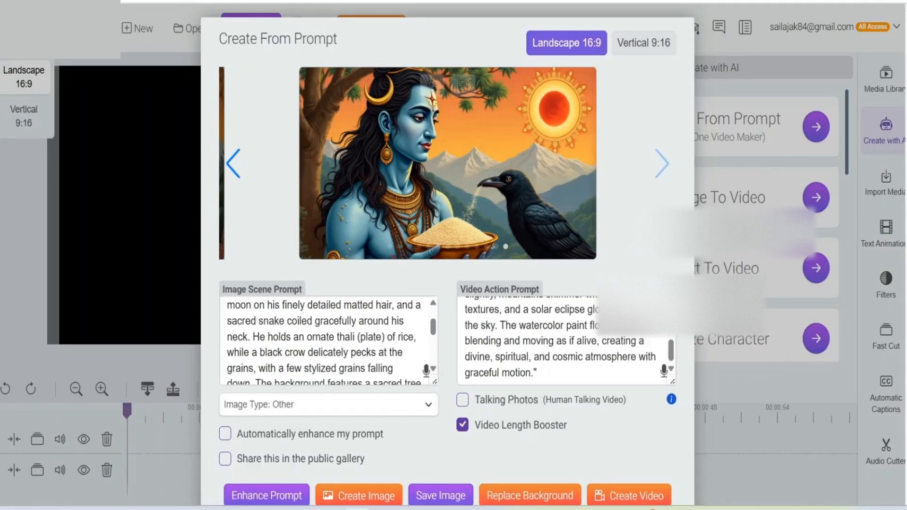
Step: In Create From Prompt, replace the Image Scene Prompt with the copied Indian traditional 2D cartoon text and turn off automatic prompt enhancement
scroll(326, 340, up, 2)
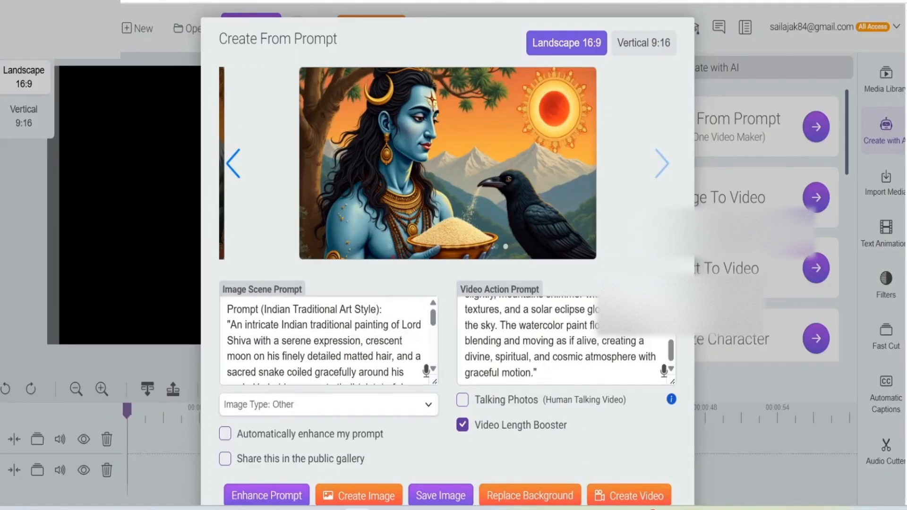
key(ctrl+a)
key(BackSpace)
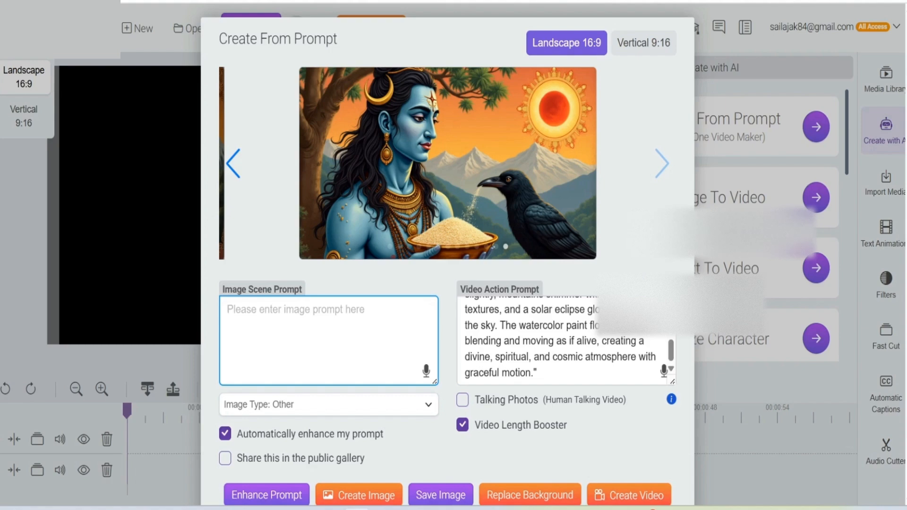
click(225, 433)
right_click(239, 298)
click(257, 150)
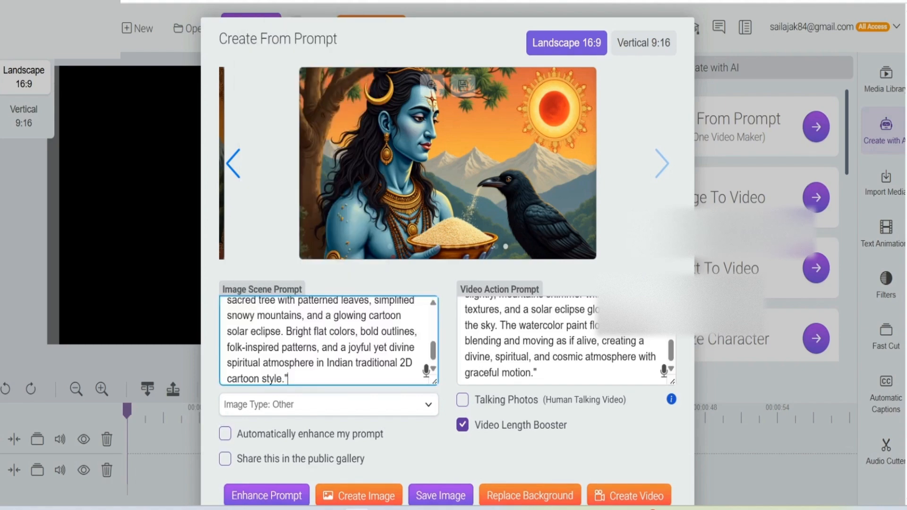
Step: Create an image from the Indian traditional 2D cartoon prompt and view its enlarged preview
scroll(359, 425, down, 2)
click(359, 430)
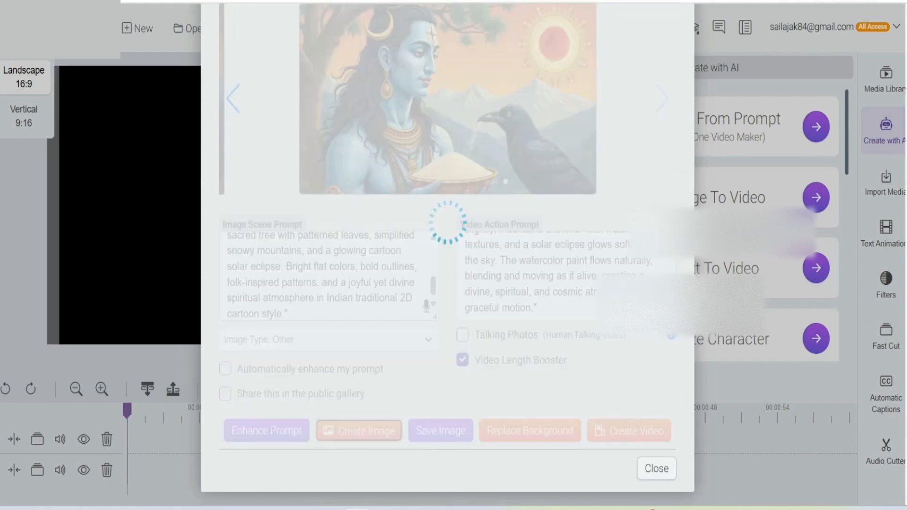
scroll(447, 264, up, 2)
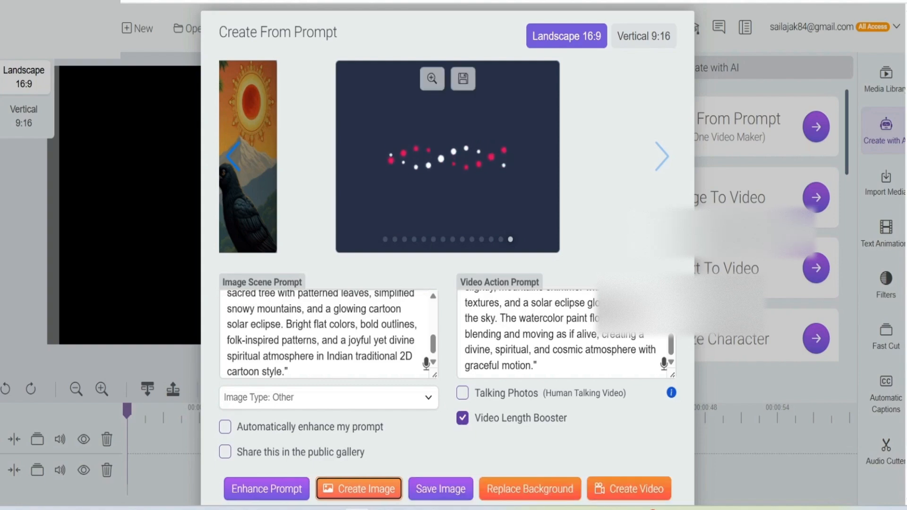
click(432, 78)
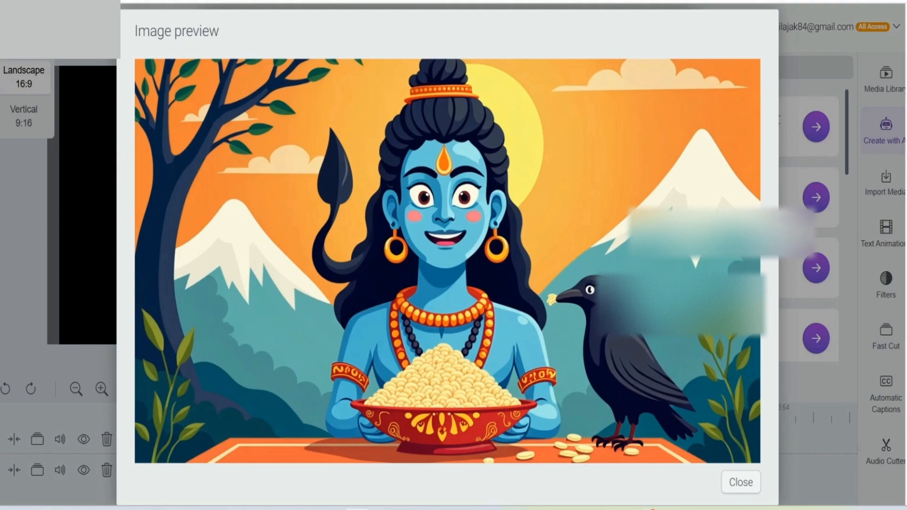
click(740, 482)
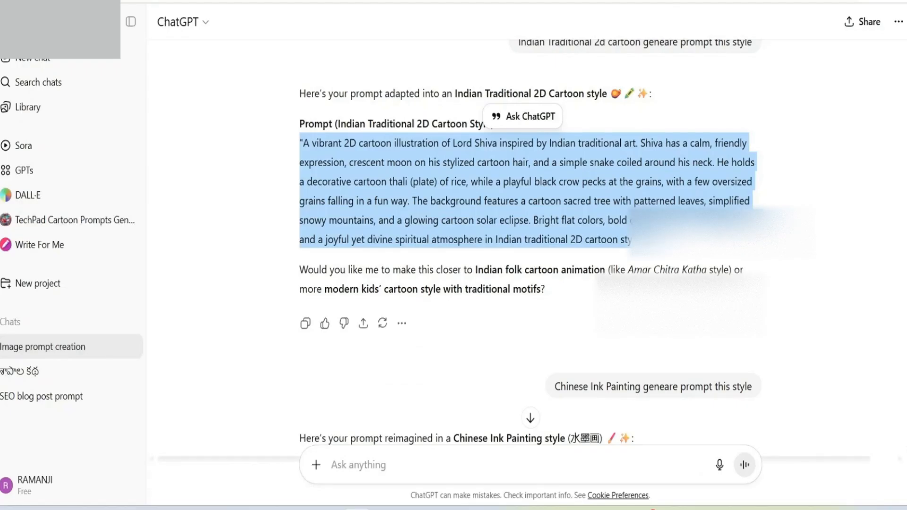
Step: Switch to ChatGPT and copy the Chinese Ink Painting version of the Lord Shiva image prompt
scroll(530, 231, down, 7)
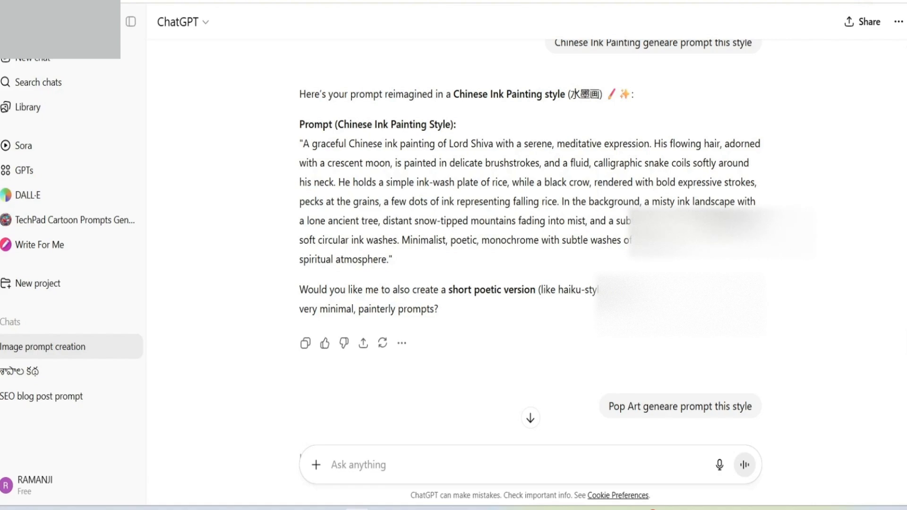
drag(299, 144, 393, 260)
right_click(384, 189)
click(404, 204)
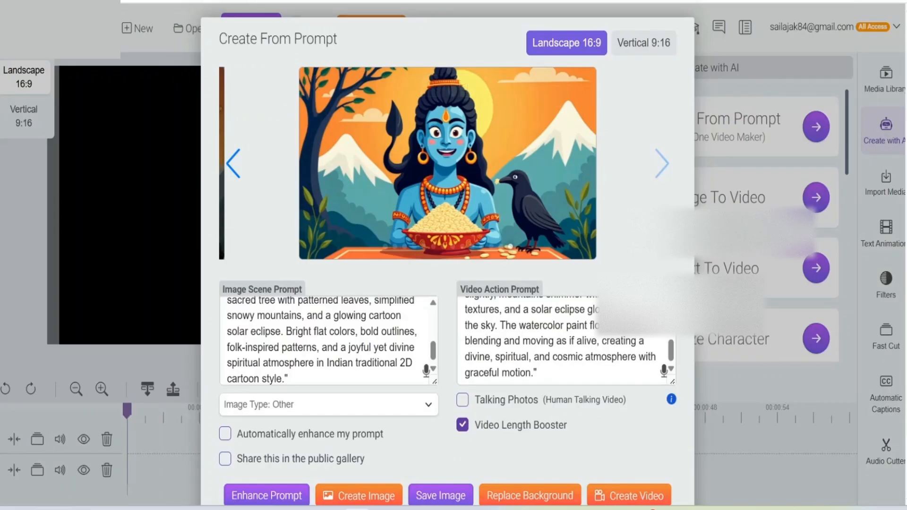
Step: In Create From Prompt, replace the Image Scene Prompt with the copied Chinese ink painting text and turn off automatic prompt enhancement
scroll(325, 340, up, 5)
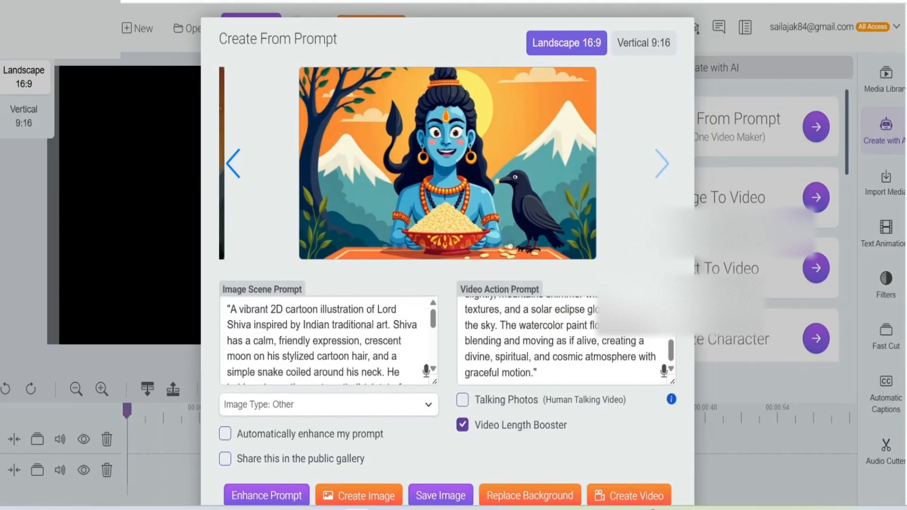
key(ctrl+a)
key(BackSpace)
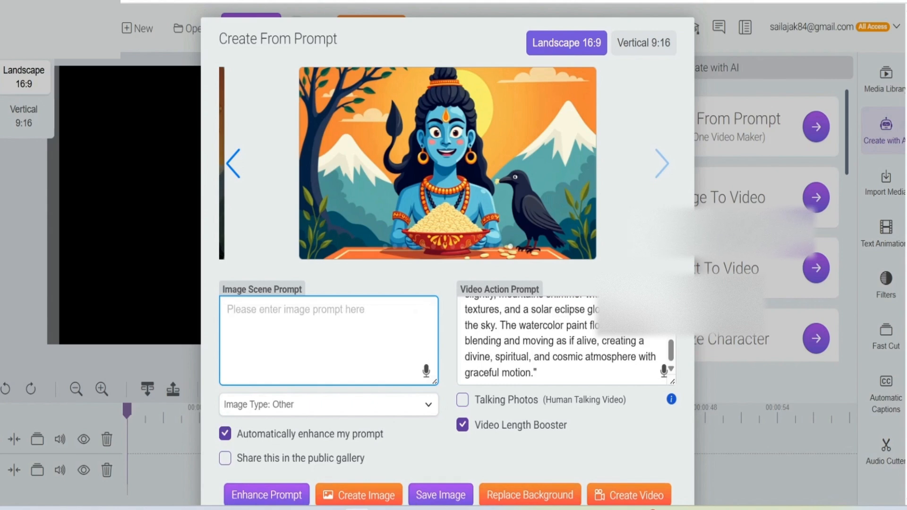
click(225, 433)
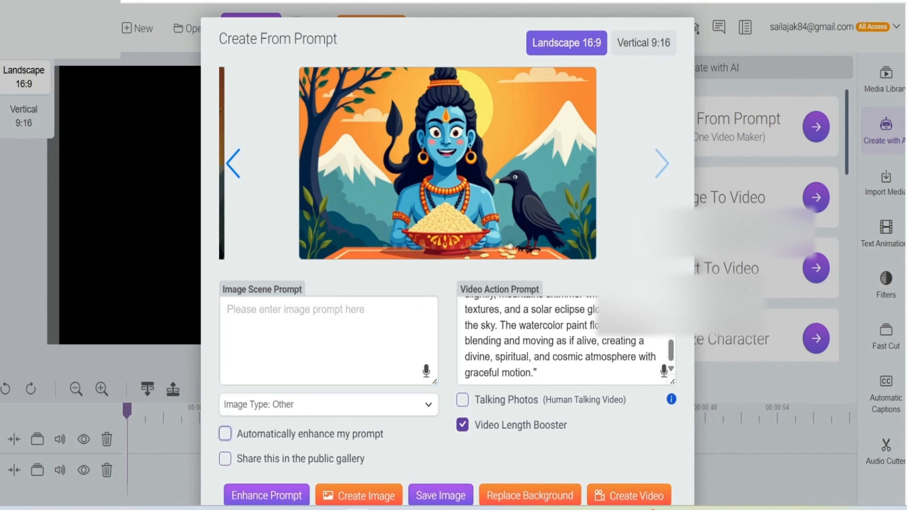
right_click(259, 306)
click(304, 156)
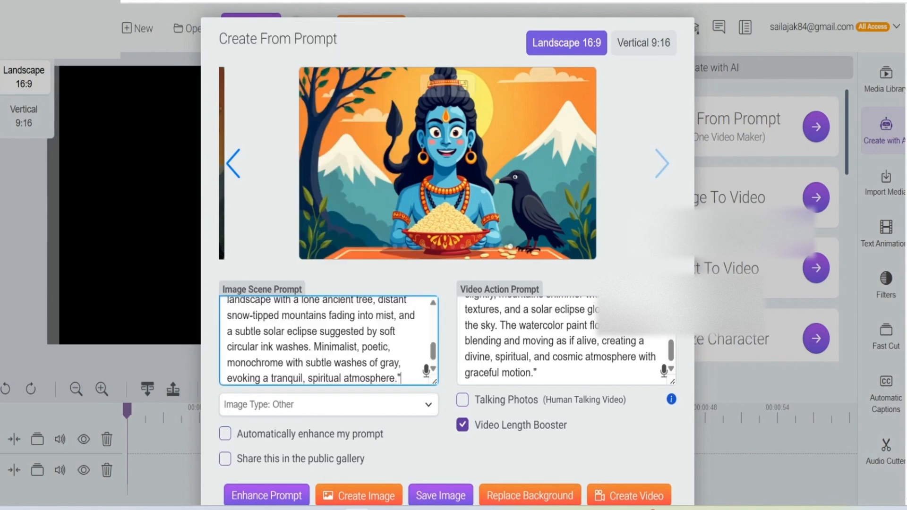
Step: Create an image from the Chinese ink painting prompt and view its enlarged preview
scroll(447, 255, down, 2)
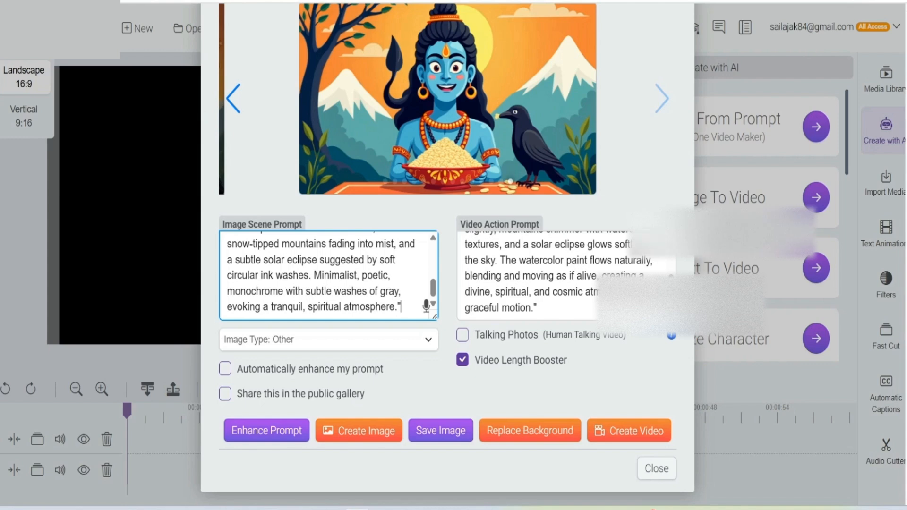
click(359, 431)
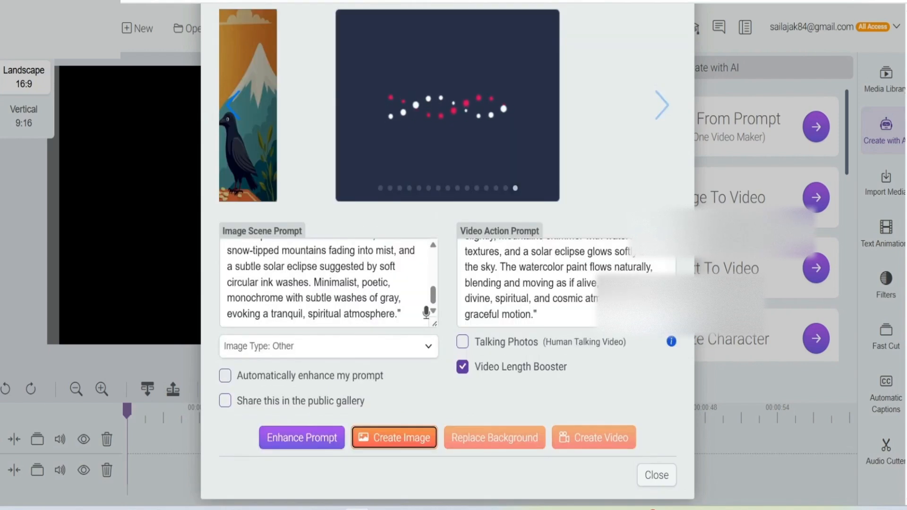
scroll(447, 254, up, 2)
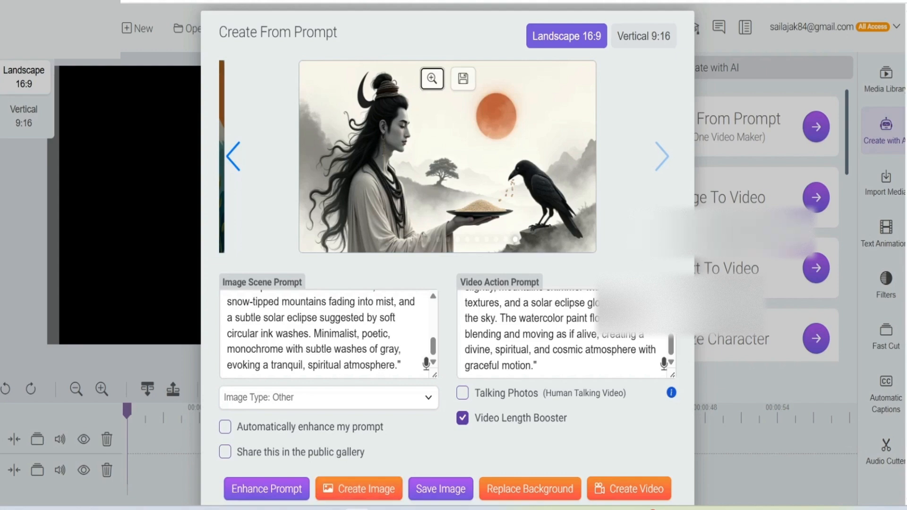
click(431, 78)
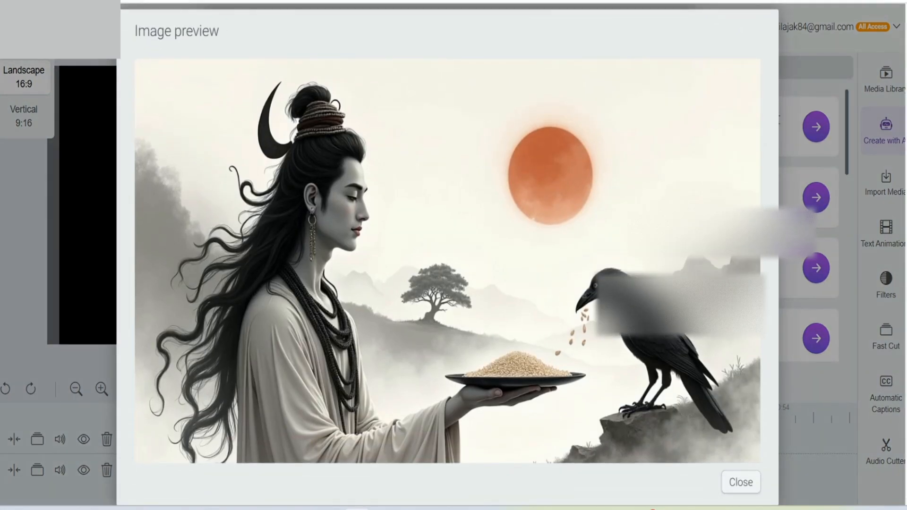
click(741, 482)
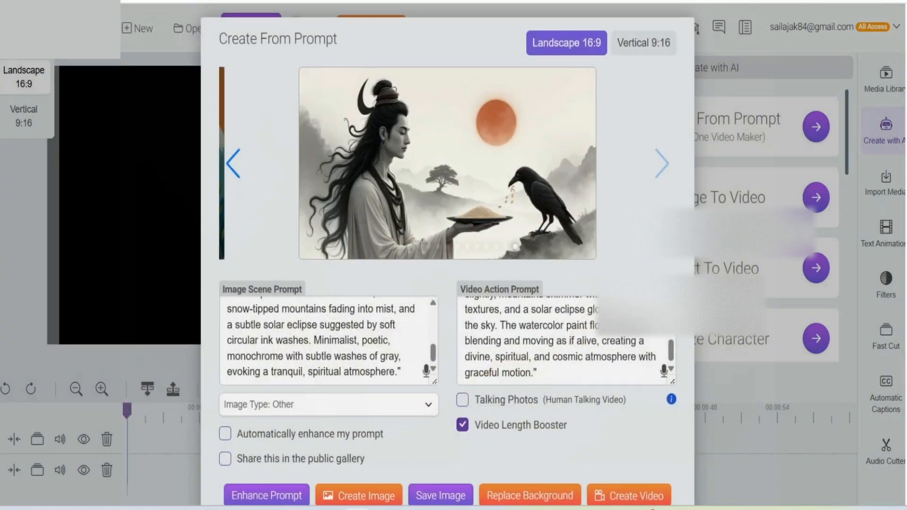
Step: Switch to ChatGPT and copy the full Pop Art version of the Lord Shiva image prompt
key(ctrl+l)
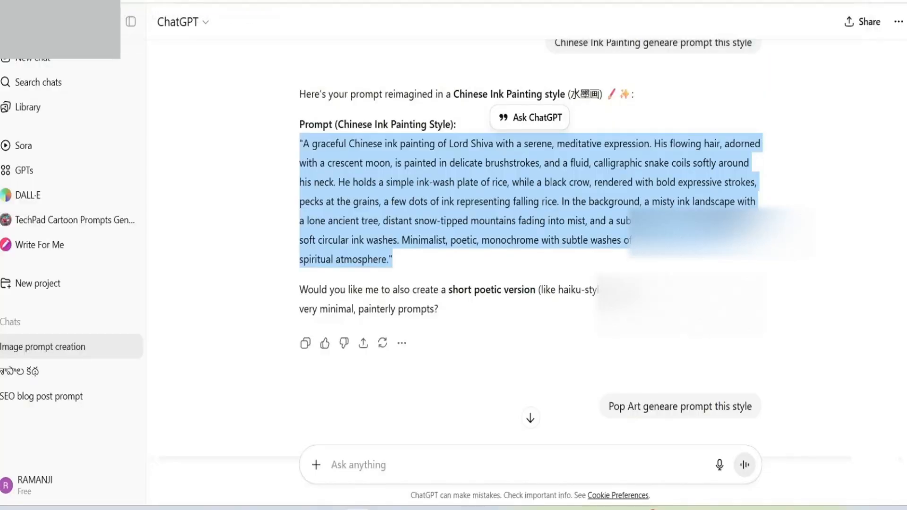
scroll(530, 245, down, 5)
scroll(530, 245, down, 4)
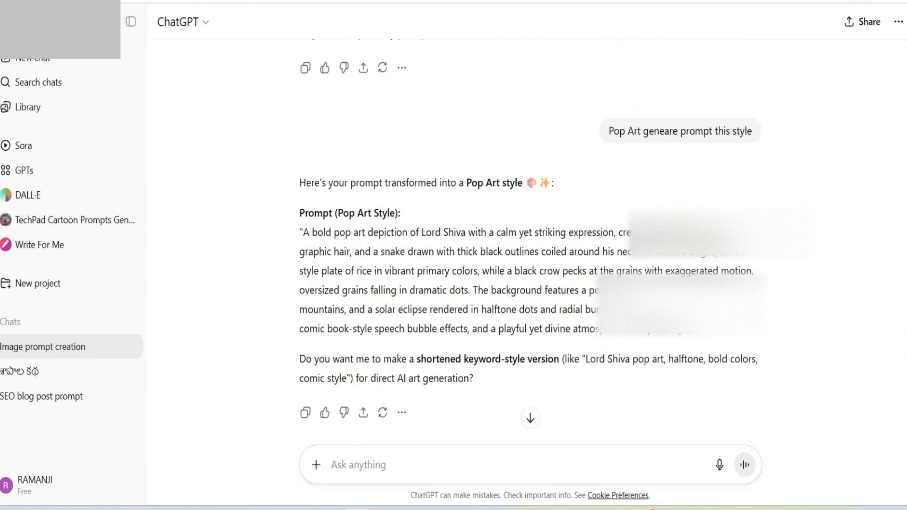
drag(300, 163, 696, 260)
scroll(472, 236, down, 3)
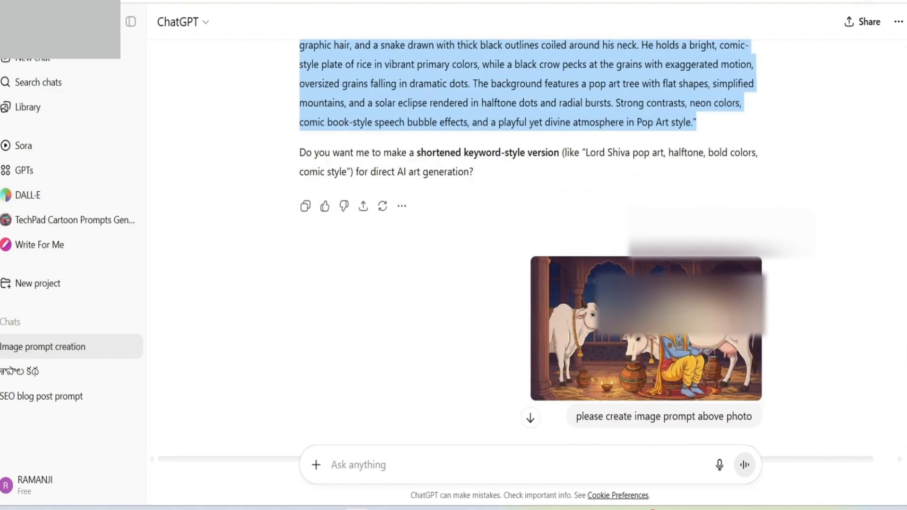
scroll(472, 236, up, 3)
right_click(430, 199)
click(450, 215)
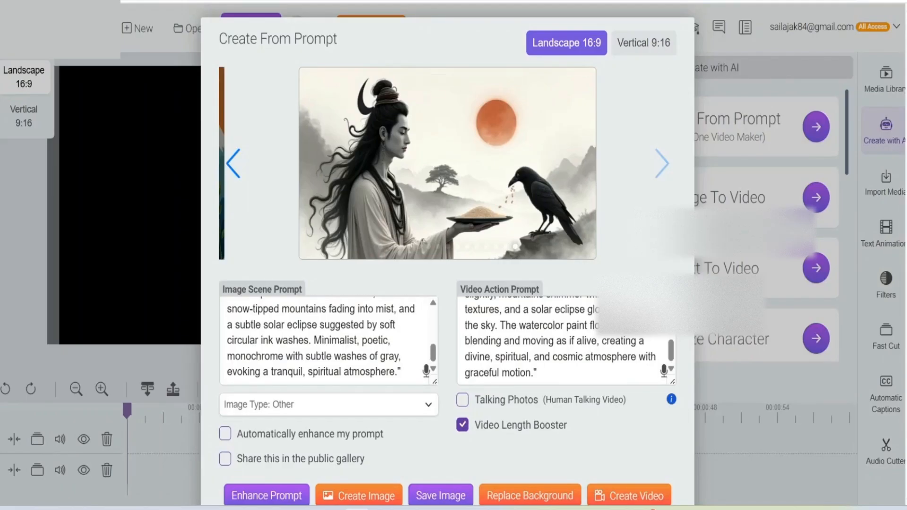
Step: In Create From Prompt, replace the Image Scene Prompt with the copied Pop Art text and turn off automatic prompt enhancement
scroll(328, 340, up, 5)
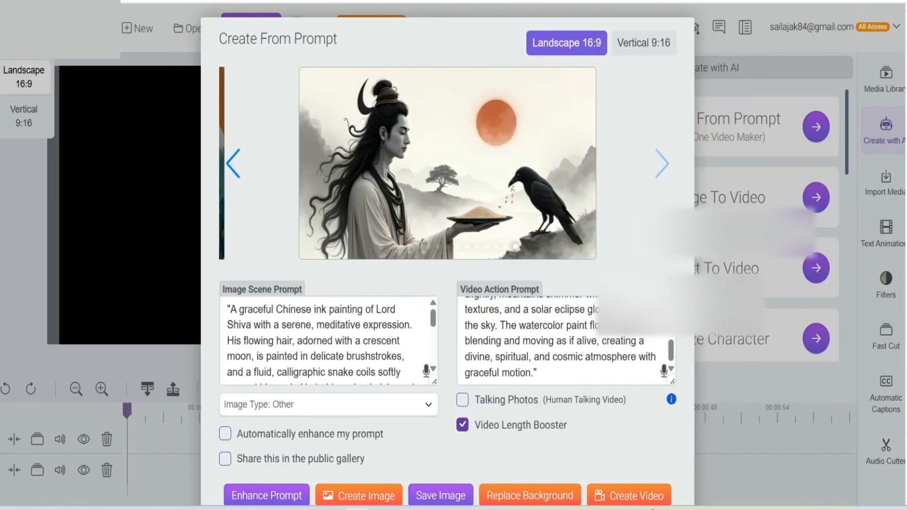
key(ctrl+a)
key(BackSpace)
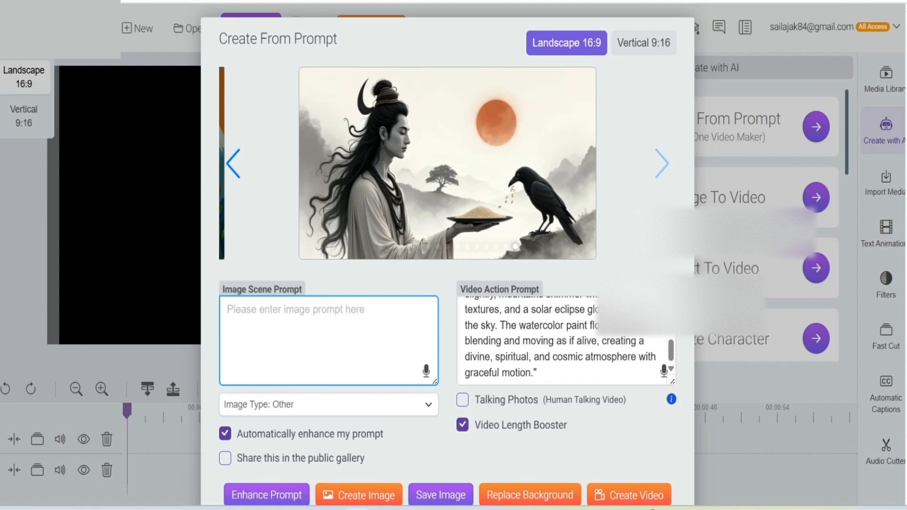
click(226, 433)
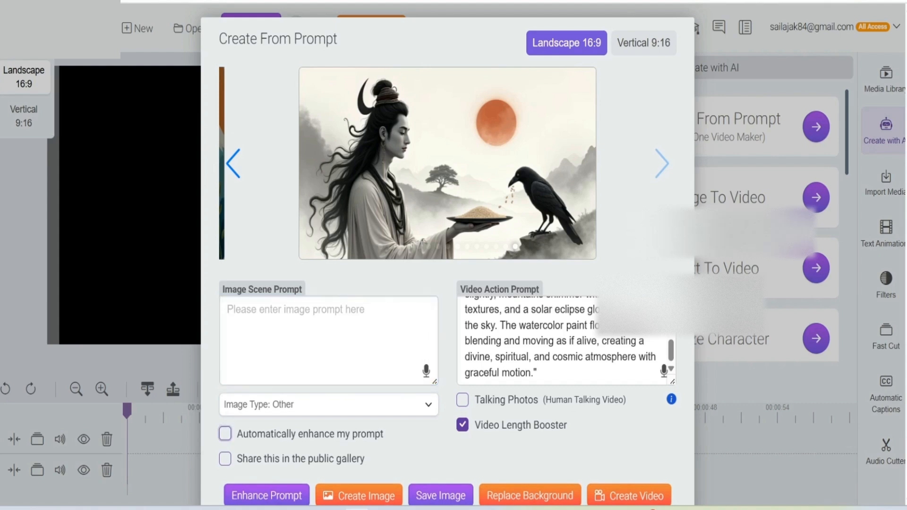
right_click(268, 307)
click(287, 149)
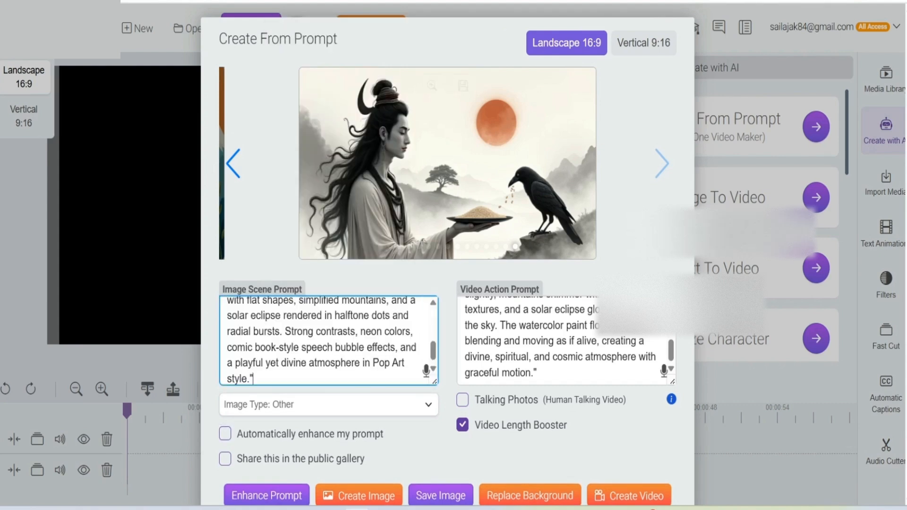
Step: Create an image from the Pop Art prompt and view its enlarged preview
scroll(328, 340, down, 2)
click(359, 430)
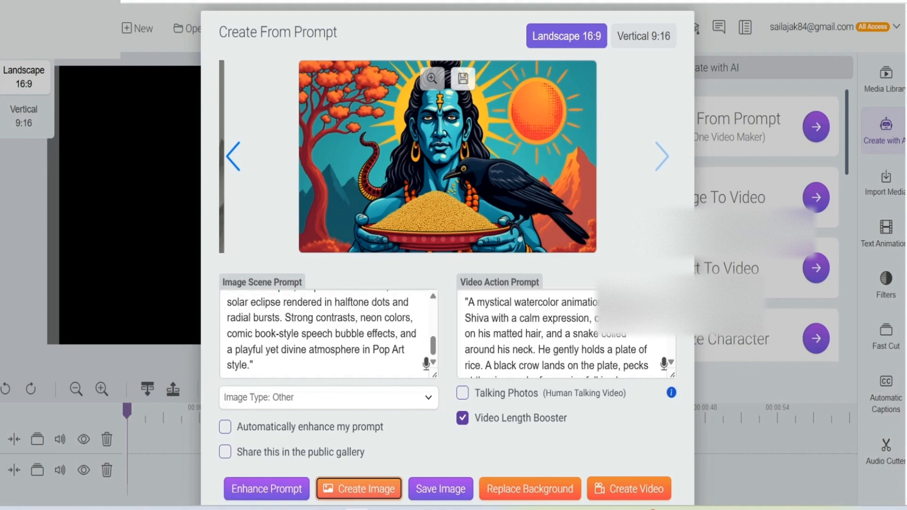
click(431, 79)
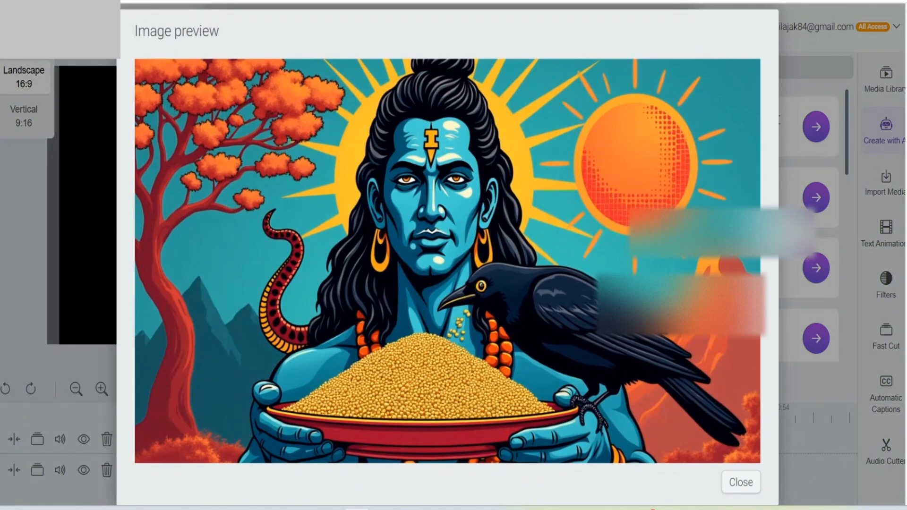
click(741, 482)
Step: Create a second image from the same Pop Art prompt, view its enlarged preview, and close the Create From Prompt dialog
click(359, 496)
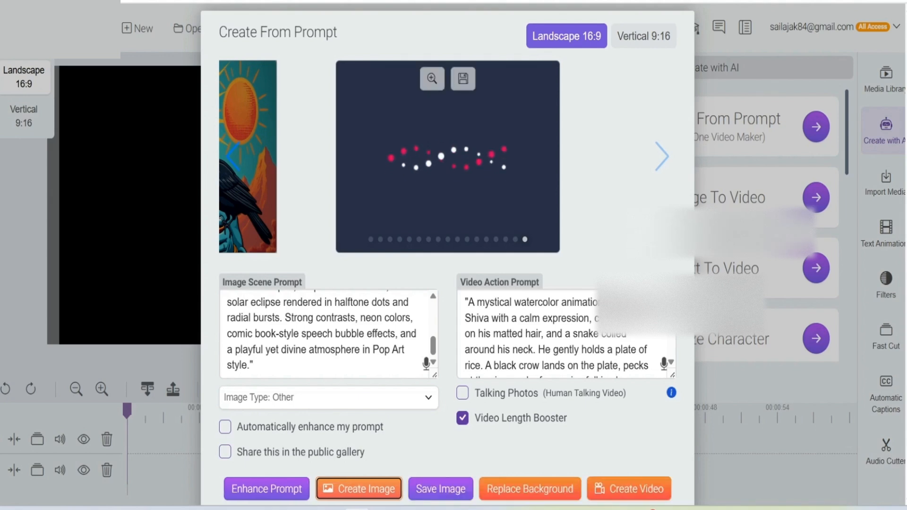
click(431, 78)
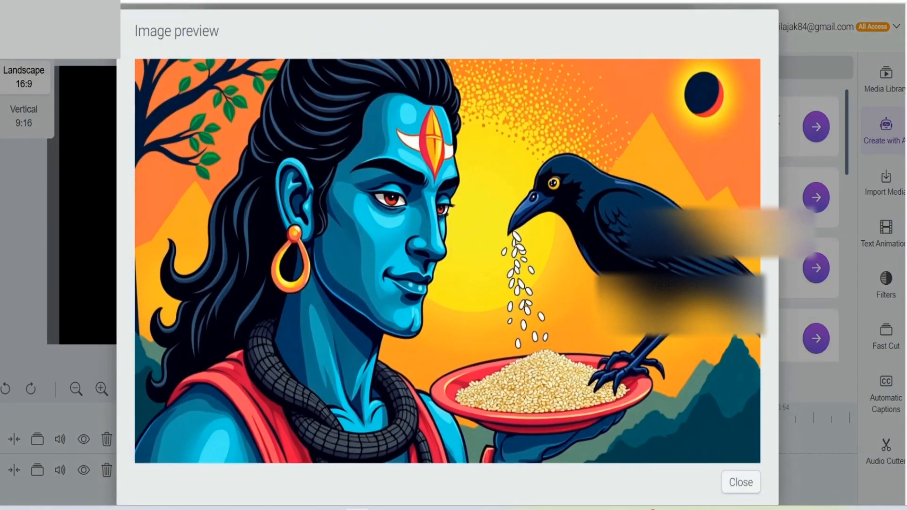
click(740, 482)
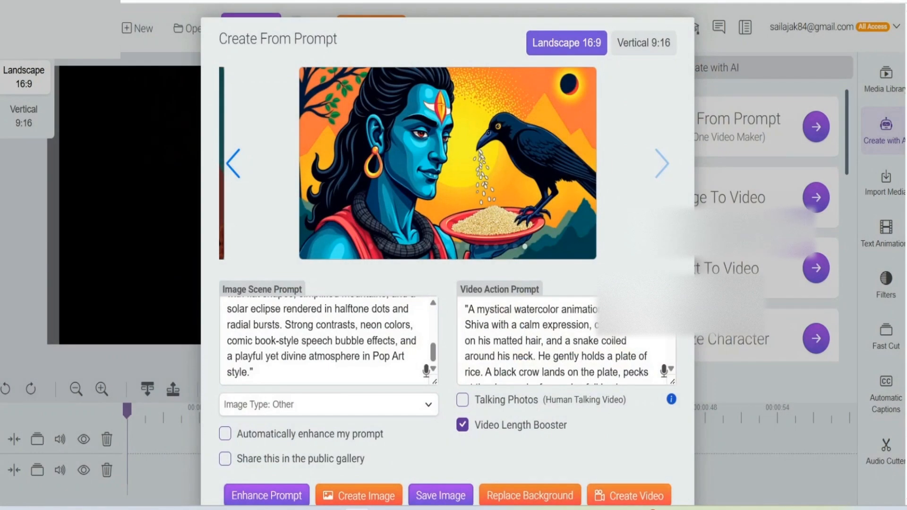
scroll(448, 255, down, 3)
click(653, 467)
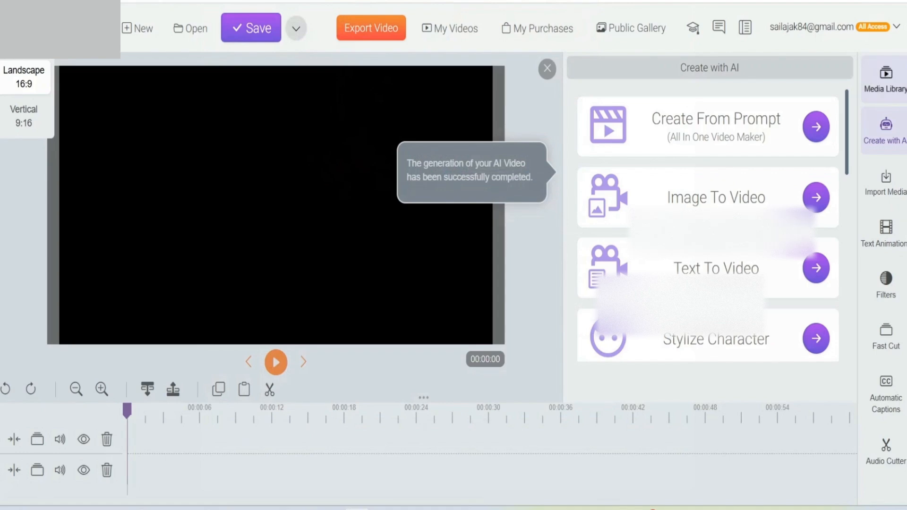
Step: Open the My AI Videos folder in the Media Library and play the newest Lord Shiva video in full screen
click(885, 79)
scroll(802, 283, down, 2)
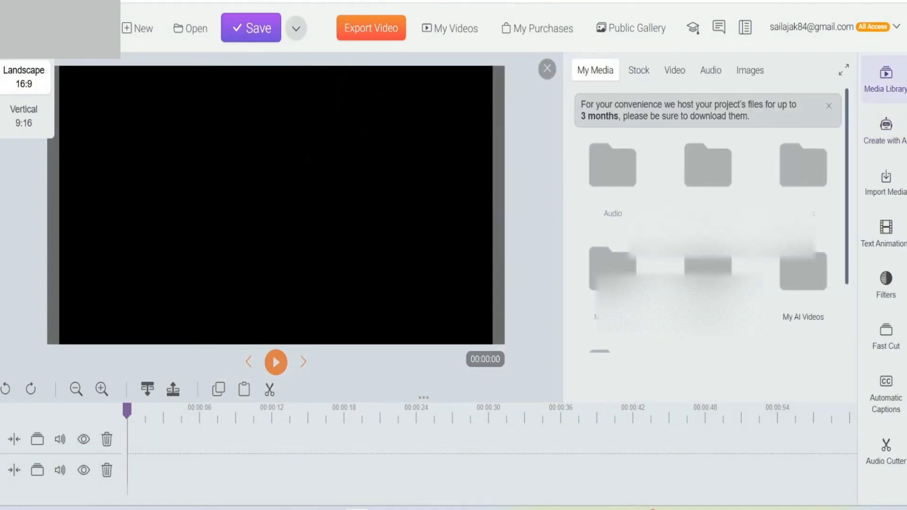
click(802, 203)
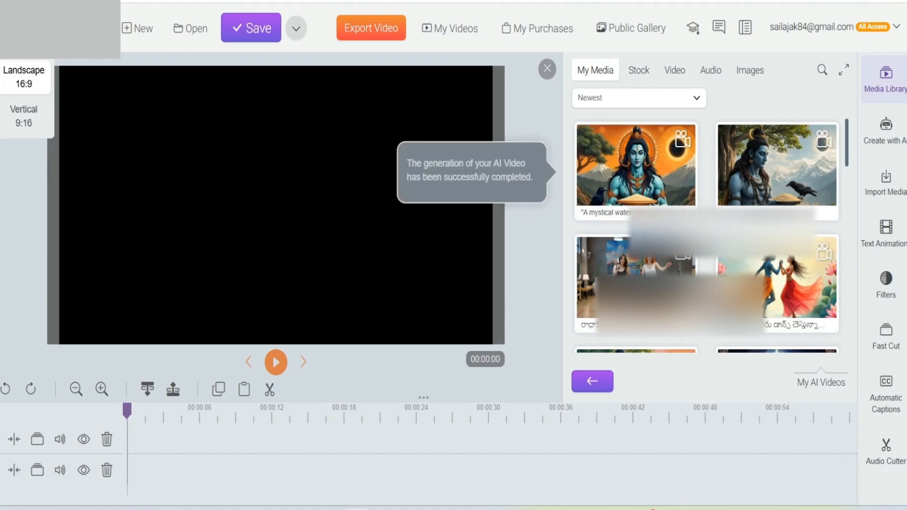
right_click(684, 140)
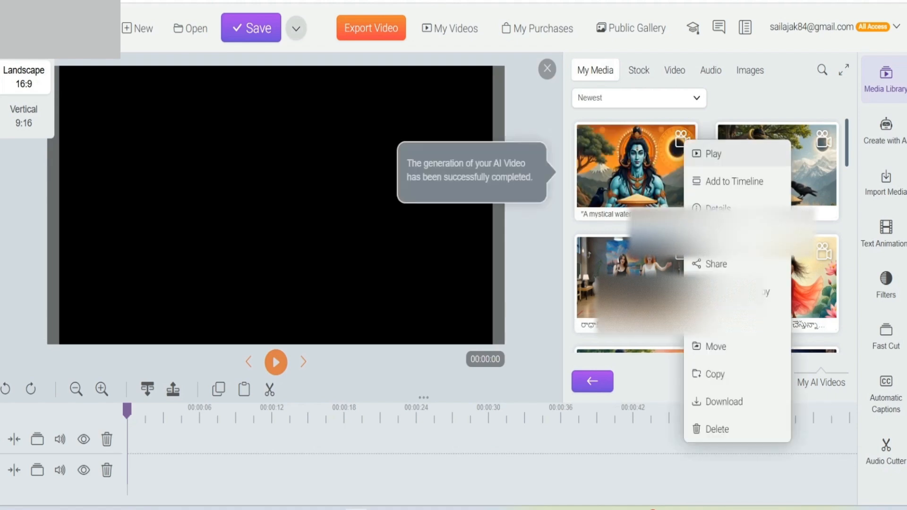
click(713, 154)
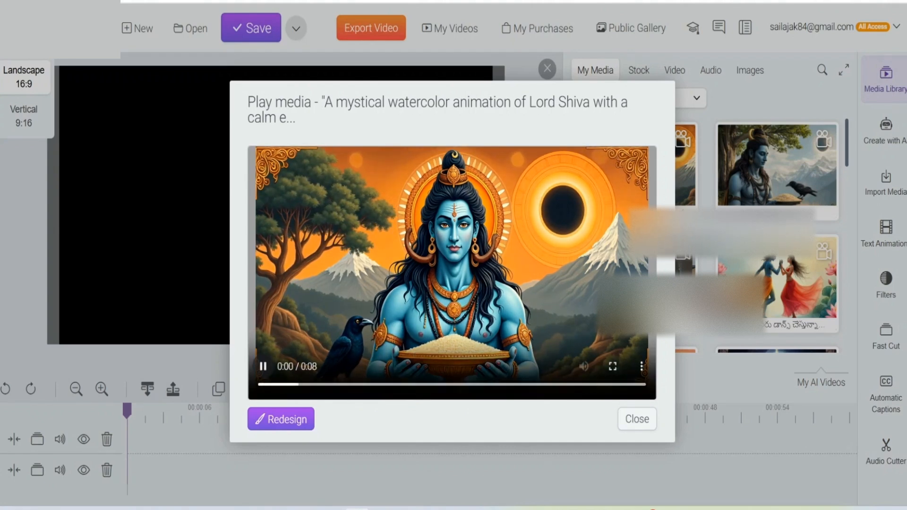
click(613, 366)
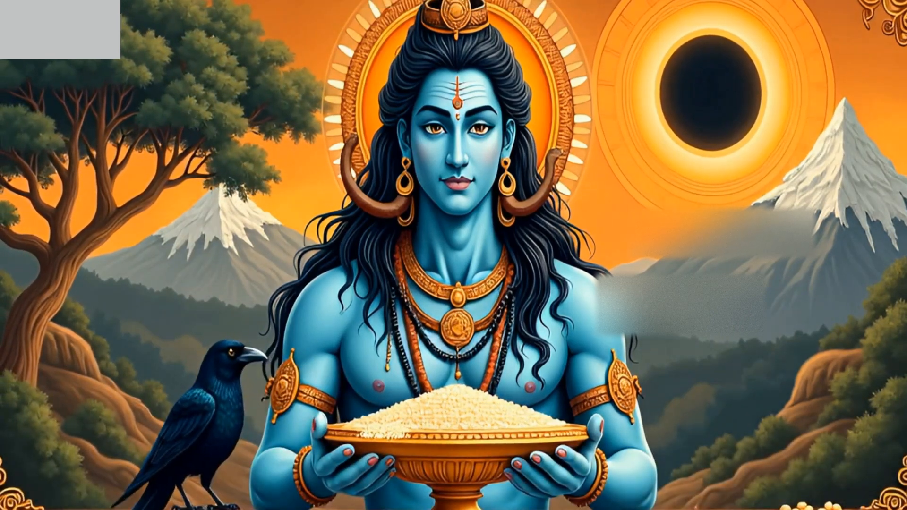
key(Escape)
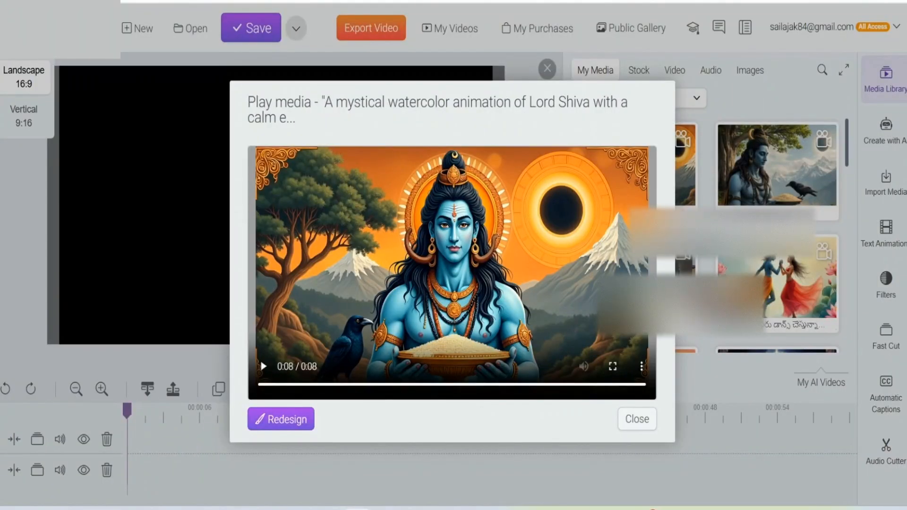